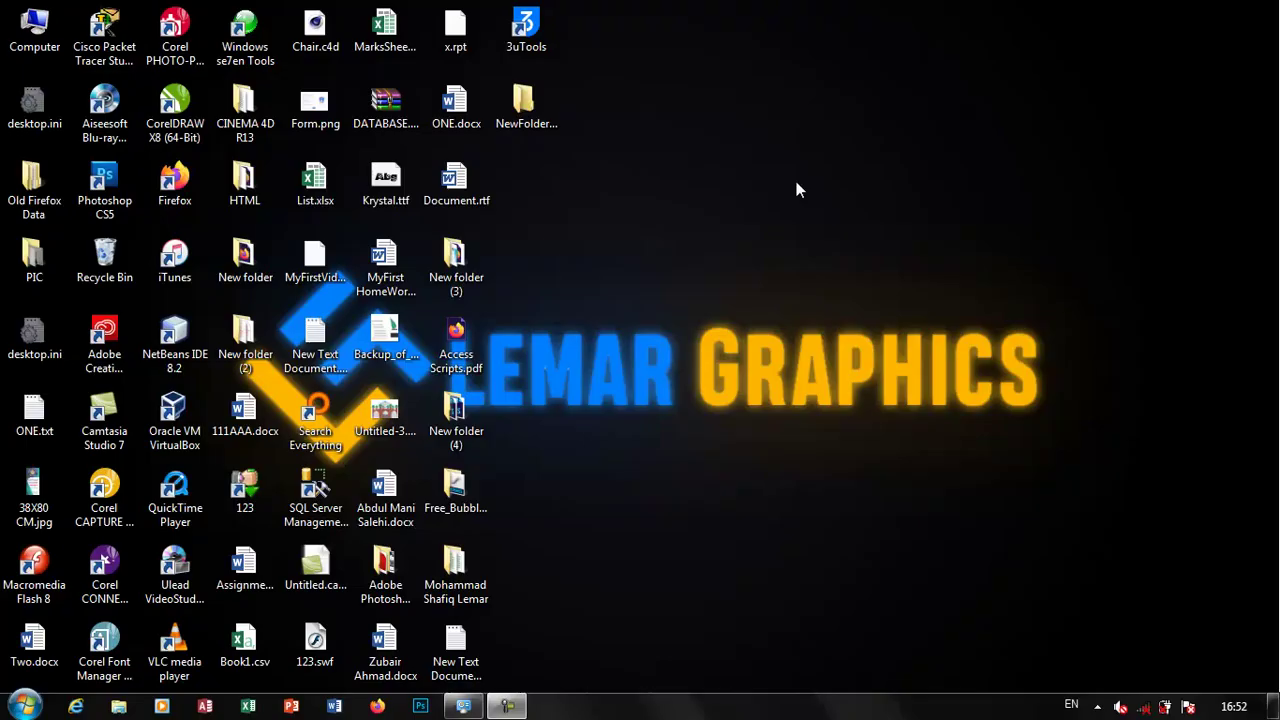
- Launch Excel and create a new blank workbook
{"action": "right_click", "coordinate": [791, 190]}
{"action": "left_click", "coordinate": [880, 252]}
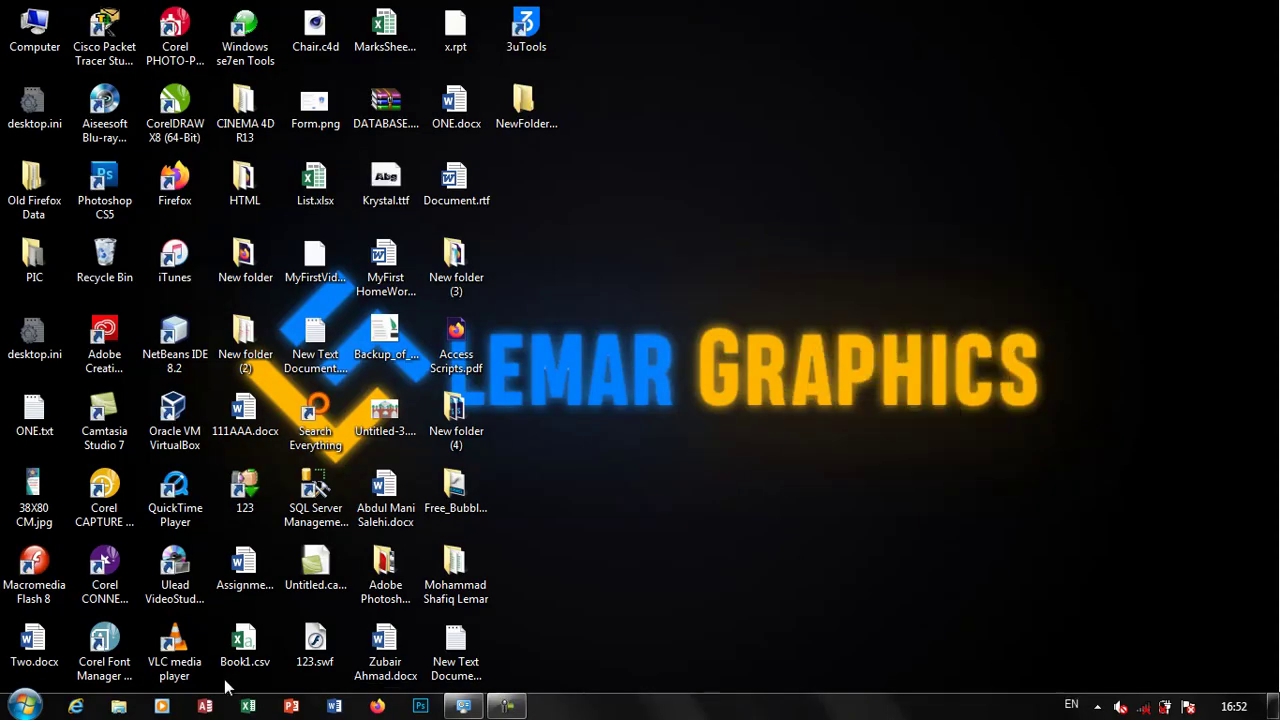
{"action": "left_click", "coordinate": [252, 707]}
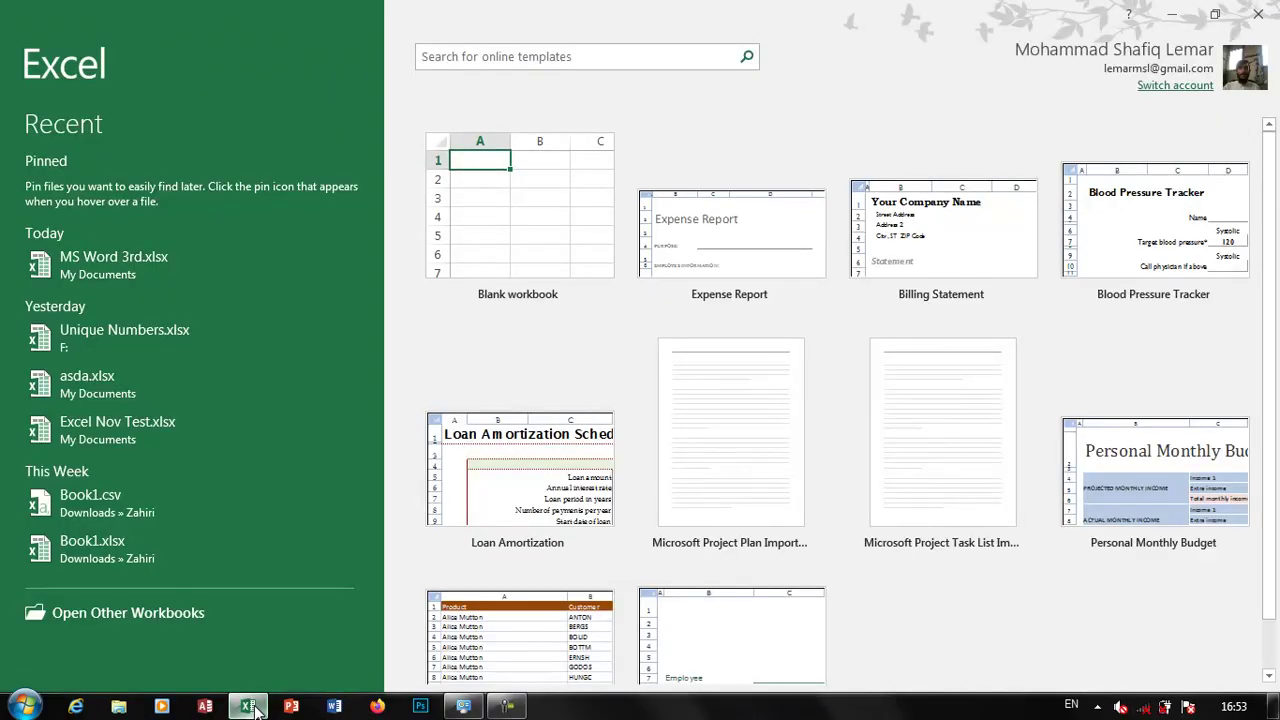
{"action": "left_click", "coordinate": [545, 202]}
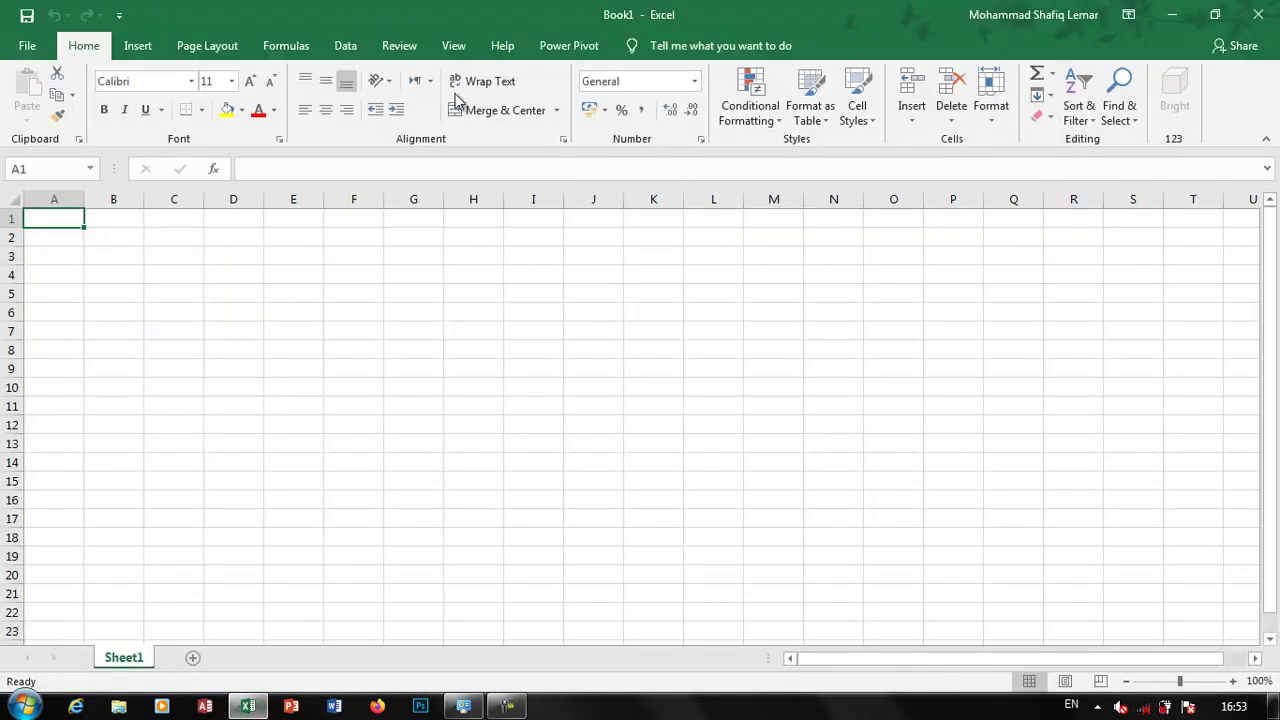
- Show the Formulas tab and look through the More Functions categories
{"action": "left_click", "coordinate": [284, 46]}
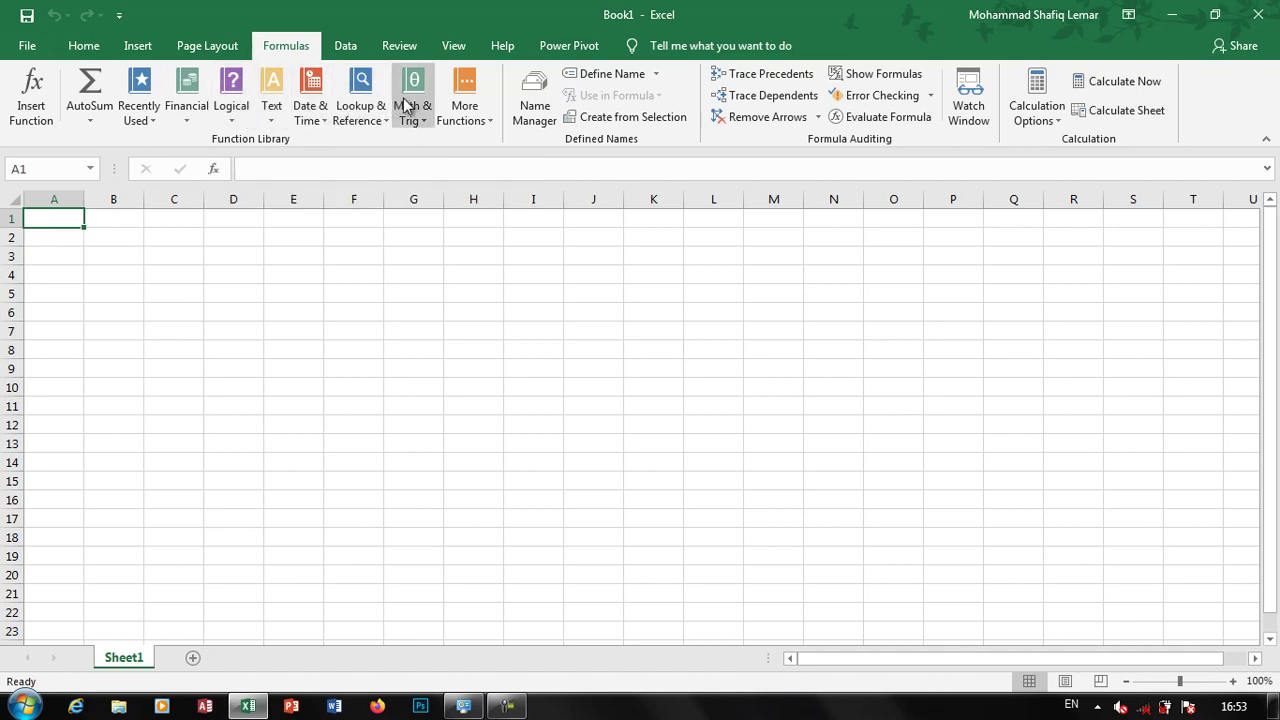
{"action": "left_click", "coordinate": [466, 112]}
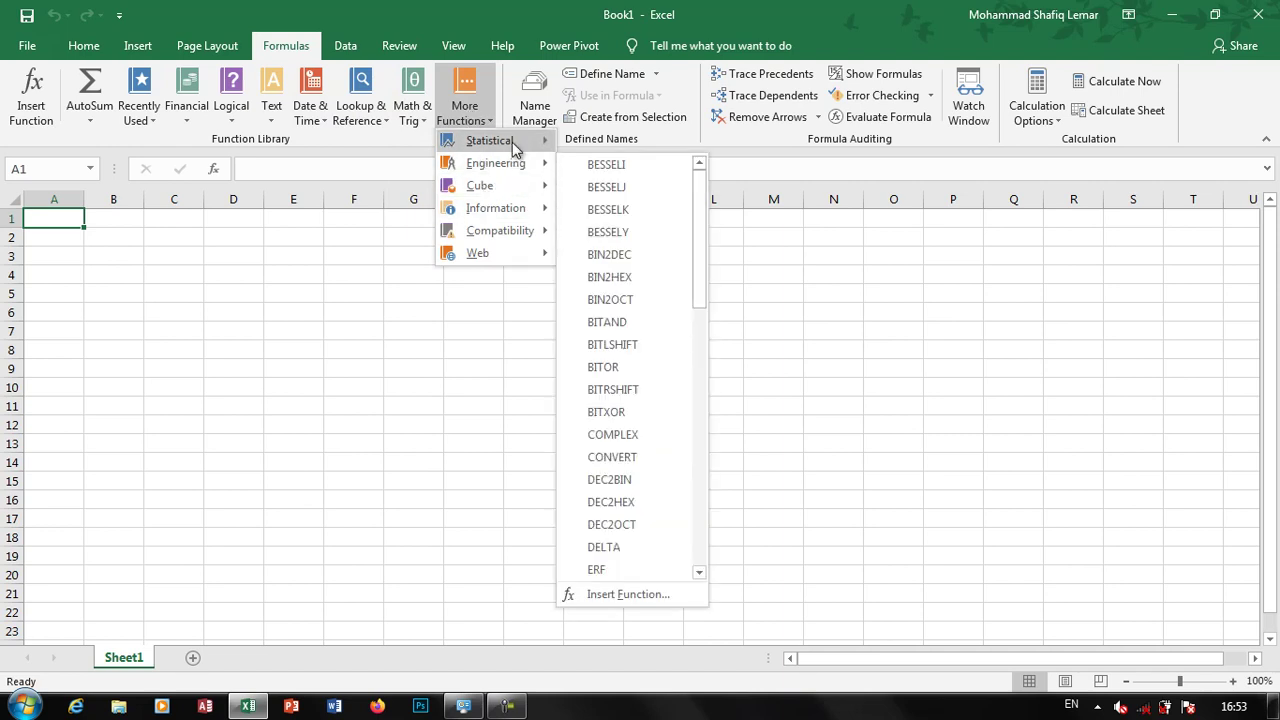
{"action": "mouse_move", "coordinate": [490, 186]}
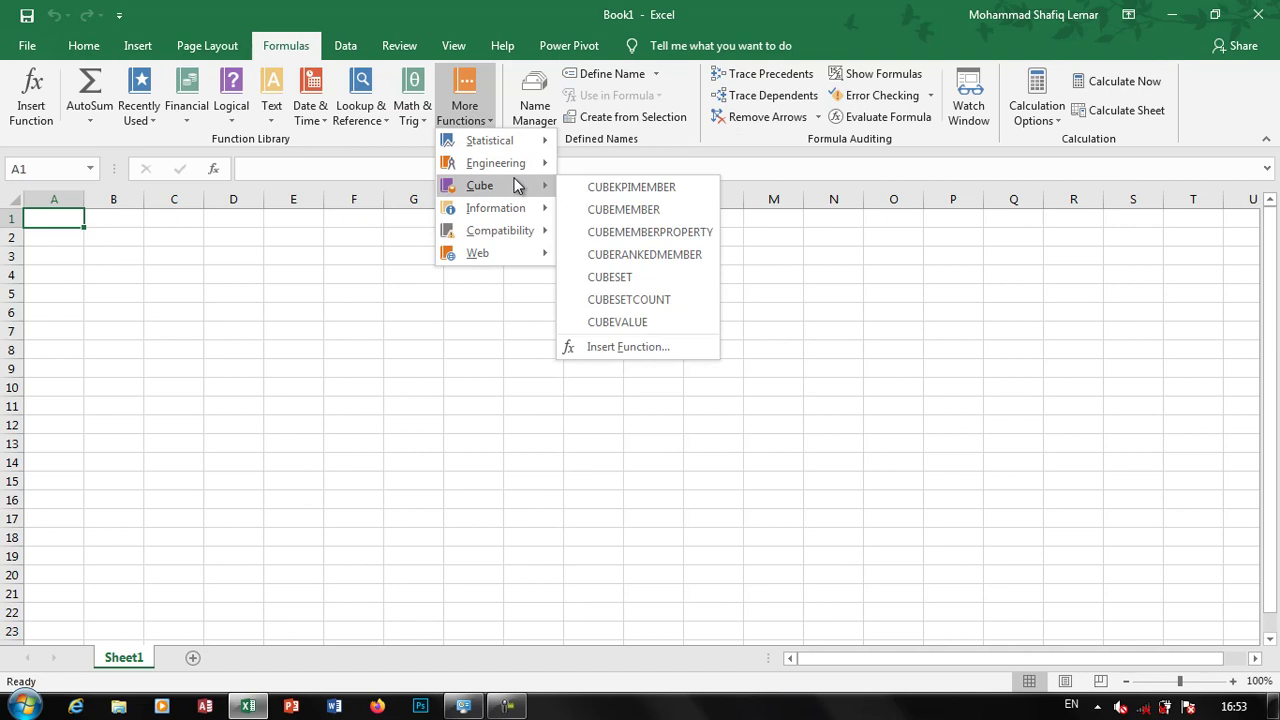
{"action": "left_click", "coordinate": [424, 168]}
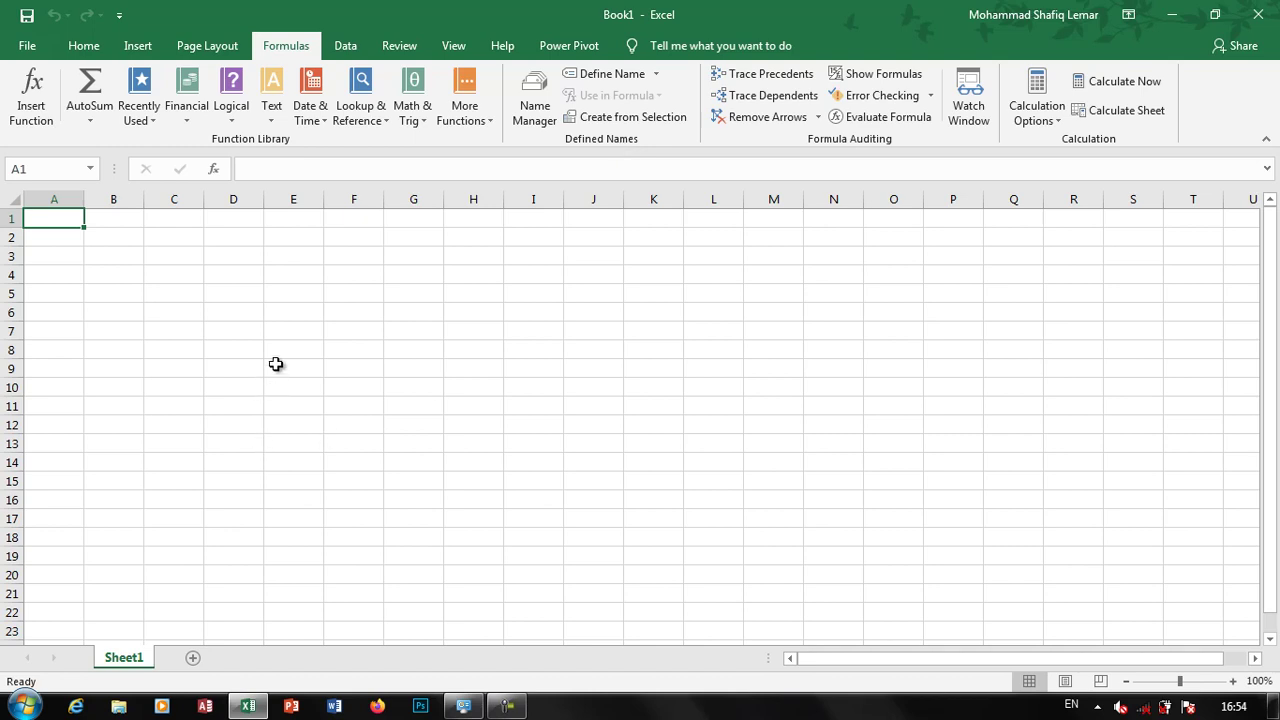
{"action": "left_click", "coordinate": [392, 358]}
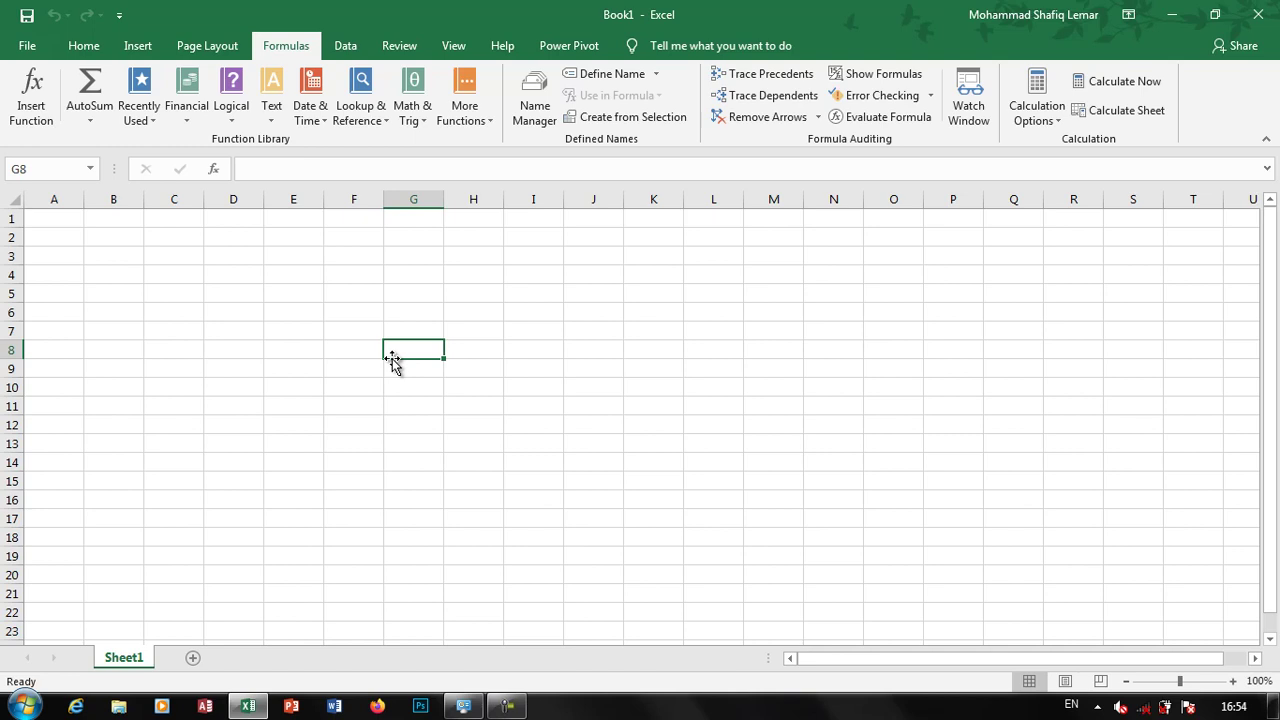
- Type the headers Employees, Days, Perday and Total in G8:J8
{"action": "type", "text": "Empl"}
{"action": "type", "text": "oyee"}
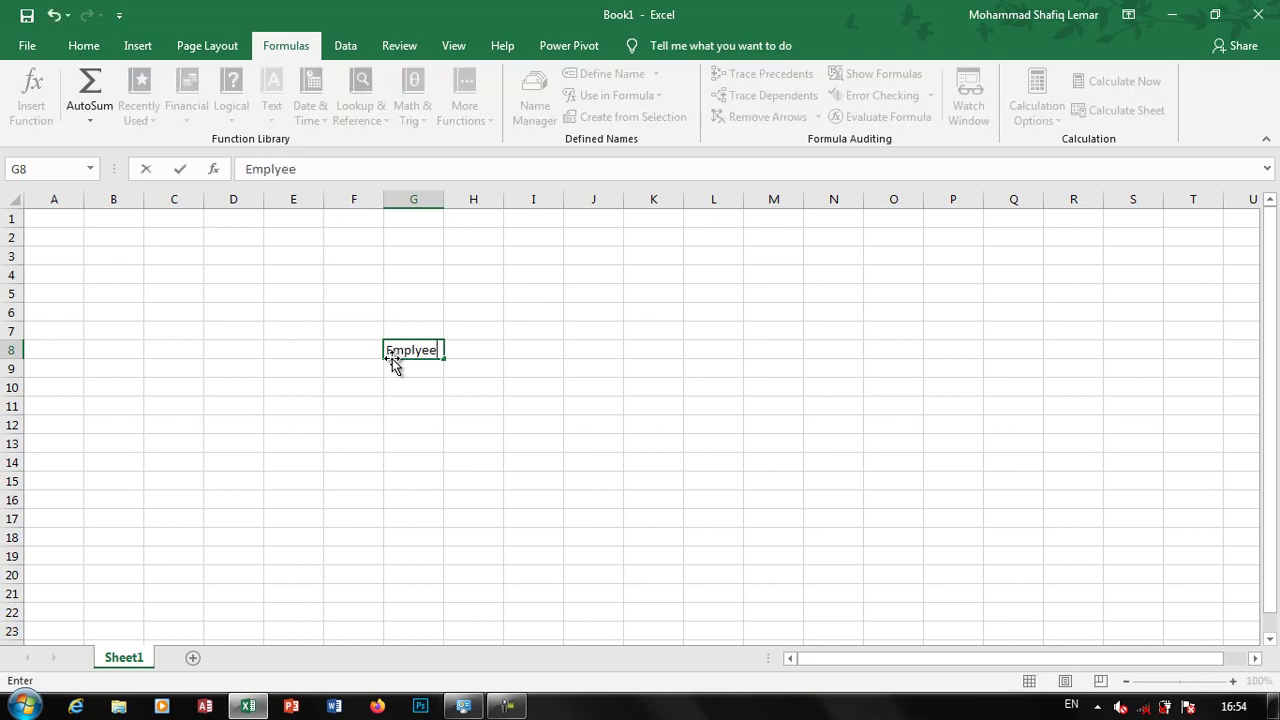
{"action": "type", "text": "s"}
{"action": "key", "text": "Tab"}
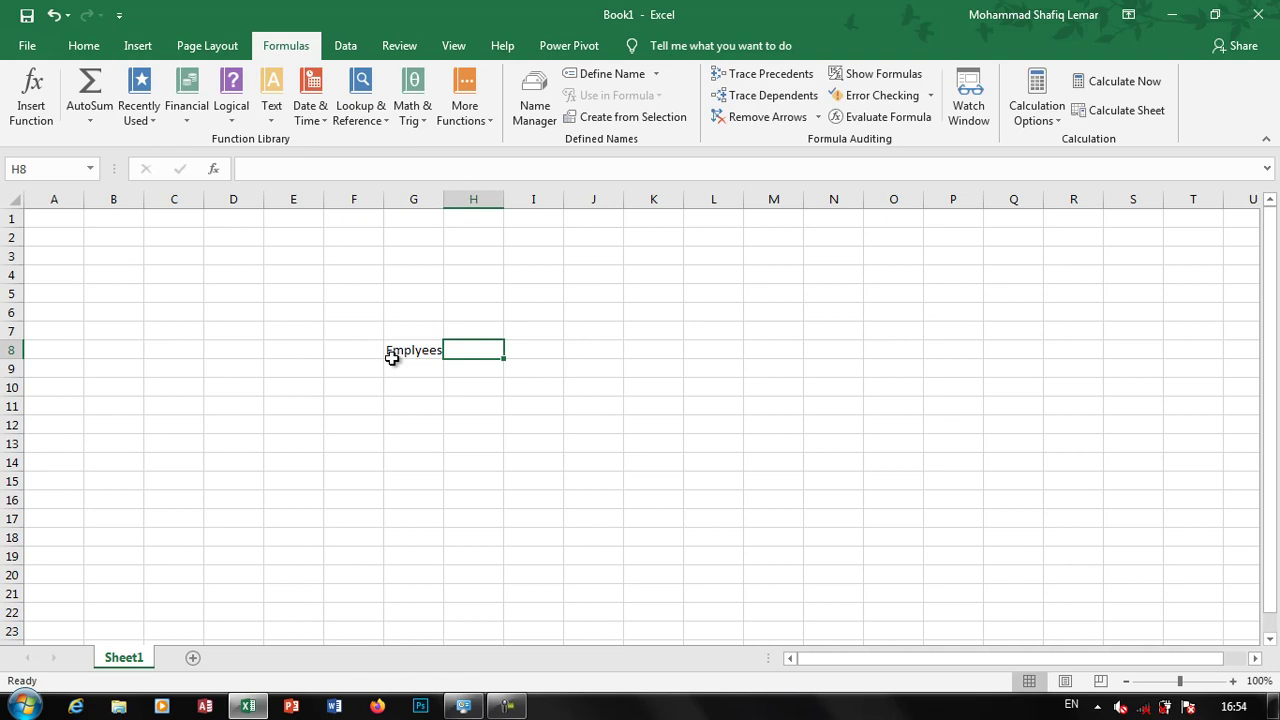
{"action": "type", "text": "Days"}
{"action": "key", "text": "Tab"}
{"action": "type", "text": "P"}
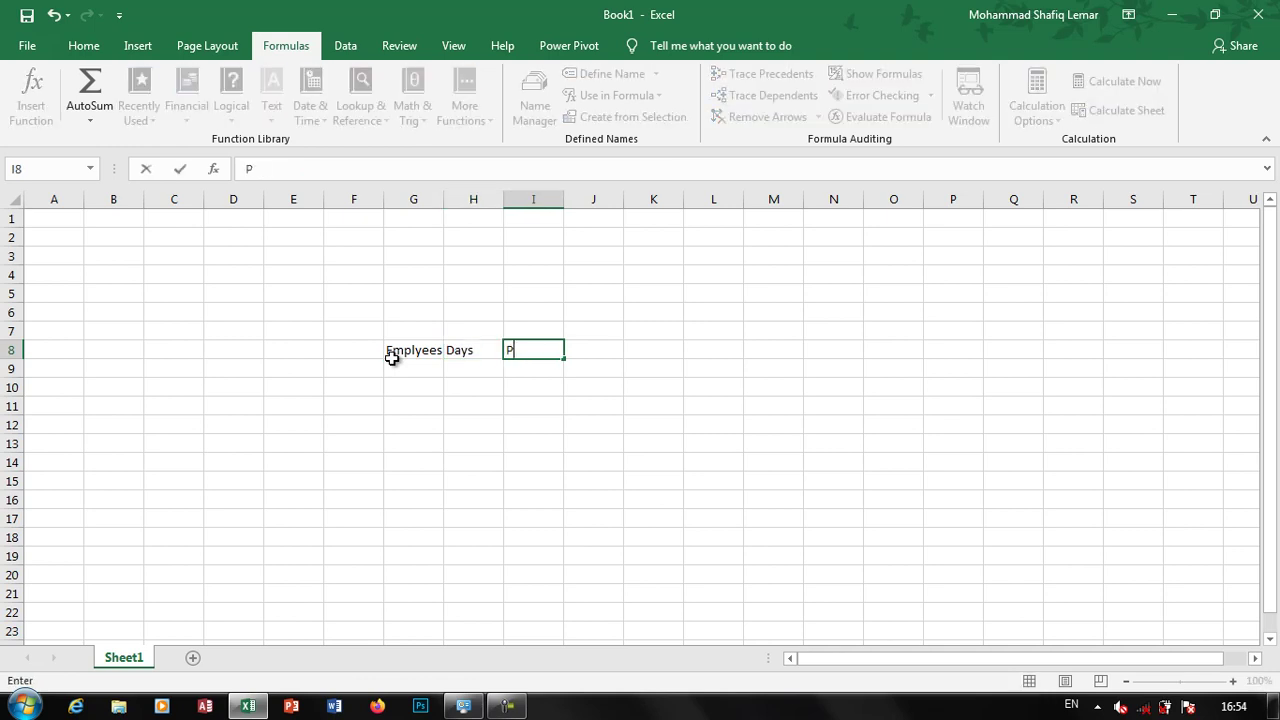
{"action": "type", "text": "Erce"}
{"action": "key", "text": "BackSpace"}
{"action": "key", "text": "BackSpace"}
{"action": "type", "text": "day"}
{"action": "key", "text": "Tab"}
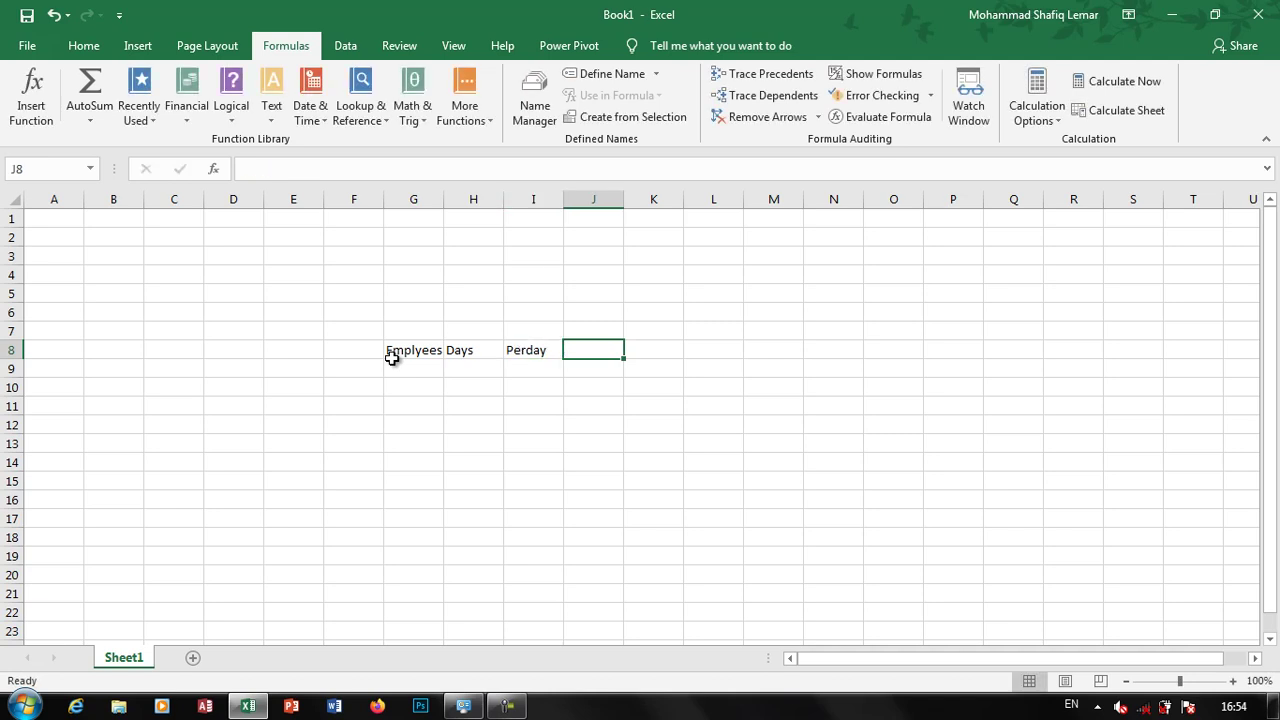
{"action": "type", "text": "Total"}
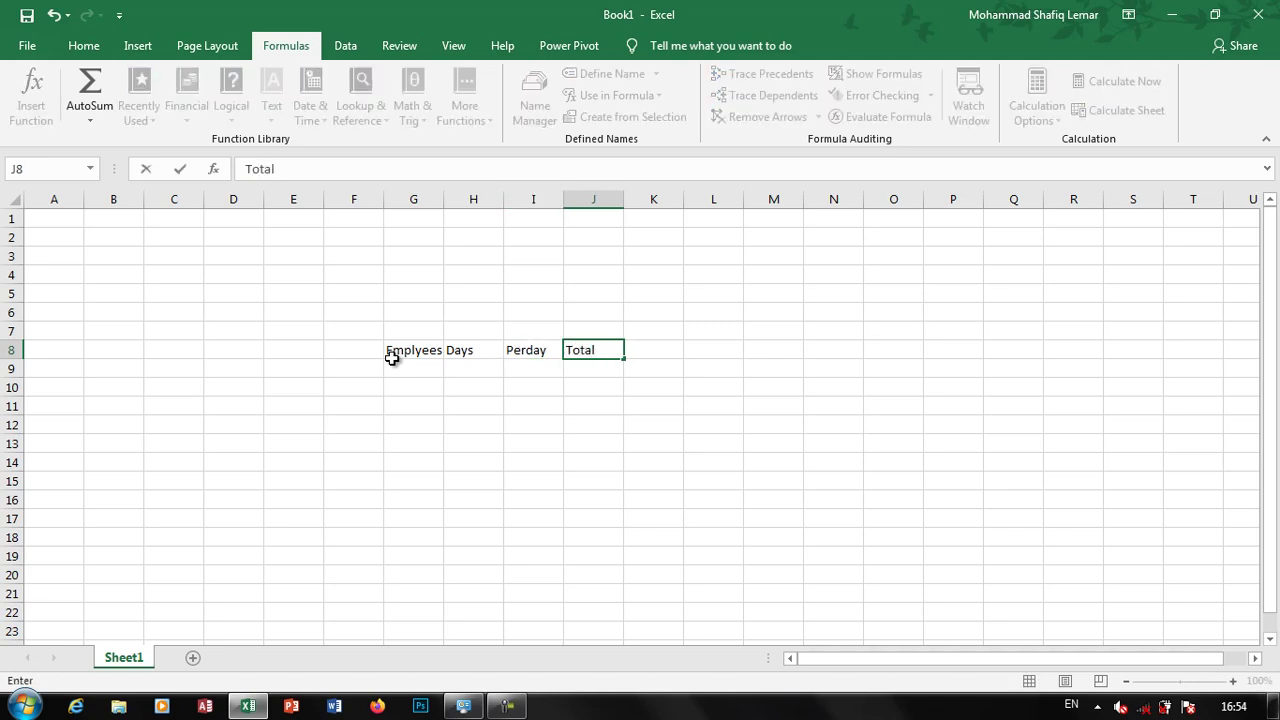
{"action": "key", "text": "Return"}
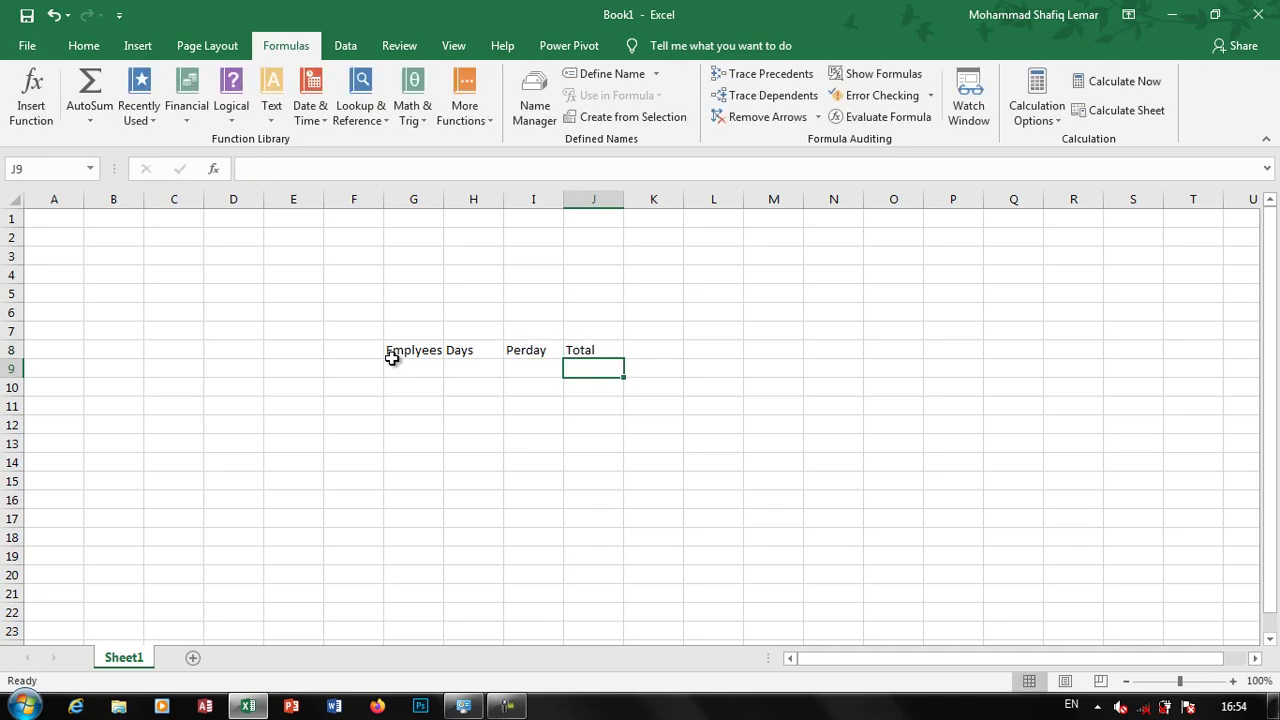
- Fill row 9 with an employee name, 52 days and 320 per day
{"action": "key", "text": "Left"}
{"action": "key", "text": "Left"}
{"action": "key", "text": "Left"}
{"action": "type", "text": "A"}
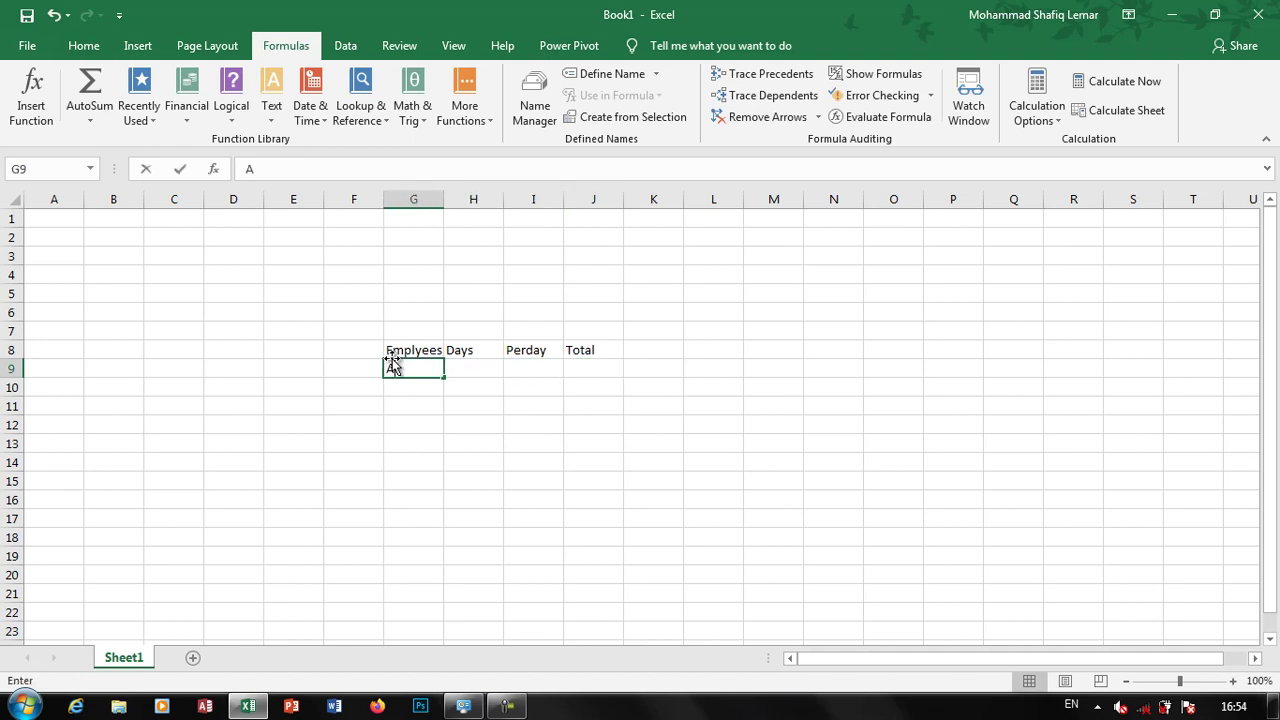
{"action": "type", "text": "hmad"}
{"action": "key", "text": "Right"}
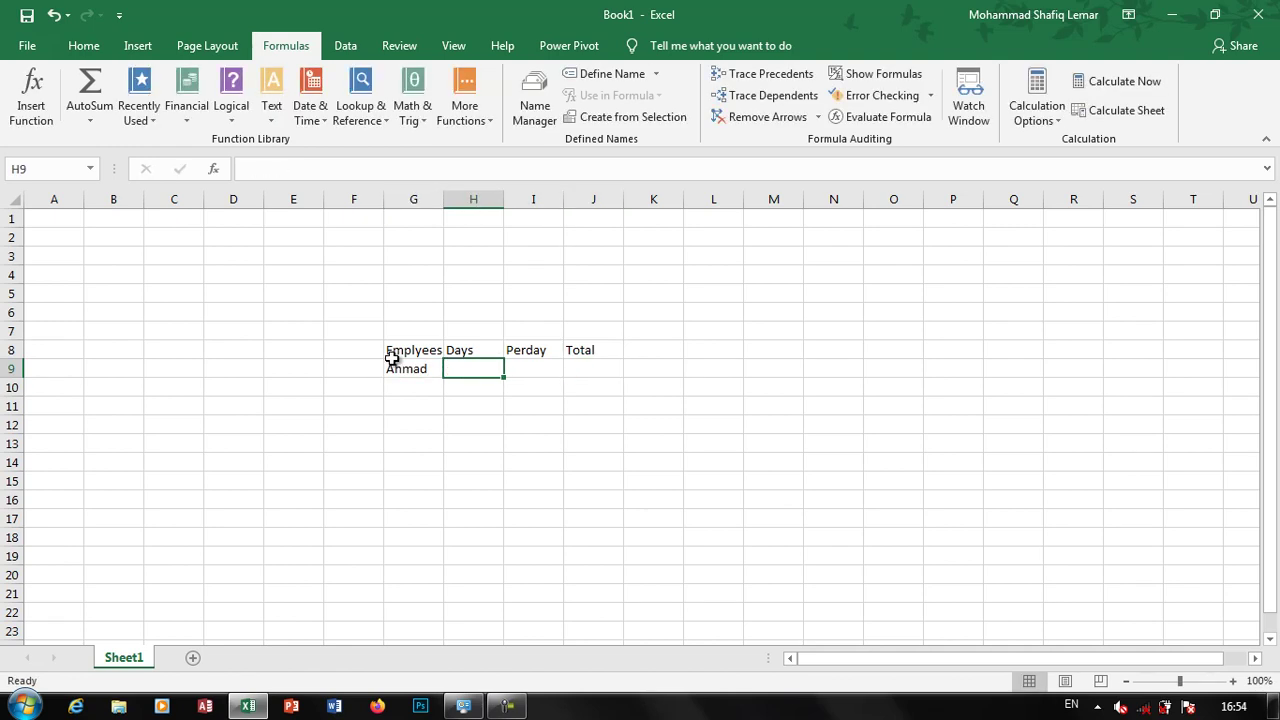
{"action": "type", "text": "52"}
{"action": "key", "text": "Right"}
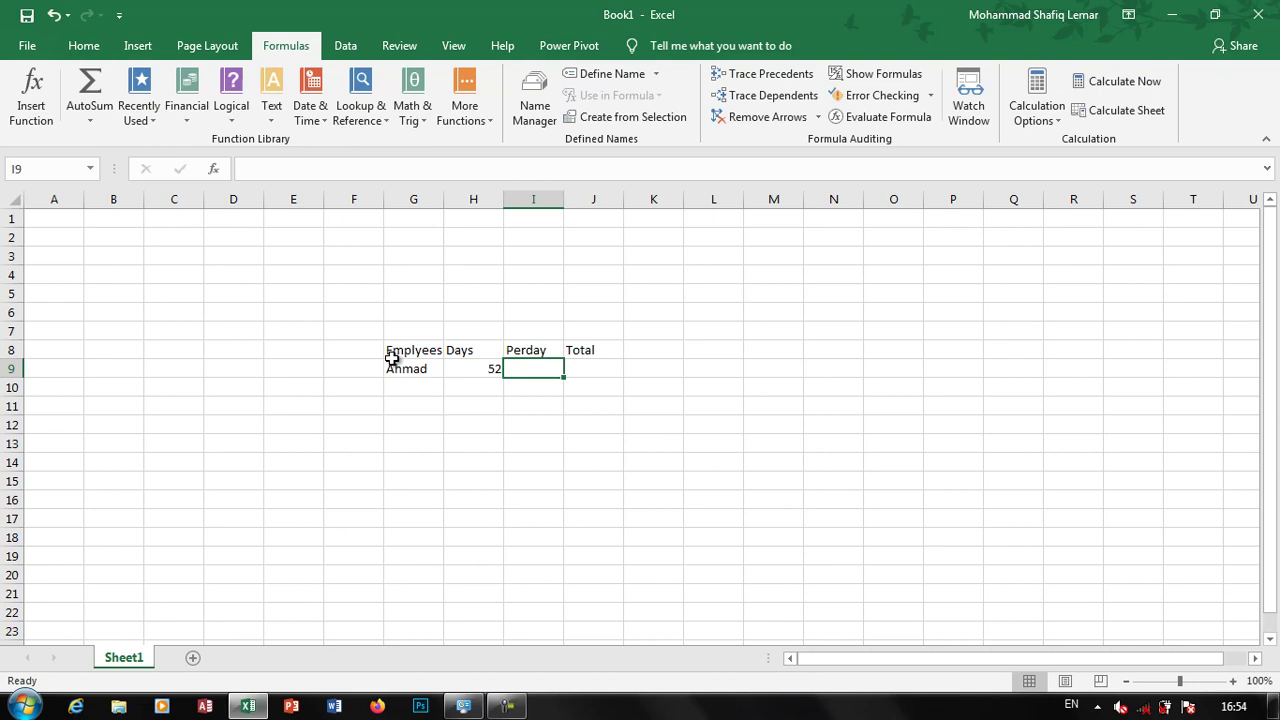
{"action": "type", "text": "320"}
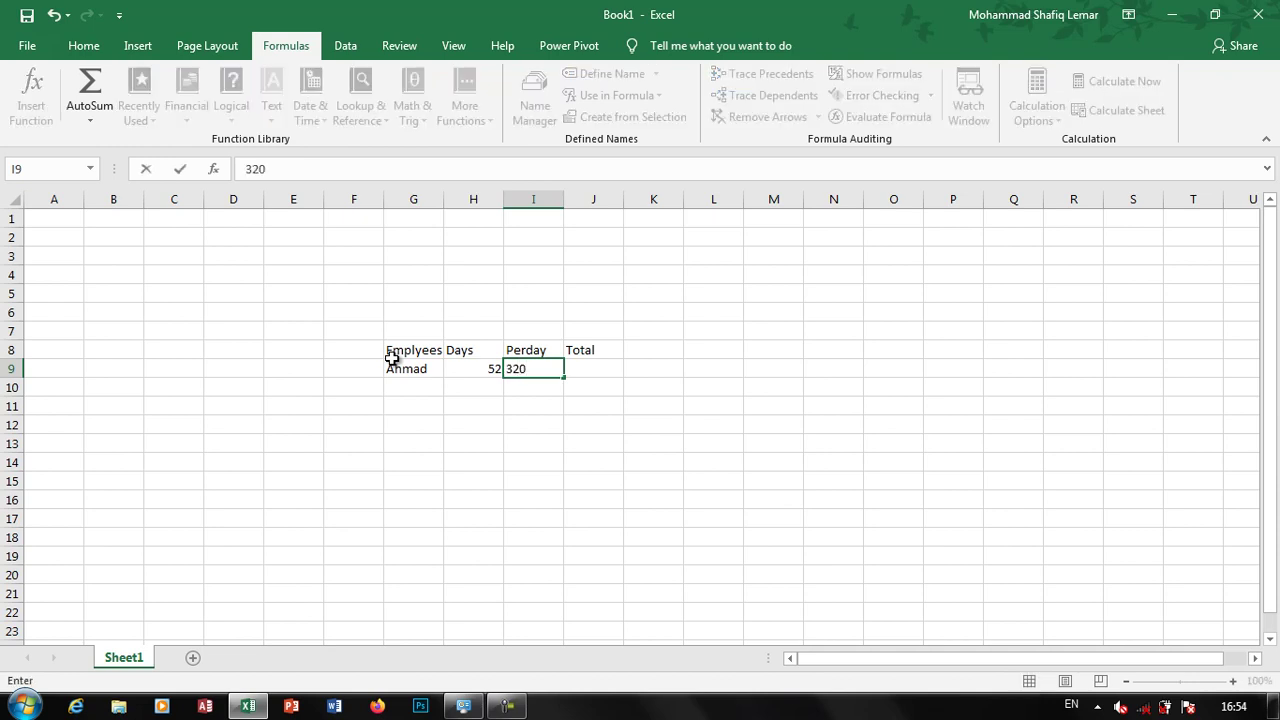
{"action": "key", "text": "Right"}
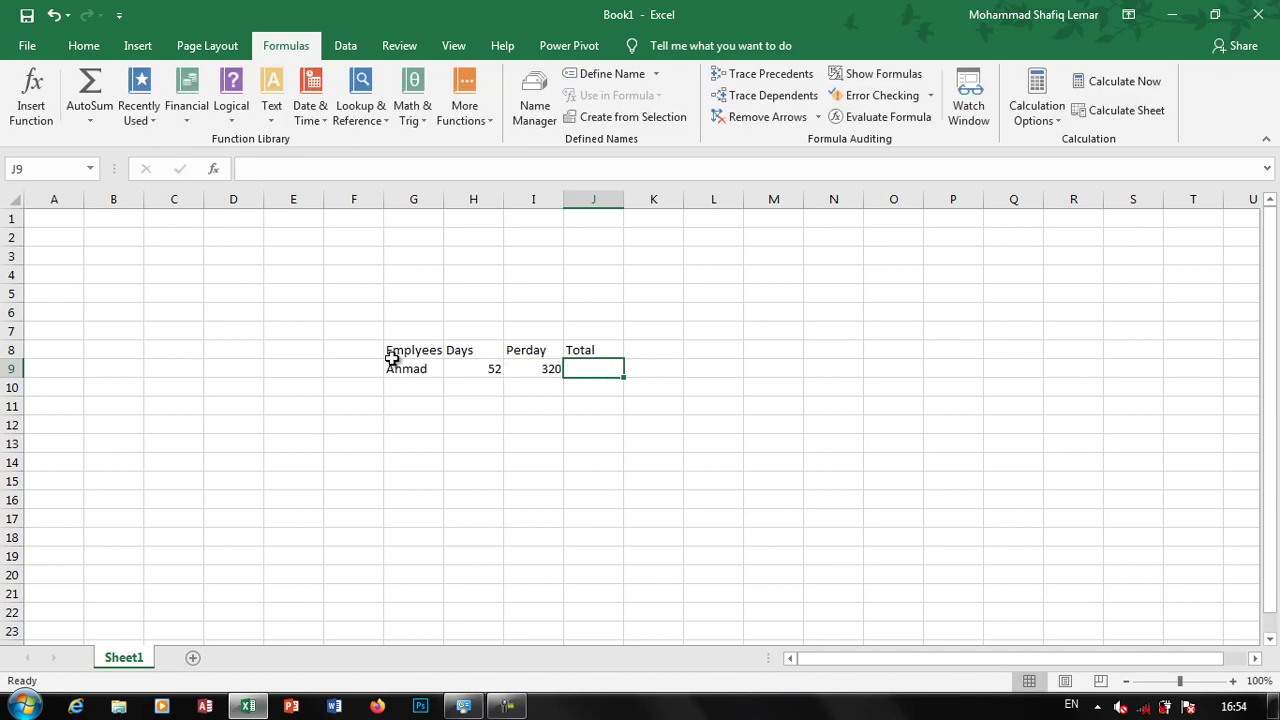
- Enter =I9*H9 in J9 so the Total shows 16640
{"action": "type", "text": "="}
{"action": "key", "text": "Left"}
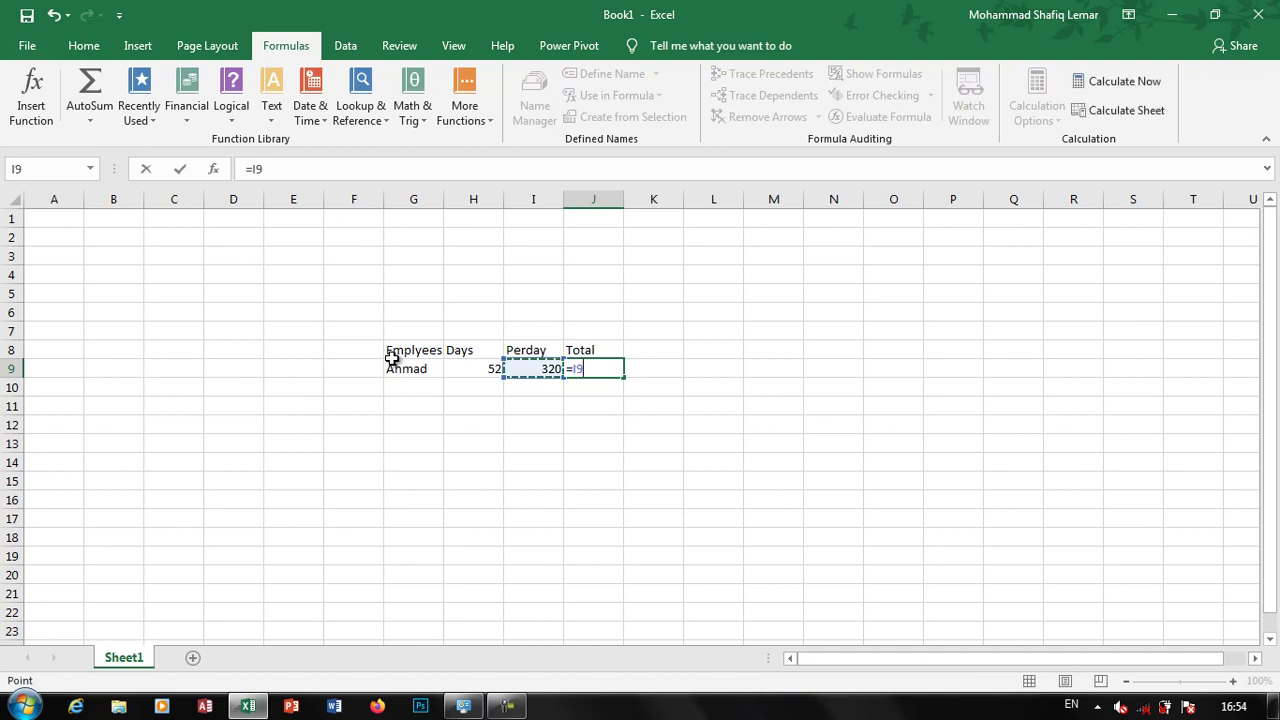
{"action": "type", "text": "*"}
{"action": "key", "text": "Left"}
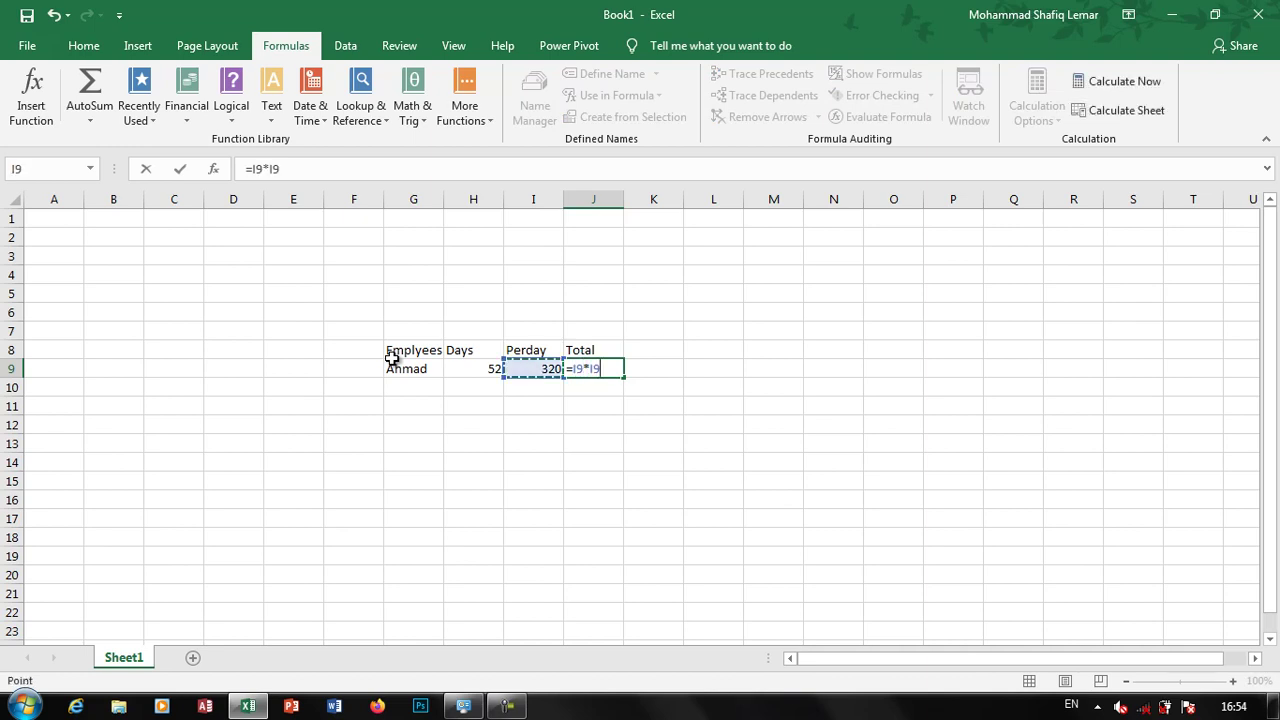
{"action": "key", "text": "Left"}
{"action": "key", "text": "Return"}
{"action": "key", "text": "Up"}
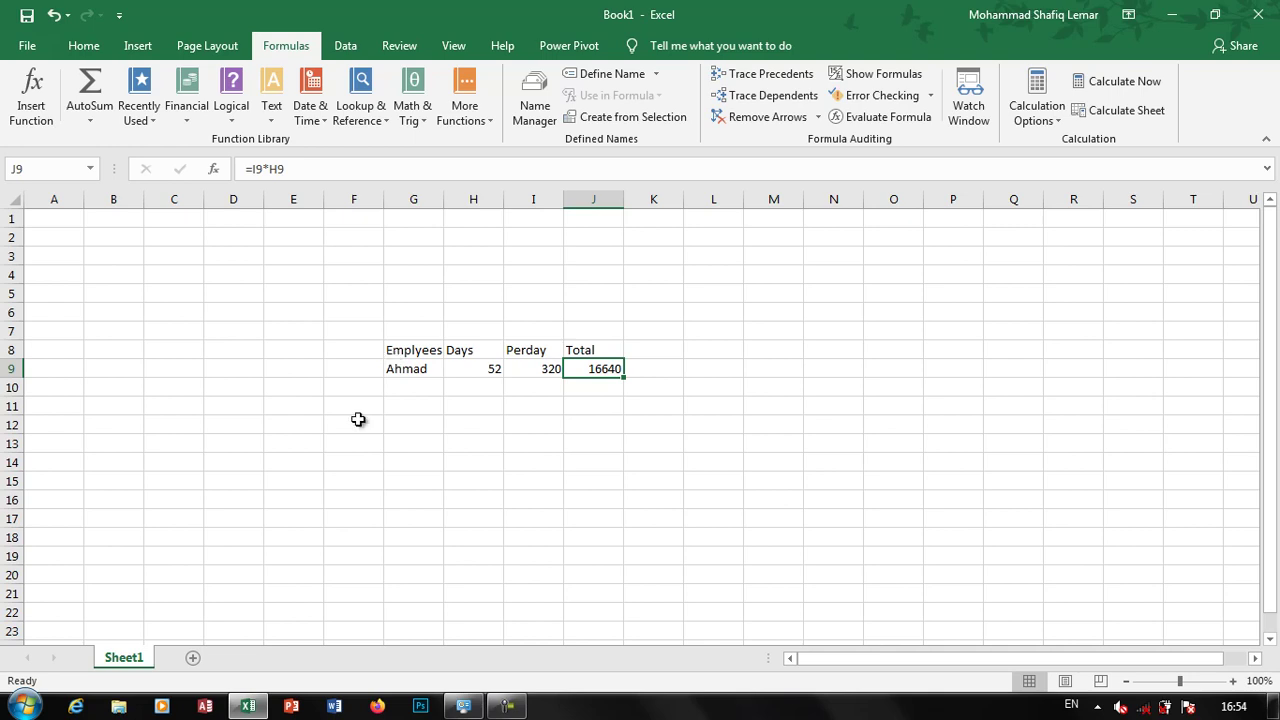
- Add Sheet2 and enter a formula in I8 multiplying Sheet1's I9 by H9
{"action": "left_click", "coordinate": [193, 657]}
{"action": "left_click", "coordinate": [545, 353]}
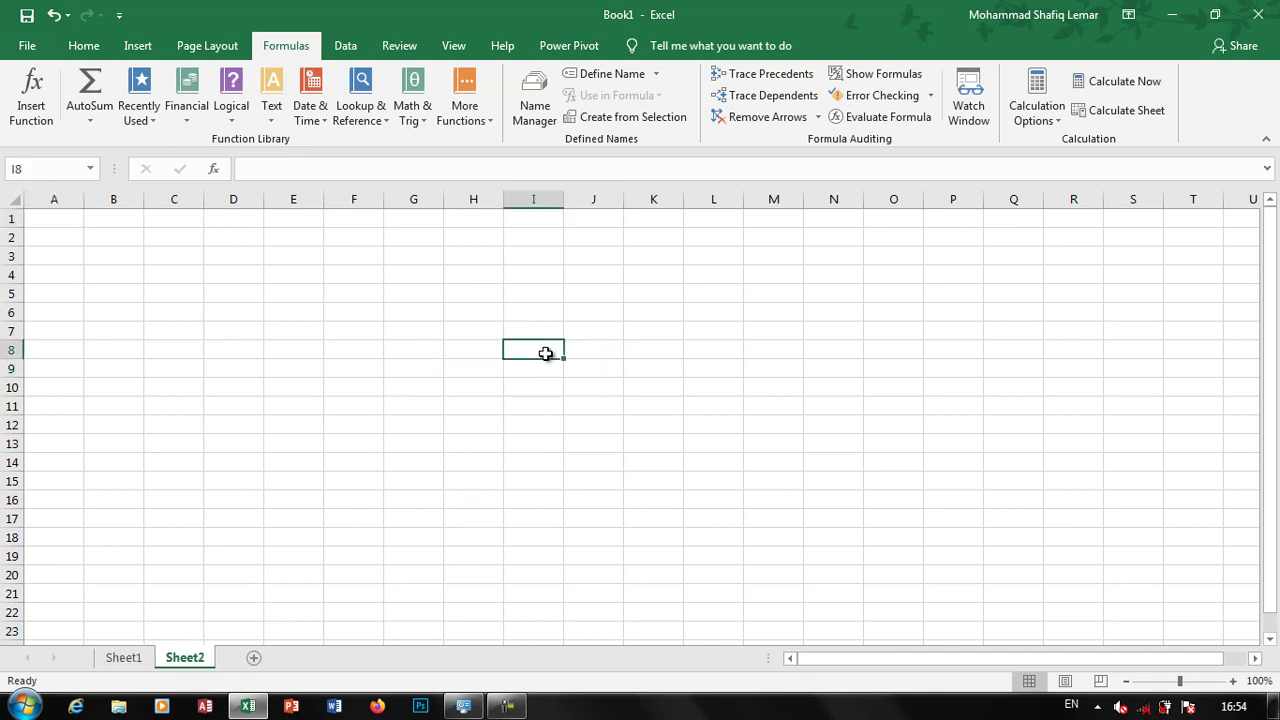
{"action": "type", "text": "="}
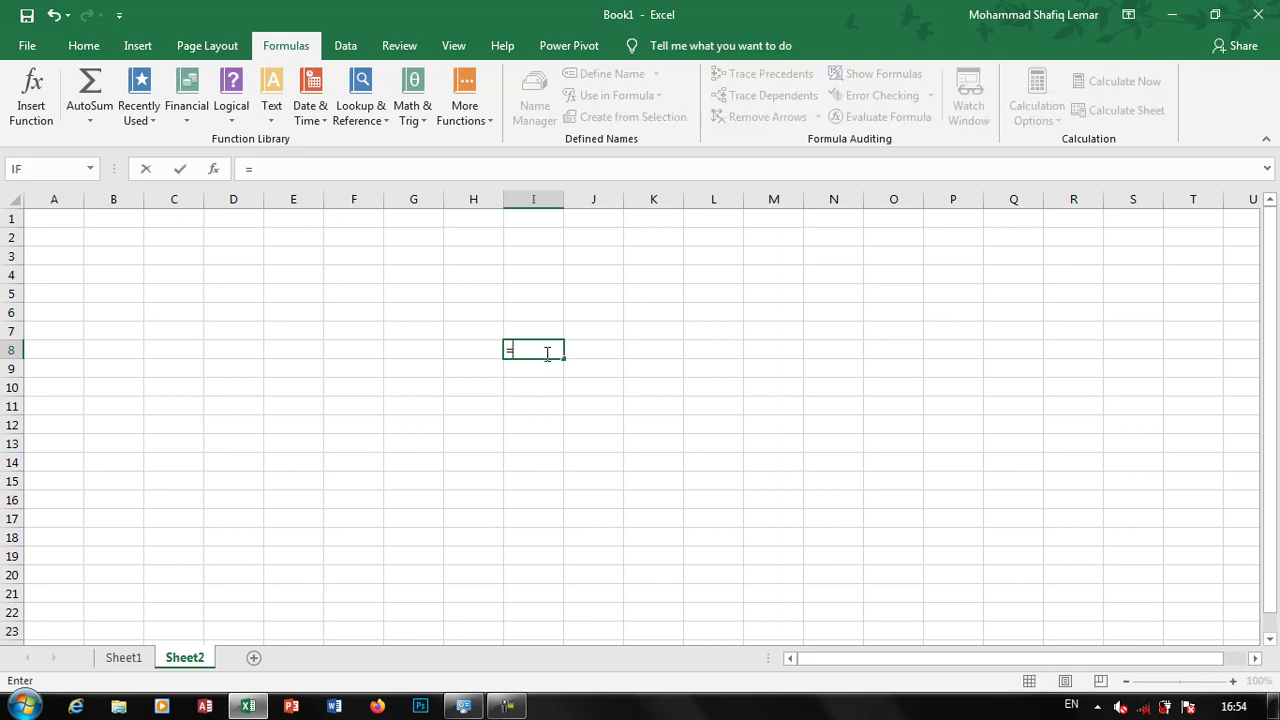
{"action": "left_click", "coordinate": [133, 660]}
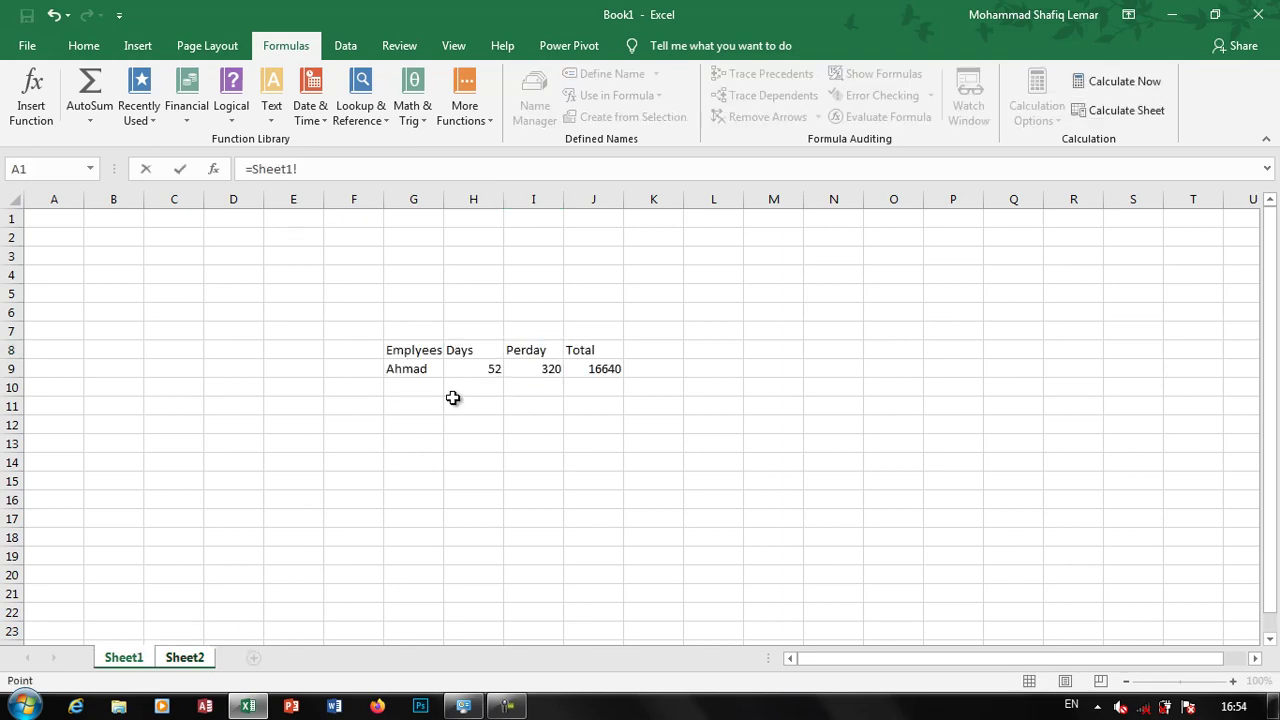
{"action": "left_click", "coordinate": [540, 368]}
{"action": "type", "text": "*"}
{"action": "left_click", "coordinate": [485, 369]}
{"action": "key", "text": "Return"}
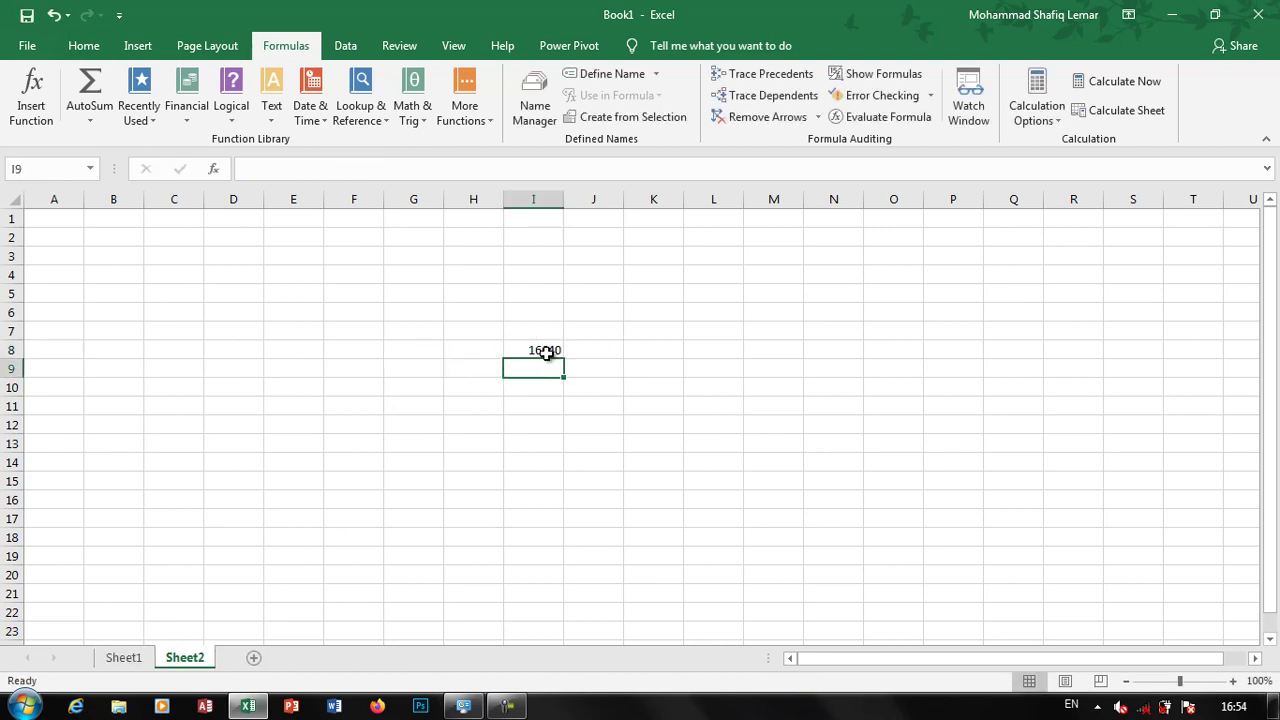
- Examine the cross-sheet 16640 formula in Sheet2's I8 and nearby cells
{"action": "left_click", "coordinate": [545, 350]}
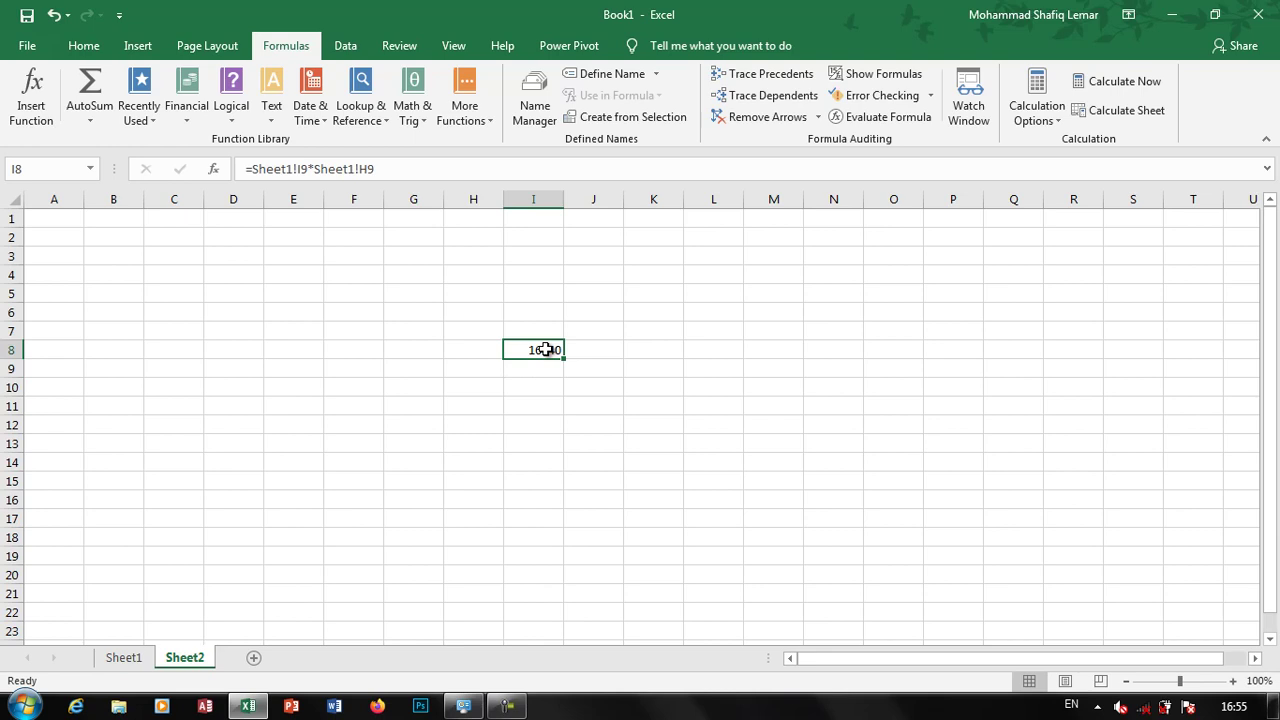
{"action": "left_click", "coordinate": [575, 403]}
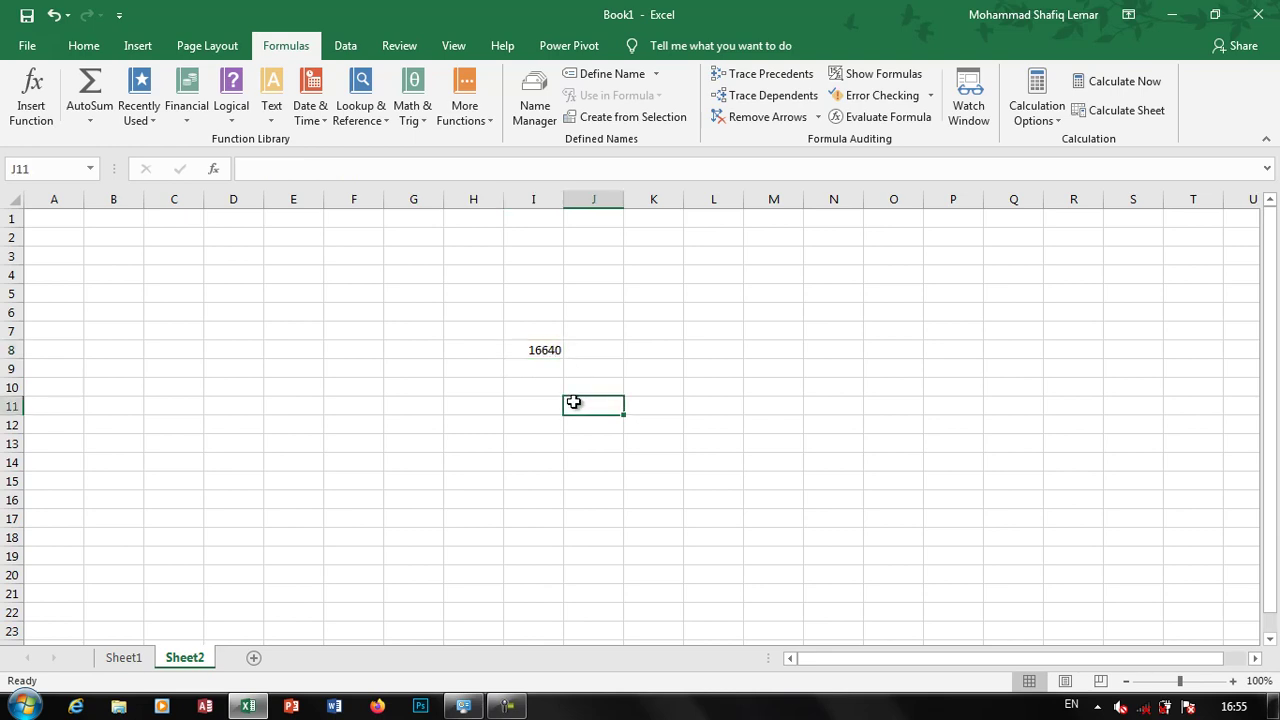
{"action": "left_click", "coordinate": [543, 351]}
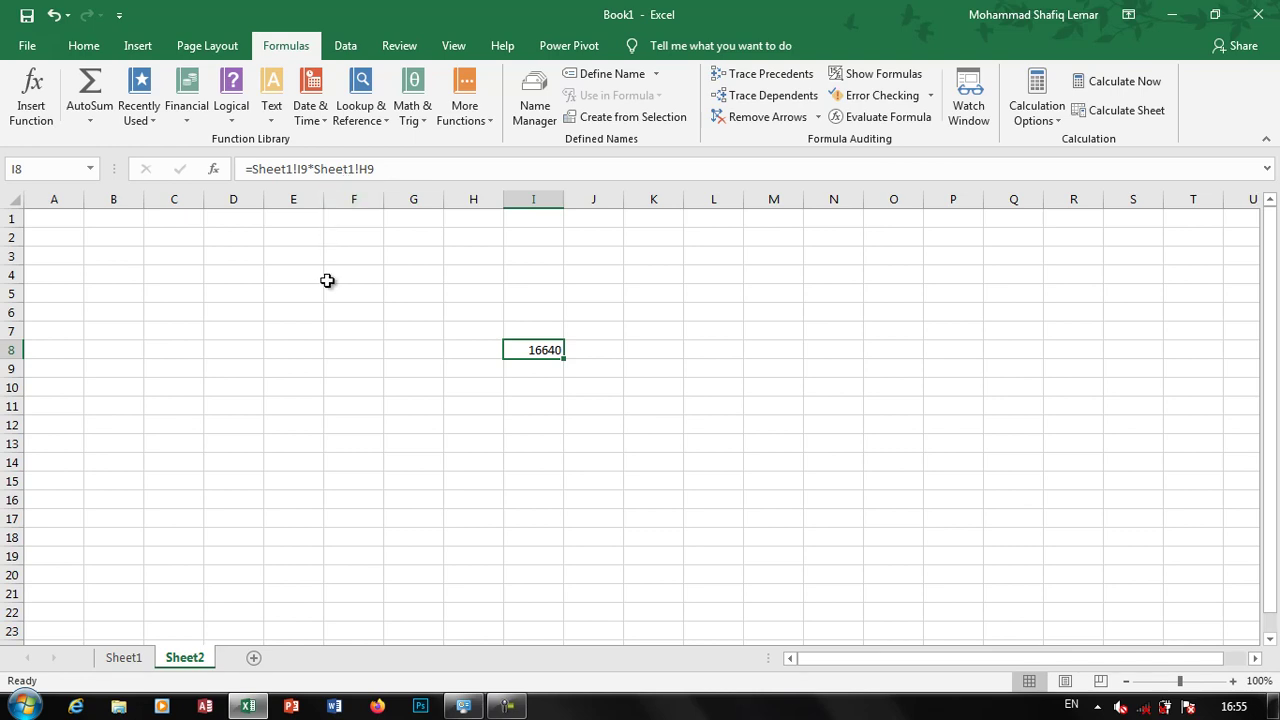
{"action": "left_click", "coordinate": [527, 394]}
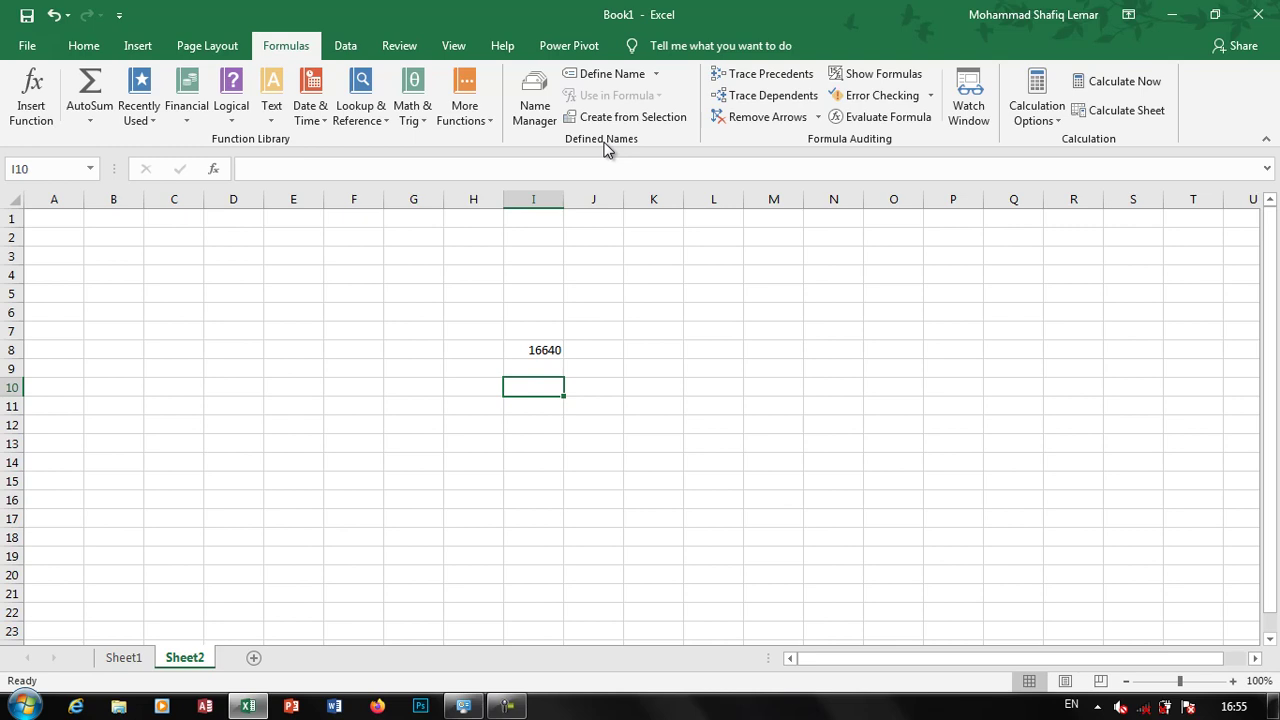
{"action": "left_click", "coordinate": [237, 331]}
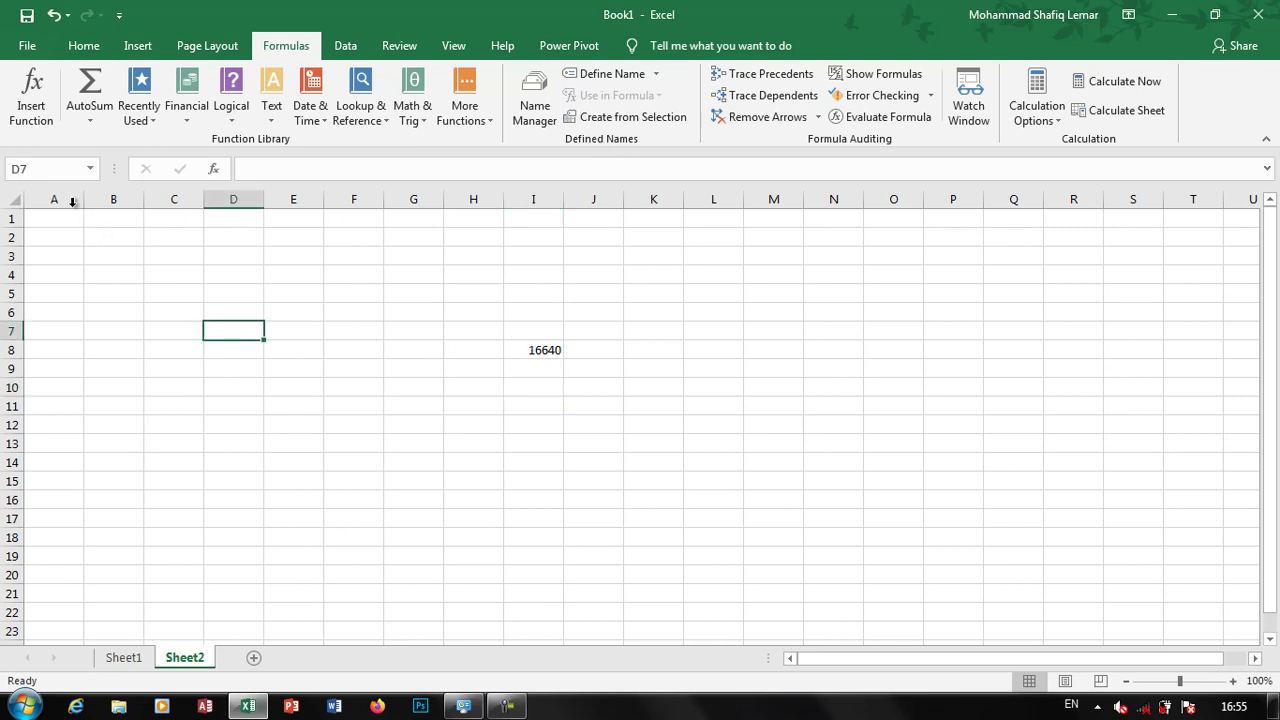
{"action": "left_click", "coordinate": [63, 252]}
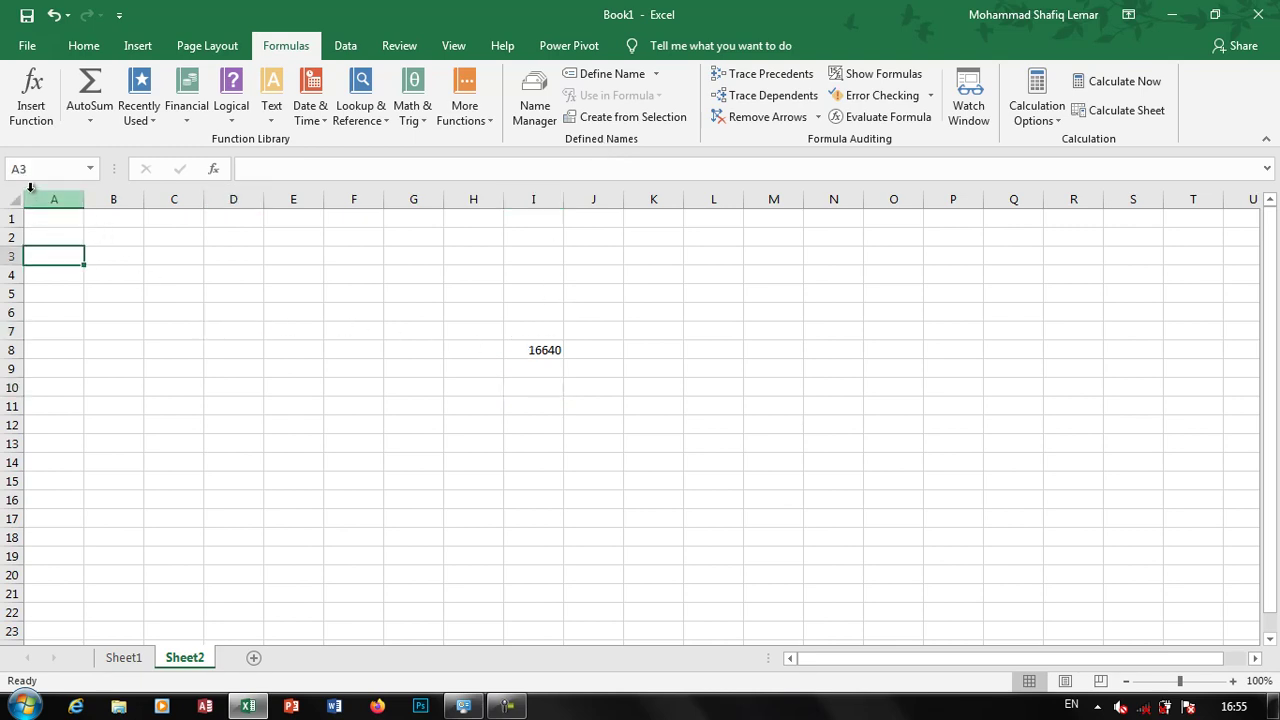
{"action": "left_click", "coordinate": [197, 258]}
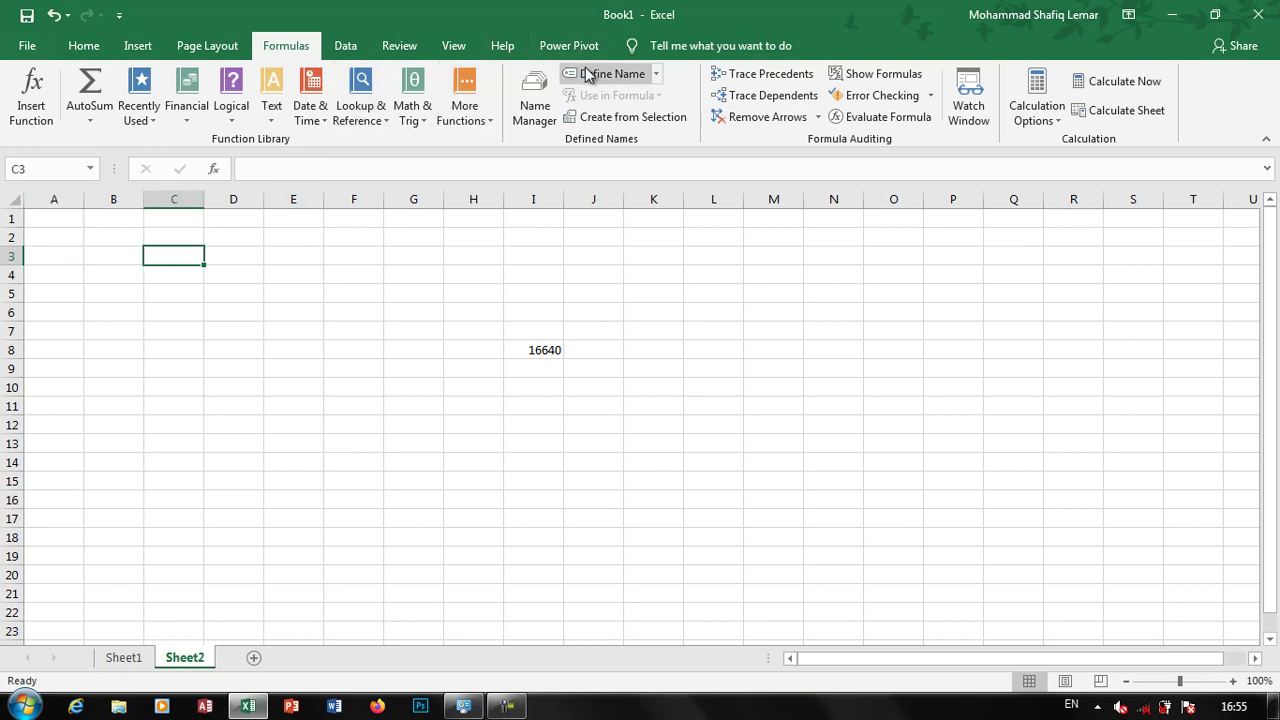
- Name Sheet1's H9 'Days' with workbook scope and the comment 'dfg dfg'
{"action": "left_click", "coordinate": [112, 662]}
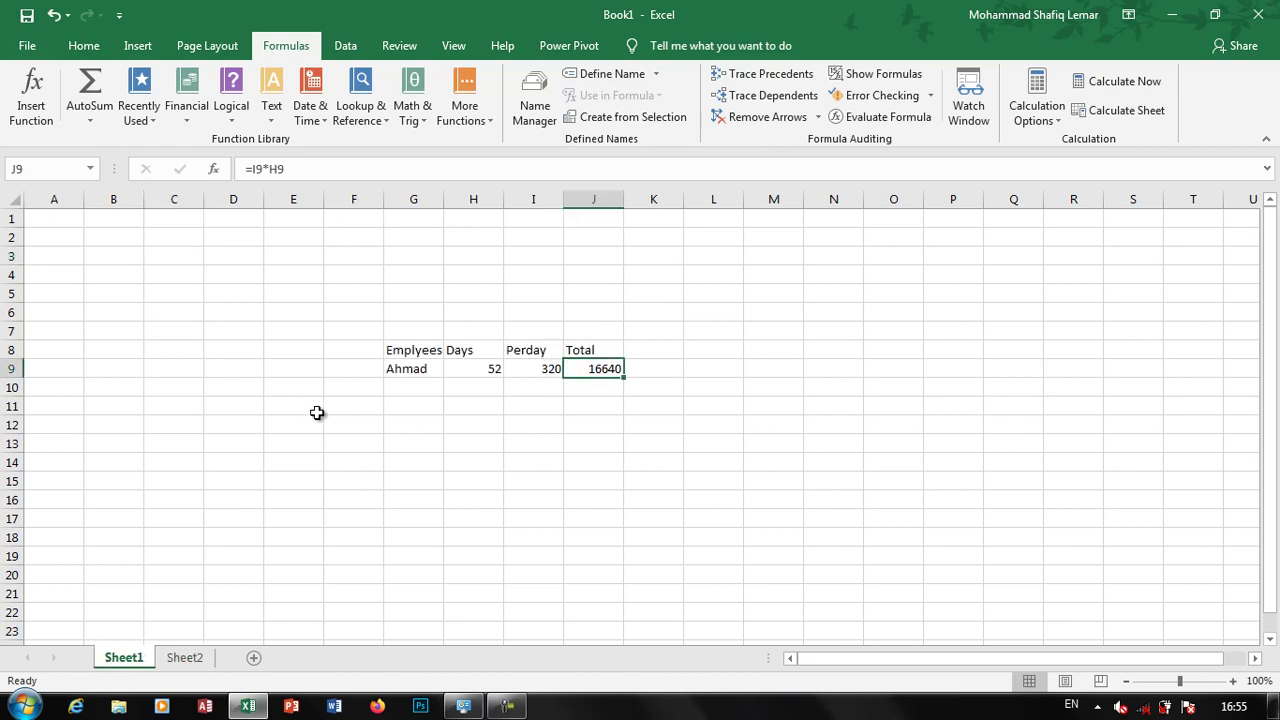
{"action": "left_click", "coordinate": [455, 388]}
{"action": "left_click", "coordinate": [463, 366]}
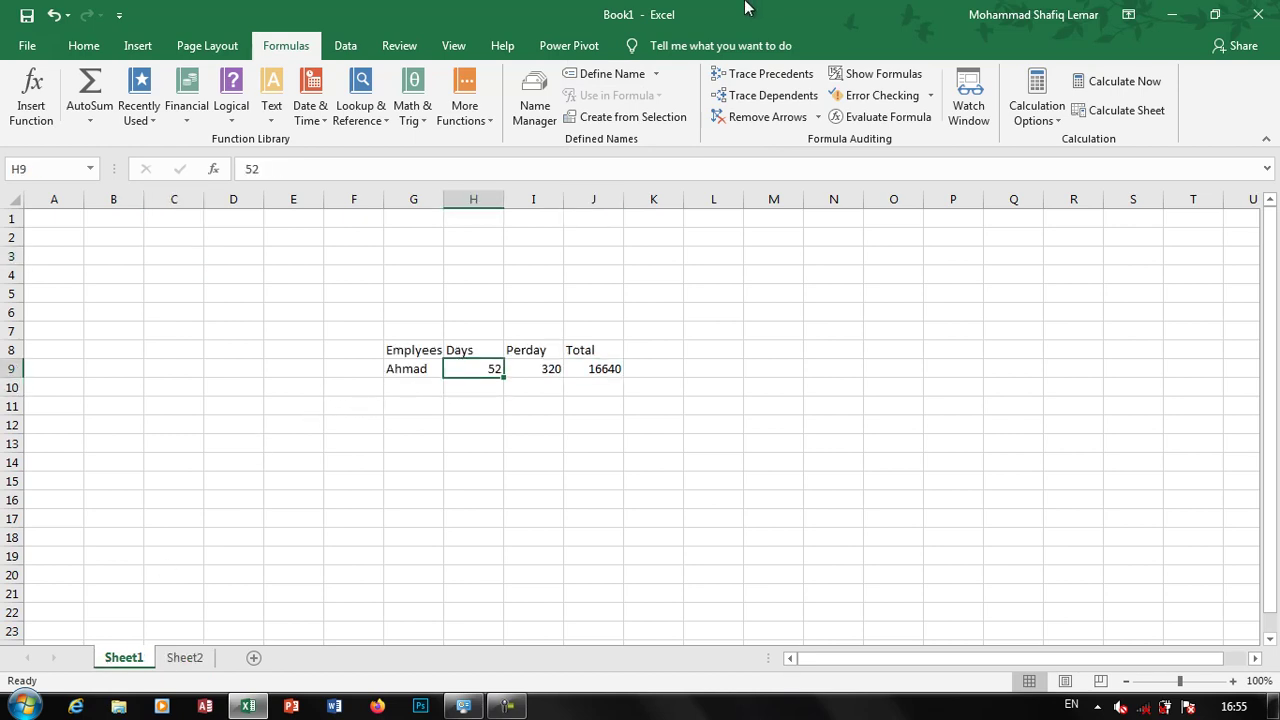
{"action": "left_click", "coordinate": [642, 78]}
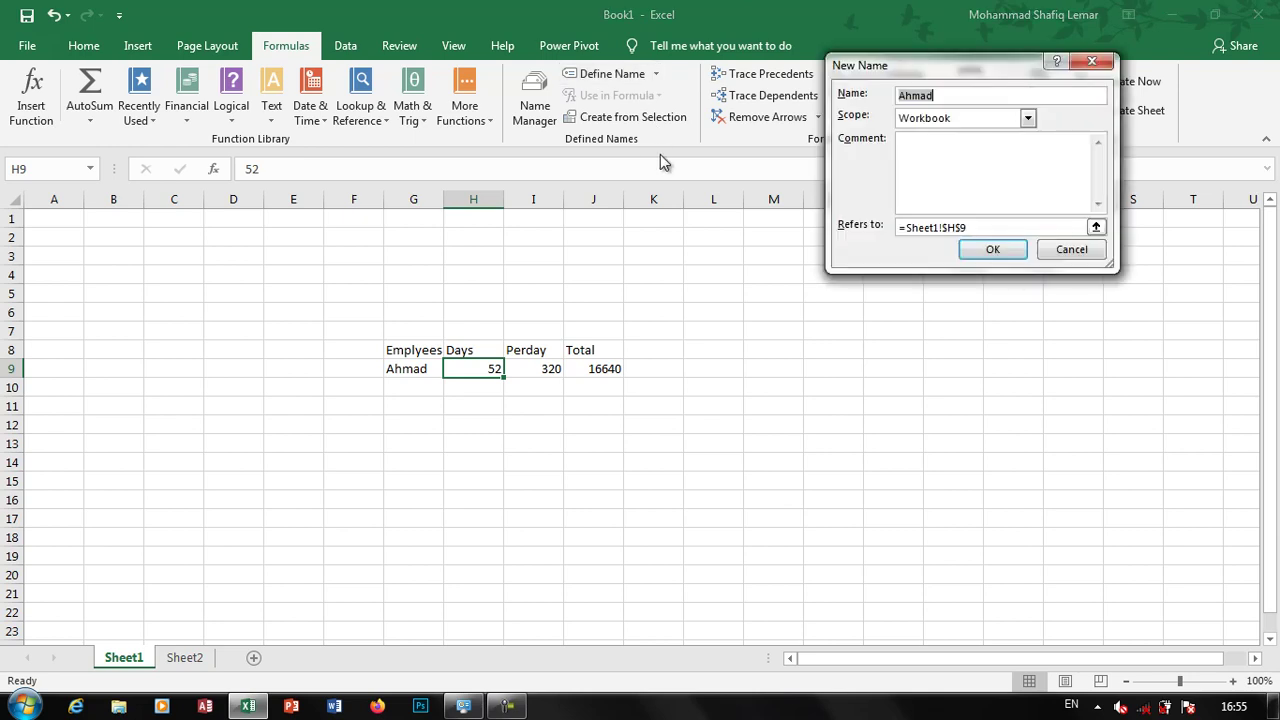
{"action": "type", "text": "Days"}
{"action": "left_click", "coordinate": [1026, 119]}
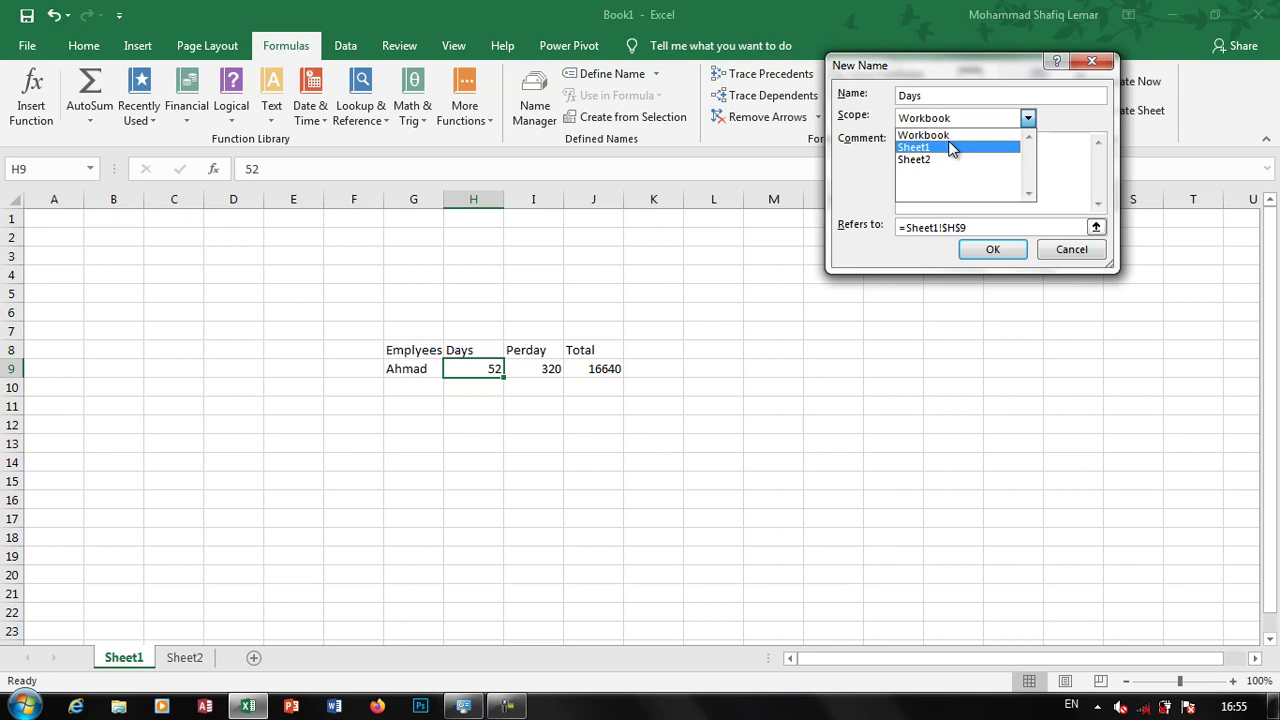
{"action": "left_click", "coordinate": [952, 134]}
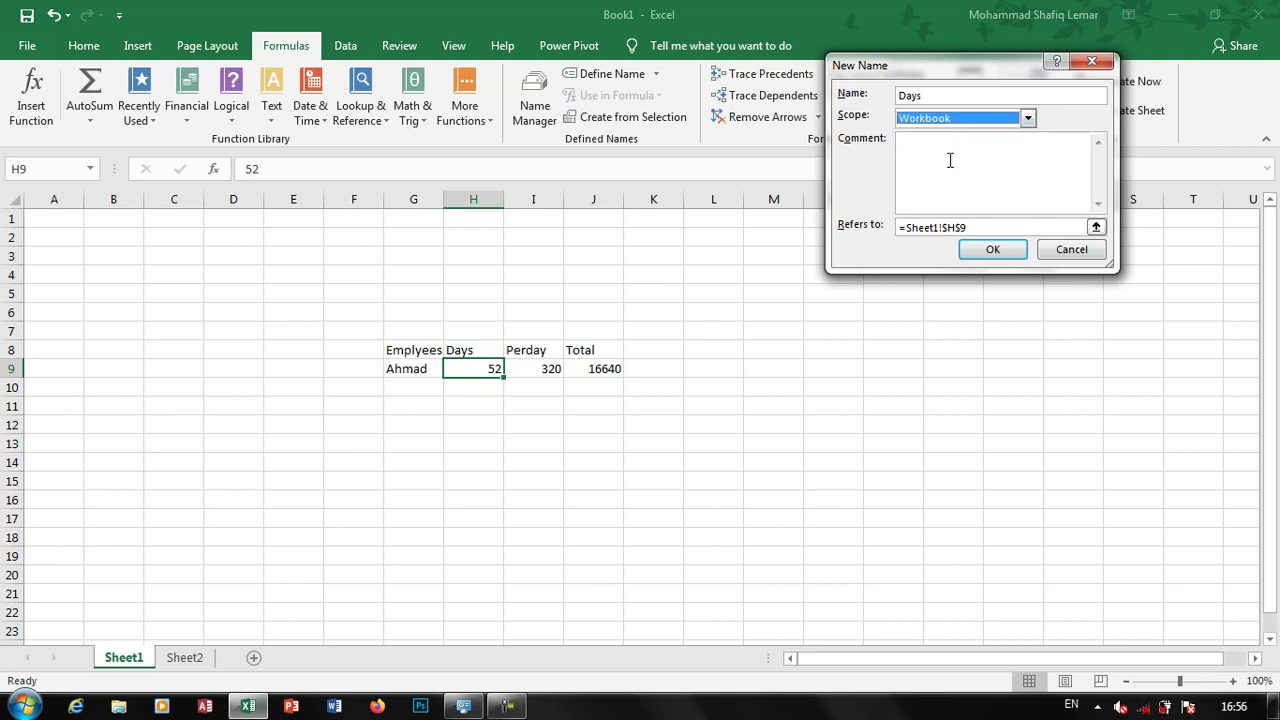
{"action": "left_click", "coordinate": [950, 160]}
{"action": "type", "text": "dfg dfg"}
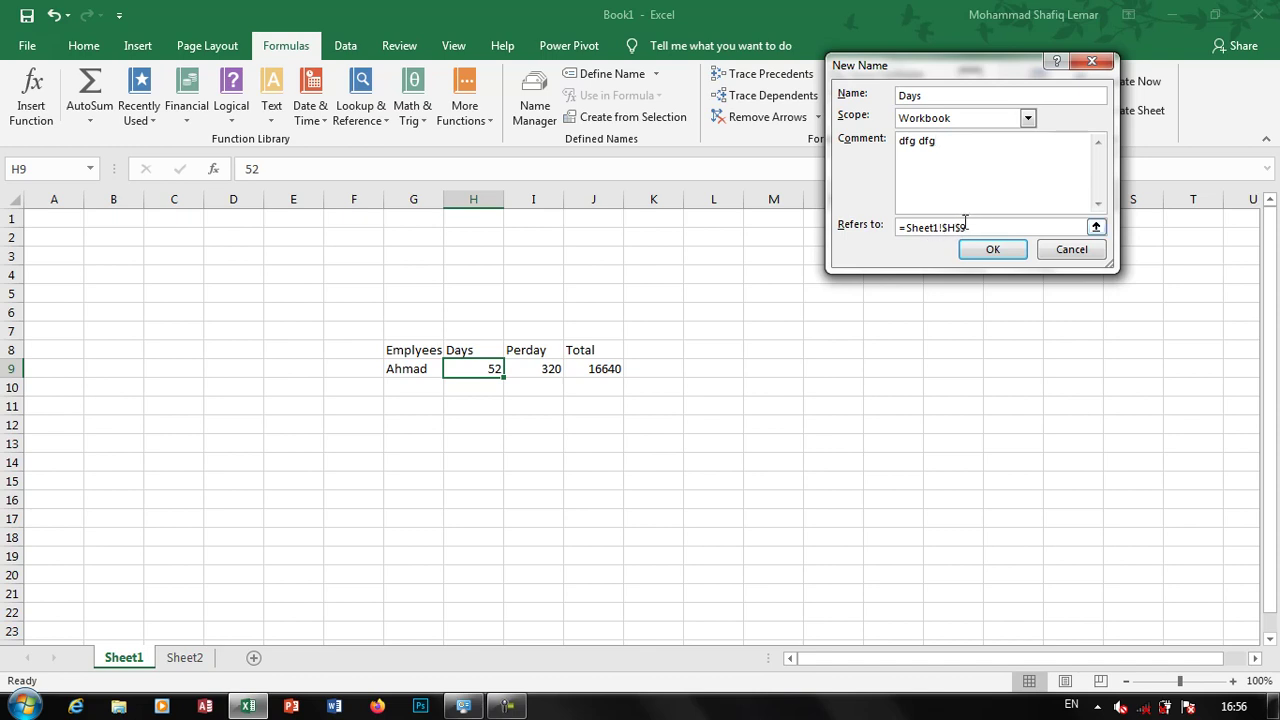
{"action": "left_click", "coordinate": [992, 249]}
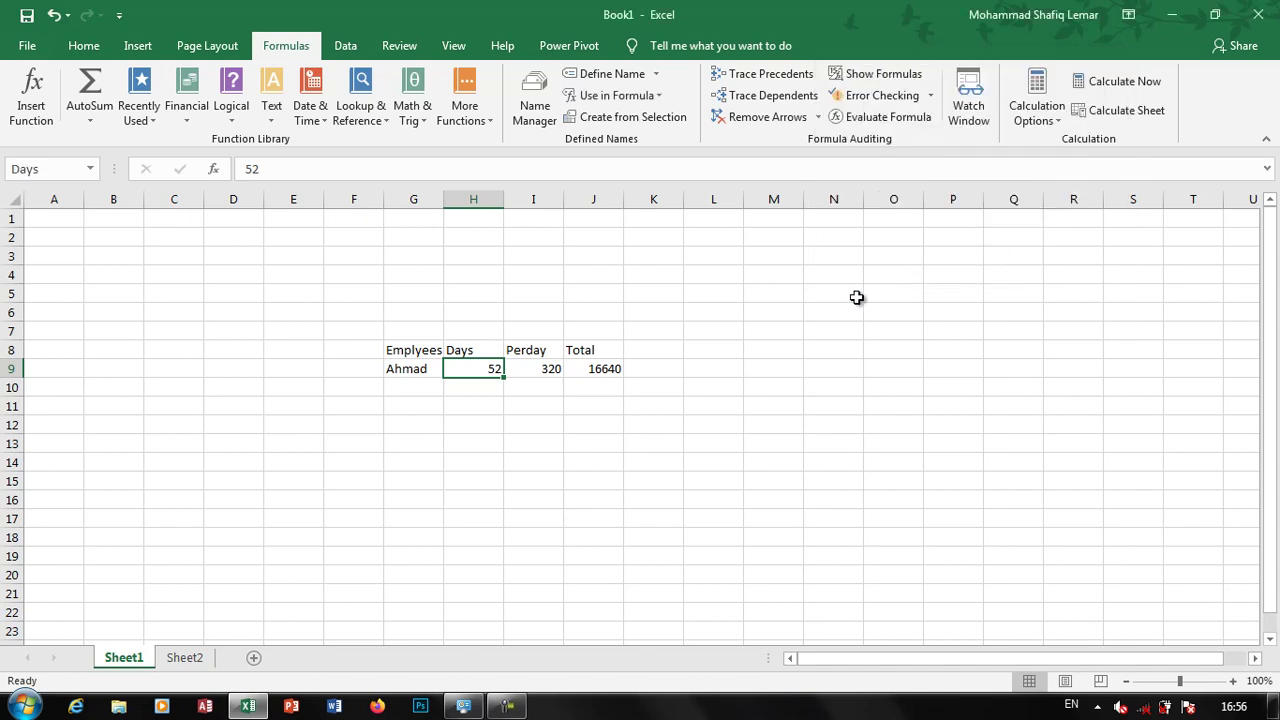
- Name cell I9 'Perday', accepting the suggested name
{"action": "left_click", "coordinate": [533, 368]}
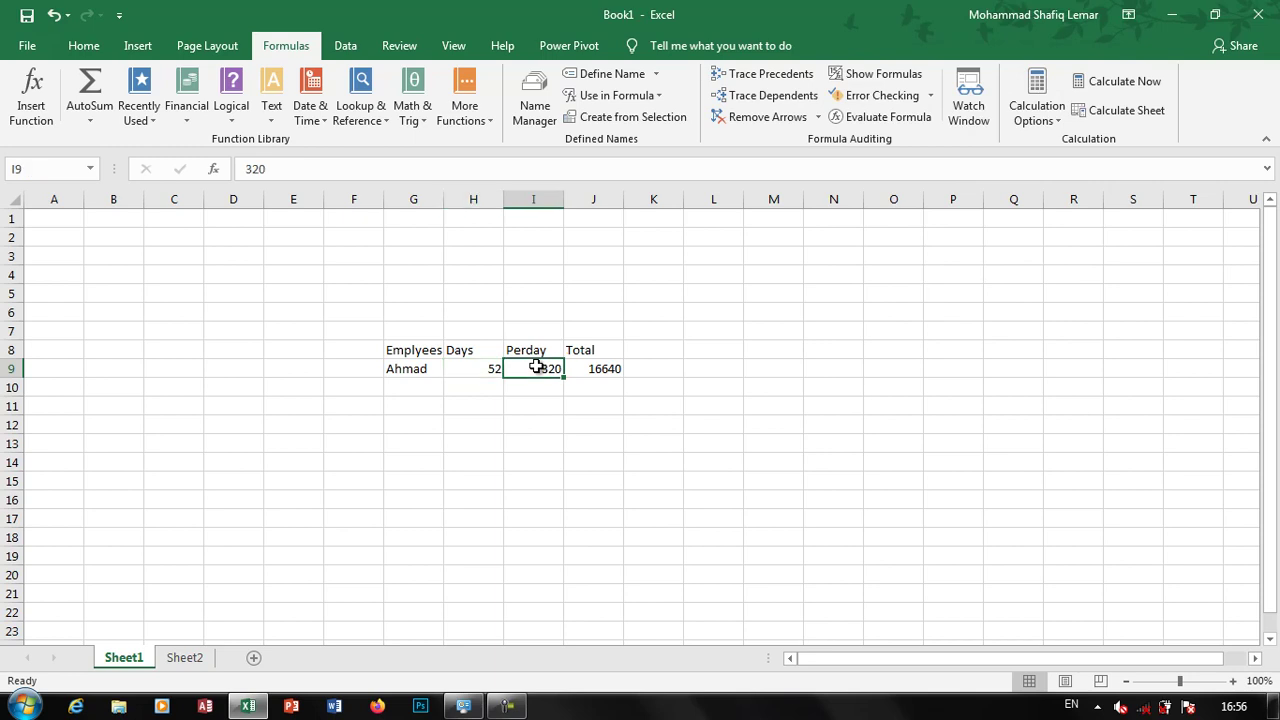
{"action": "left_click", "coordinate": [605, 80]}
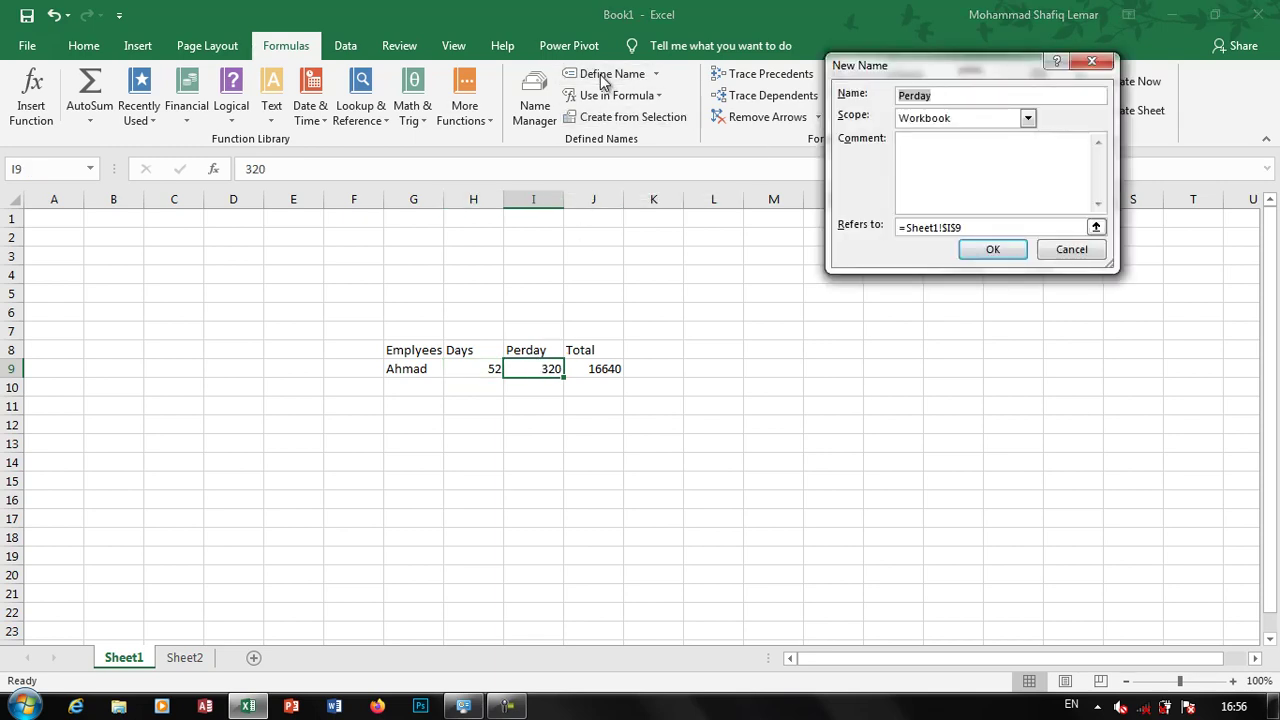
{"action": "left_click", "coordinate": [1002, 250]}
{"action": "left_click", "coordinate": [703, 432]}
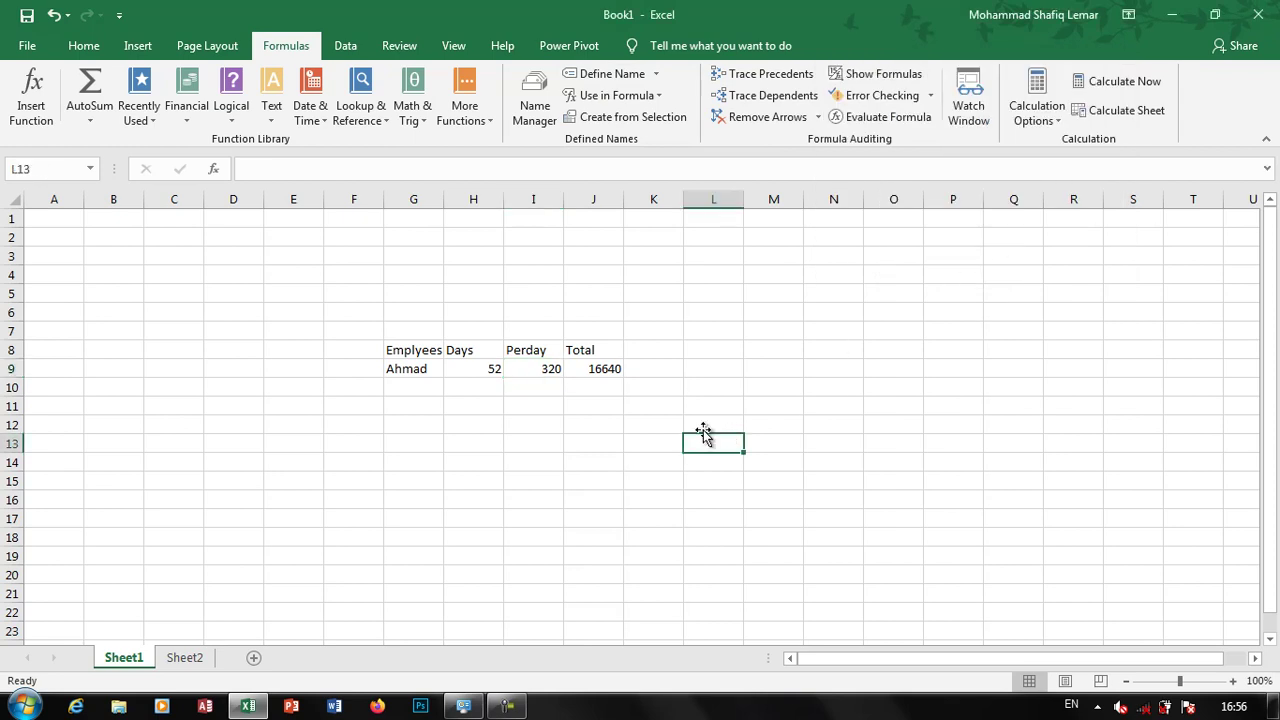
{"action": "left_click", "coordinate": [611, 370]}
- Replace J9's formula with =Days*Perday using the defined names, still returning 16640
{"action": "key", "text": "Delete"}
{"action": "left_click", "coordinate": [632, 407]}
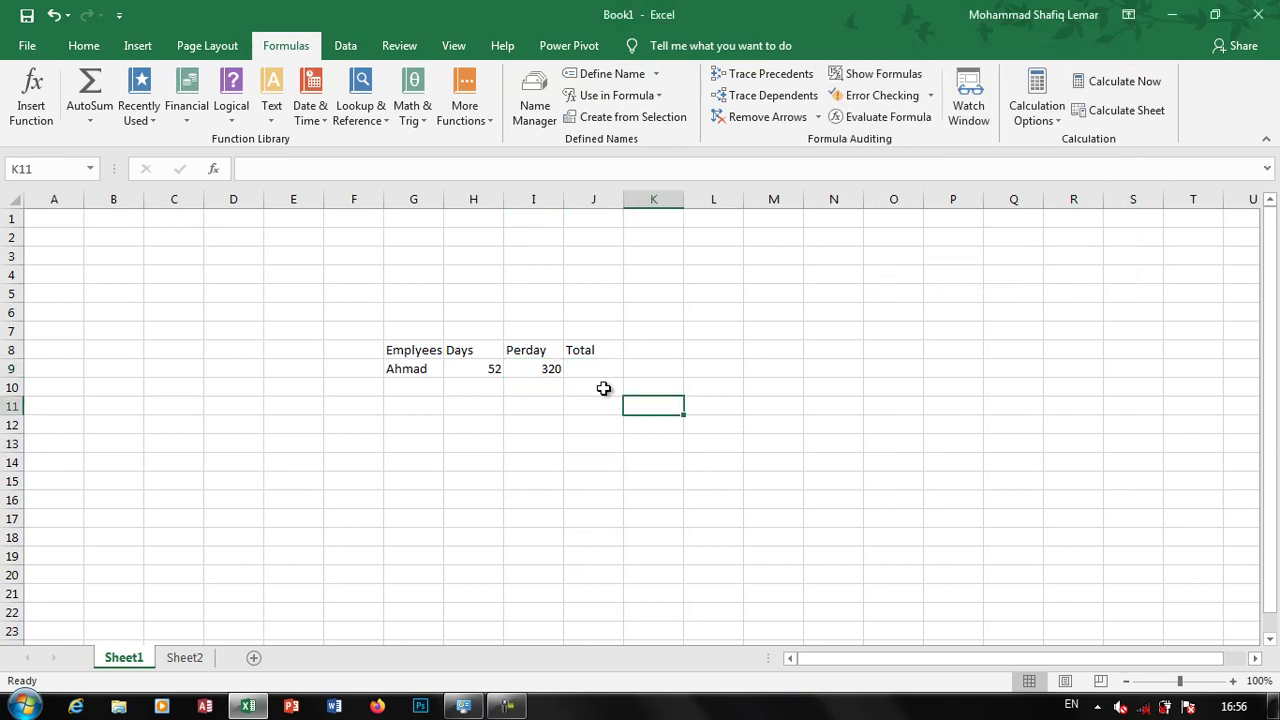
{"action": "left_click", "coordinate": [595, 373]}
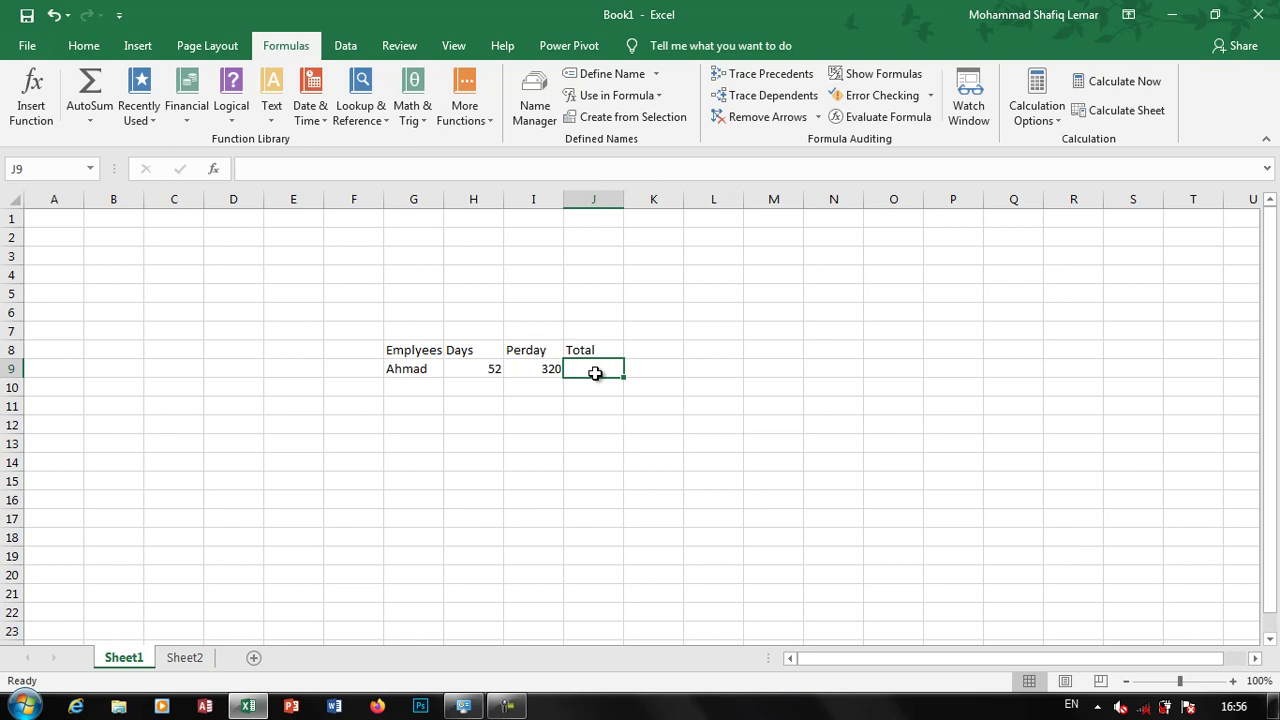
{"action": "type", "text": "=d"}
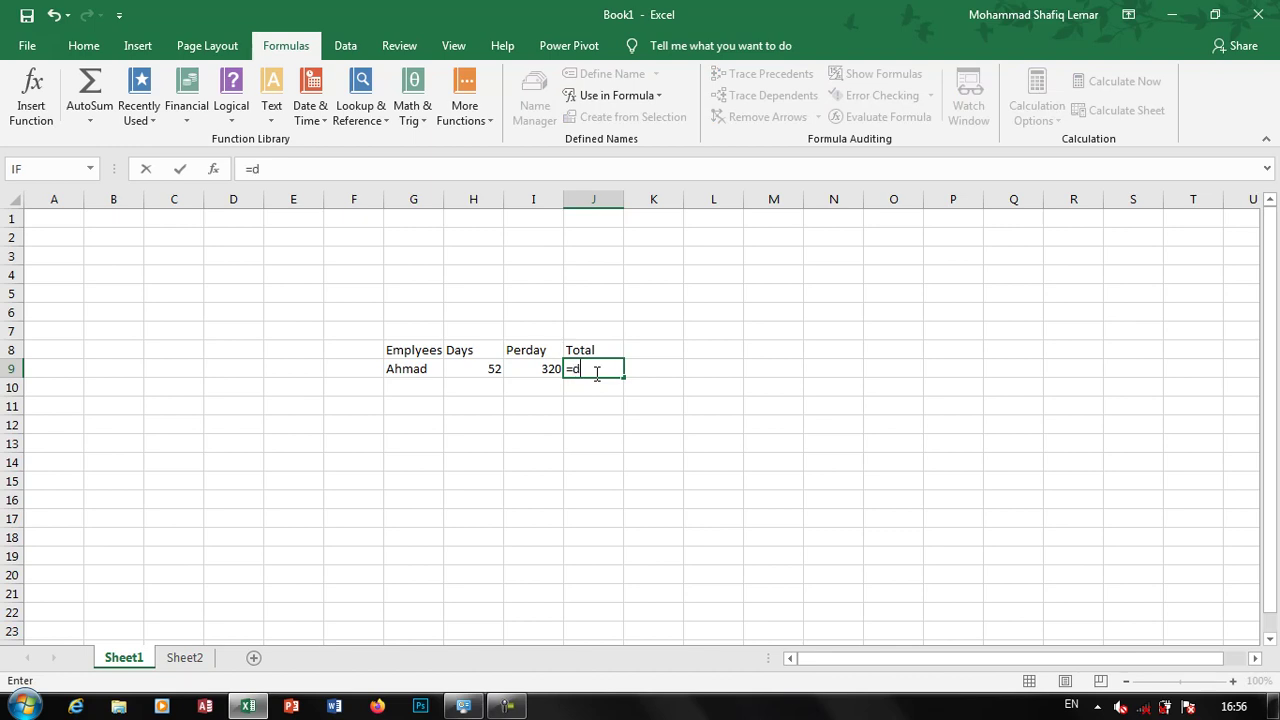
{"action": "type", "text": "ay"}
{"action": "key", "text": "Down"}
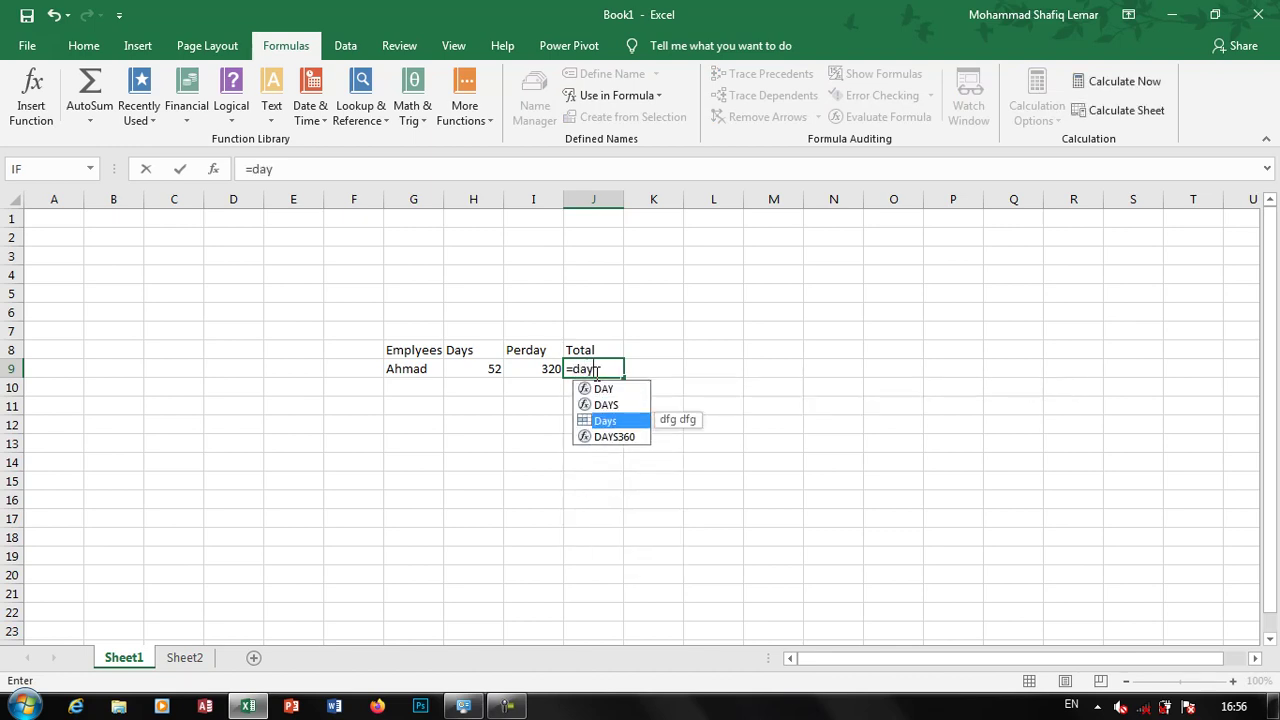
{"action": "type", "text": "s"}
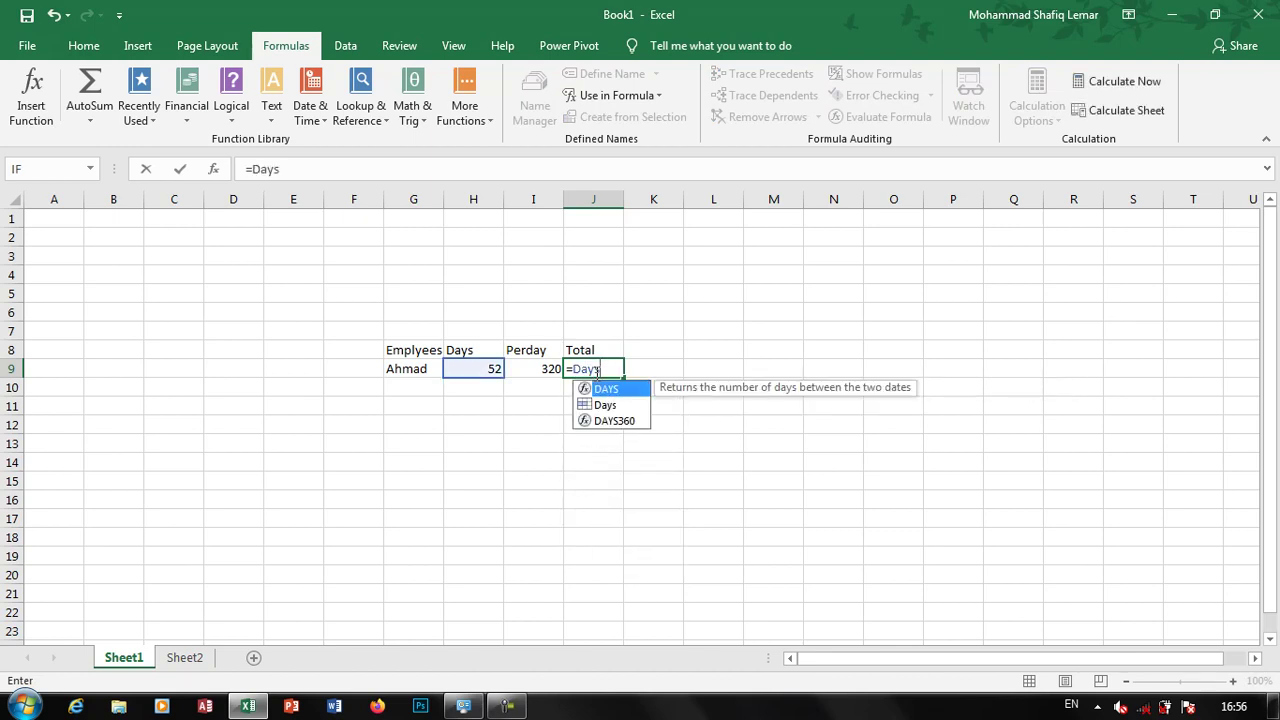
{"action": "type", "text": "*"}
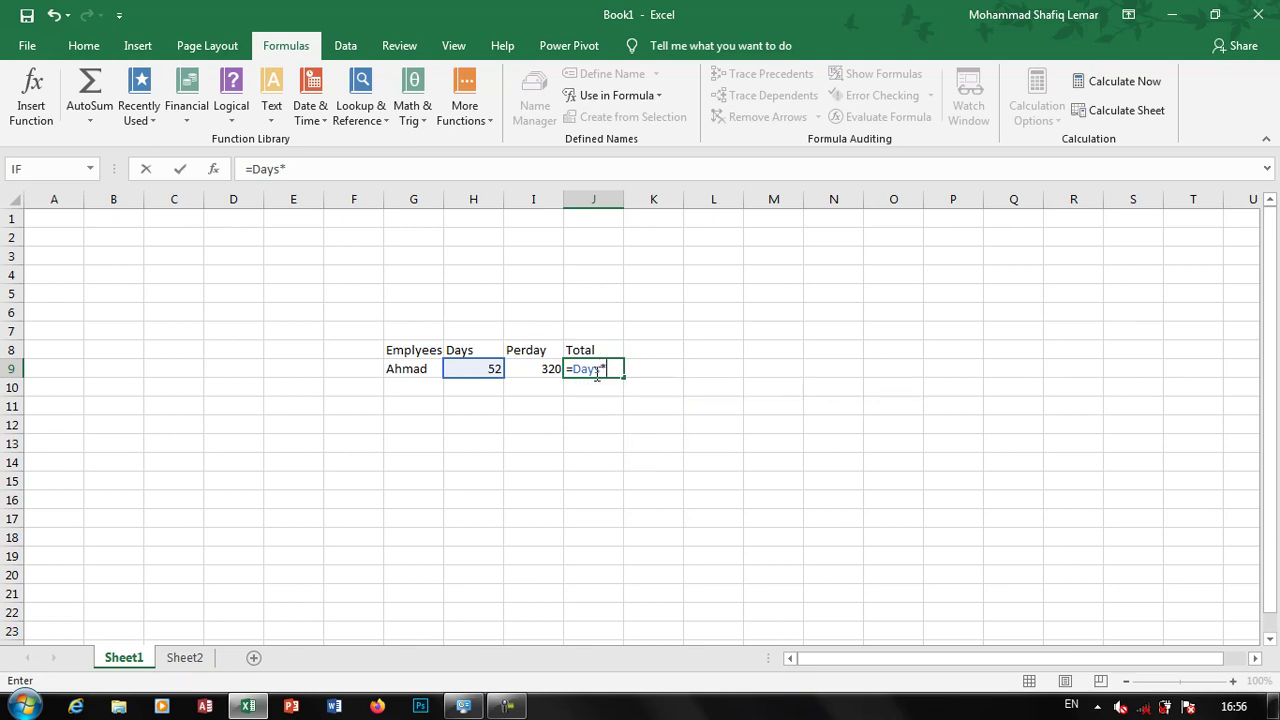
{"action": "type", "text": "Perd"}
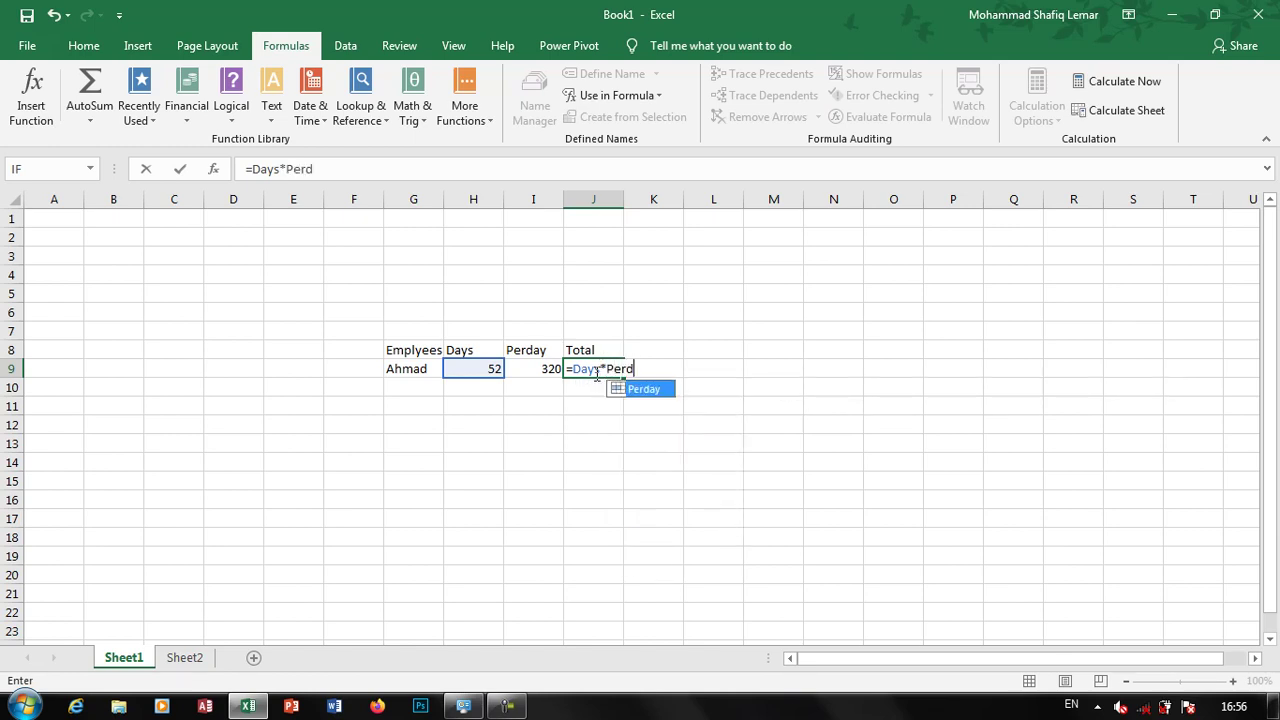
{"action": "type", "text": "ay"}
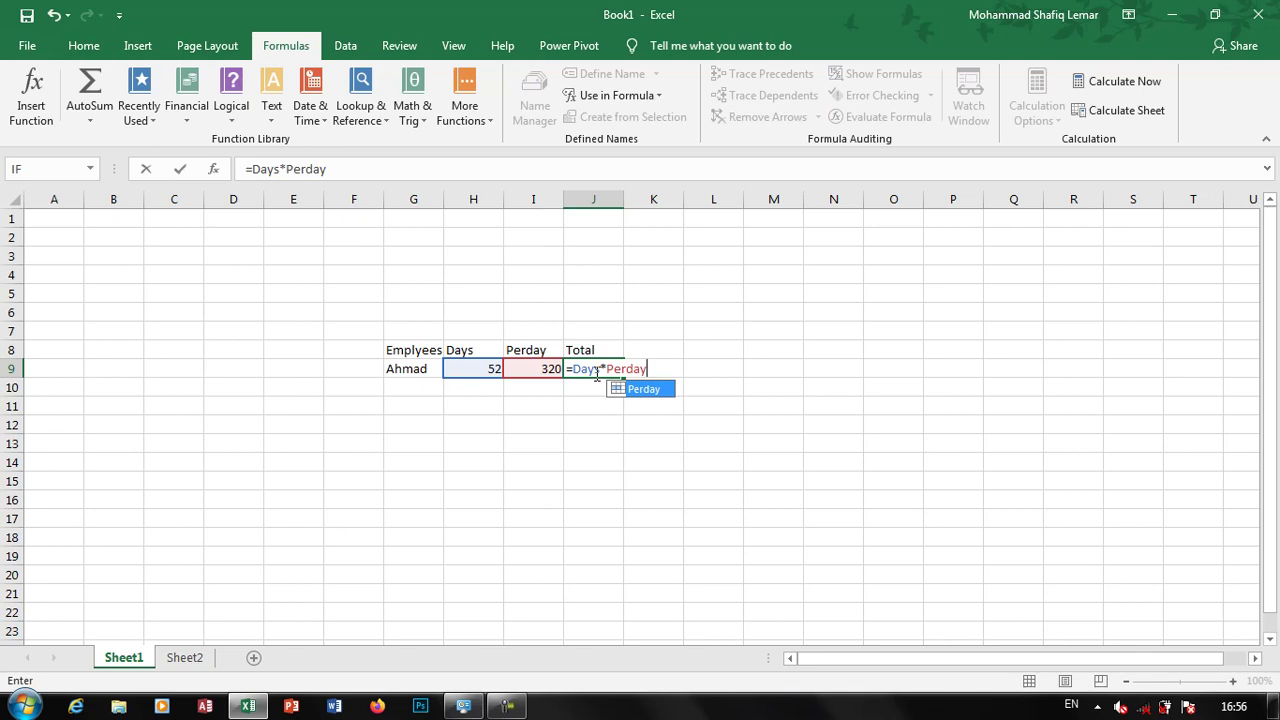
{"action": "key", "text": "Return"}
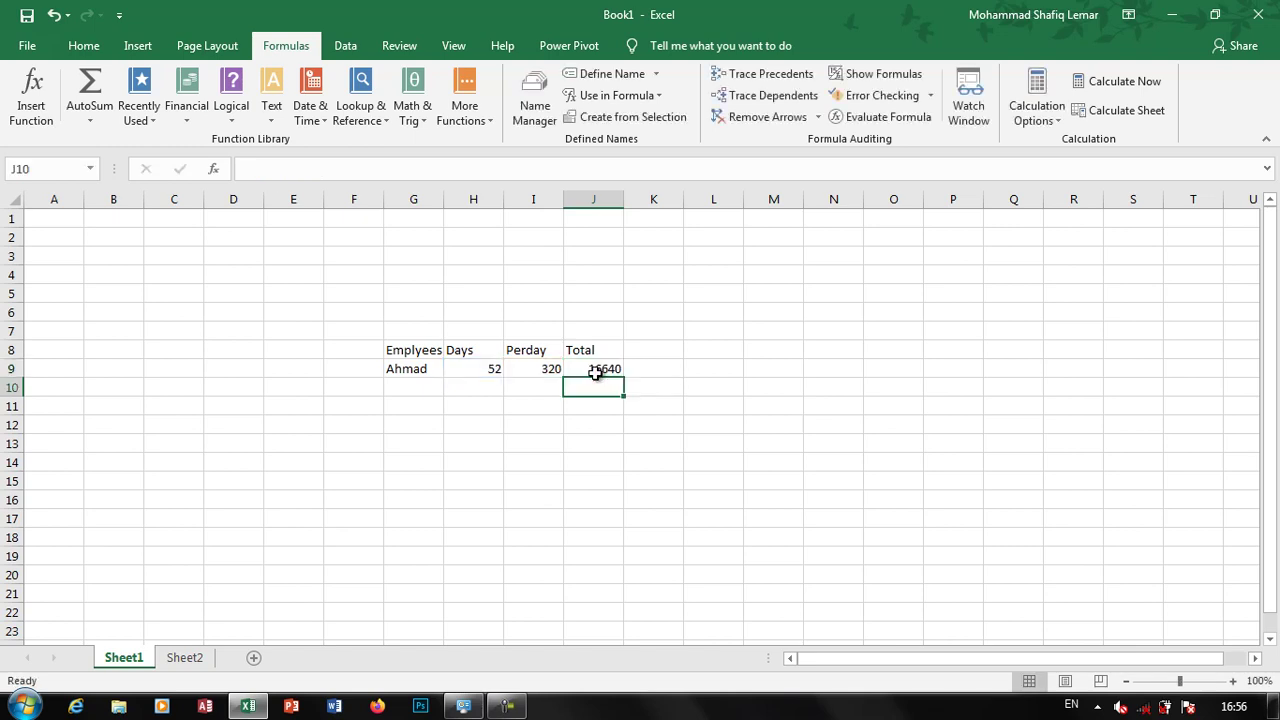
{"action": "left_click", "coordinate": [596, 372]}
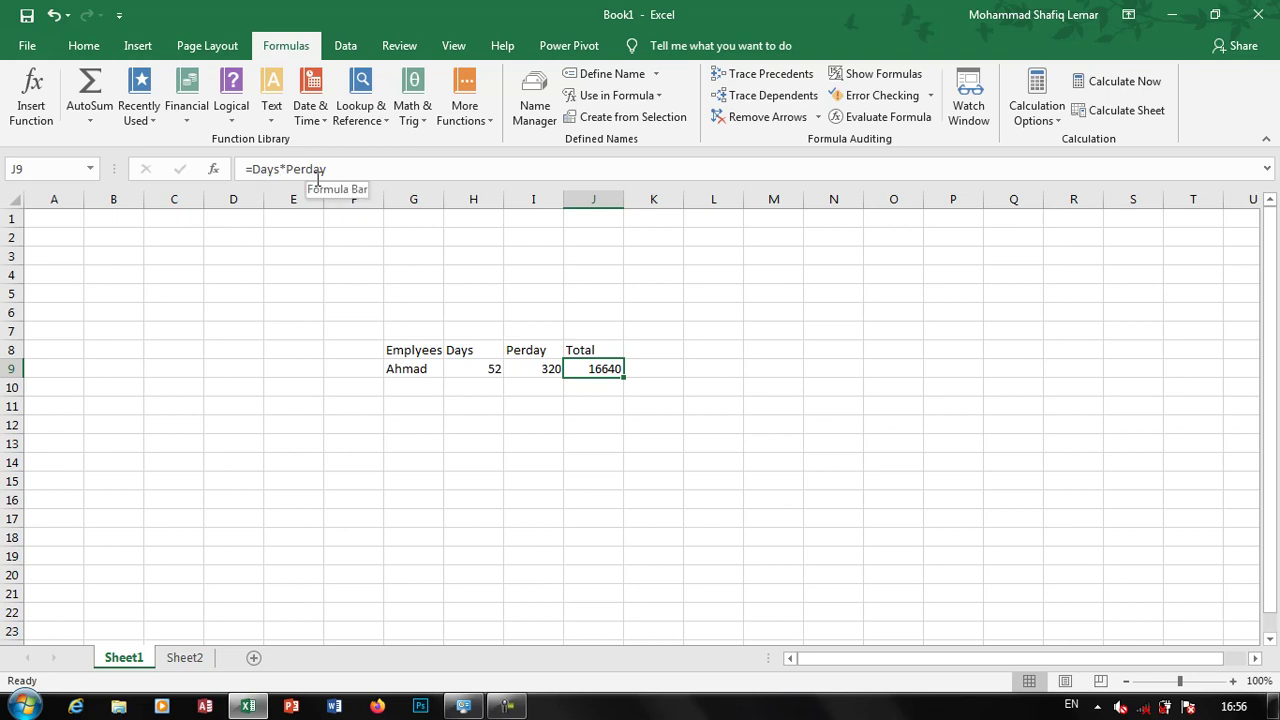
- On Sheet2, delete the old I8 result and add a 'Total salary' heading in M8
{"action": "left_click", "coordinate": [190, 658]}
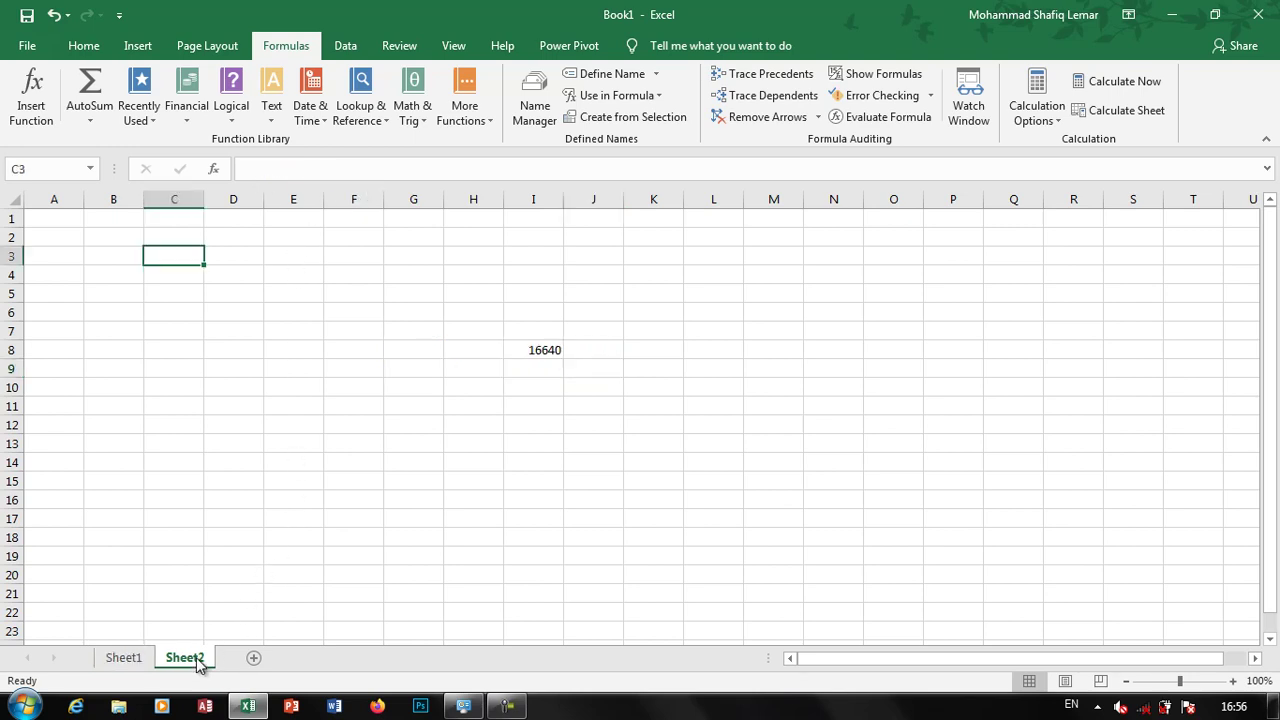
{"action": "left_click", "coordinate": [543, 357]}
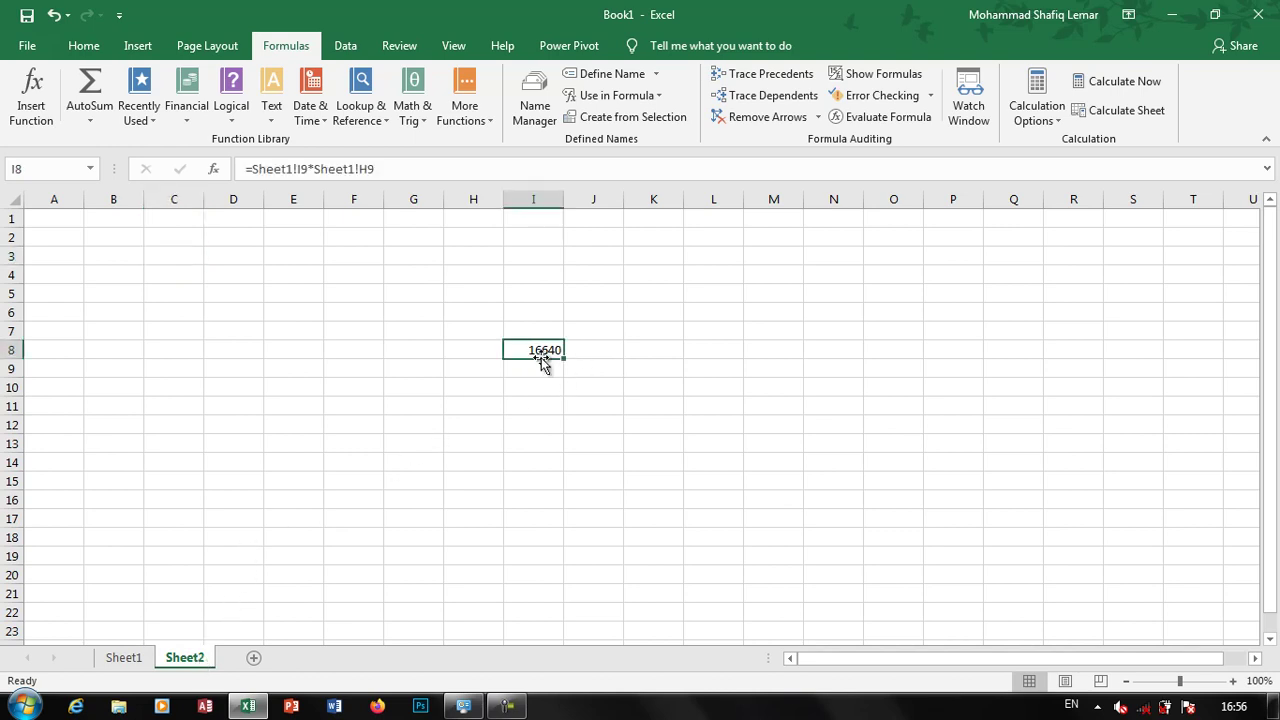
{"action": "key", "text": "Delete"}
{"action": "left_click", "coordinate": [893, 346]}
{"action": "left_click", "coordinate": [793, 346]}
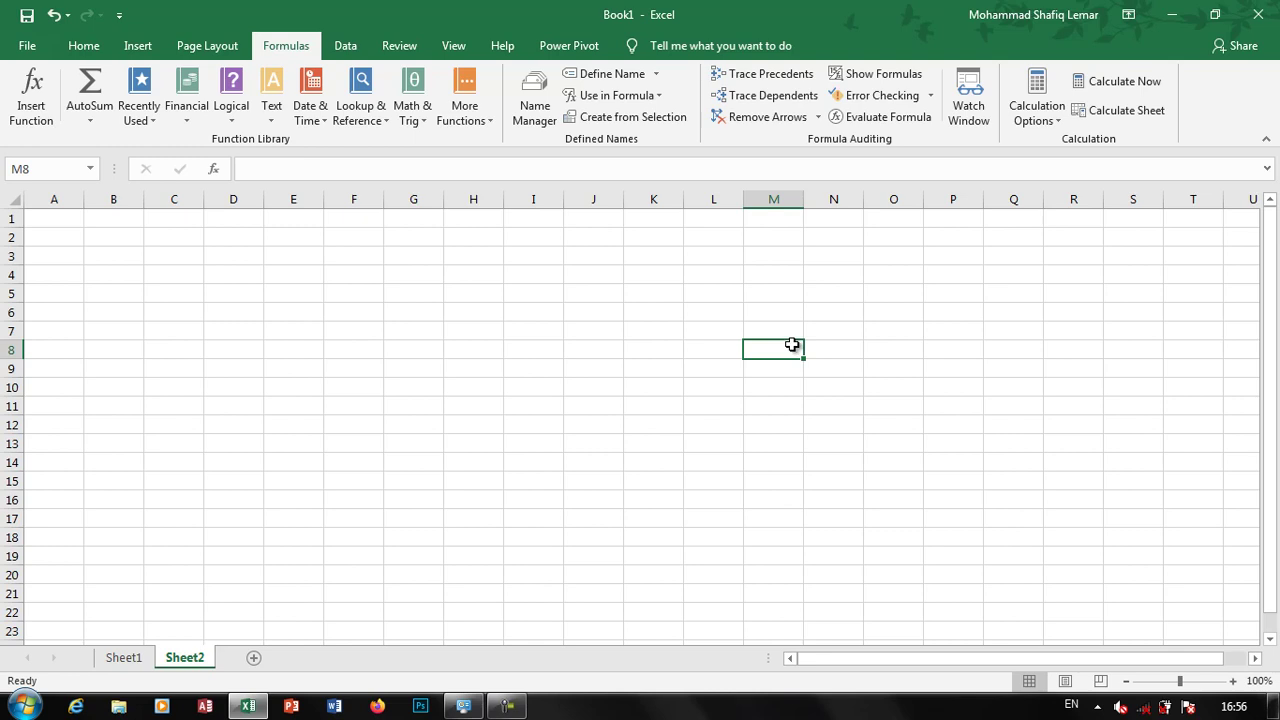
{"action": "type", "text": "="}
{"action": "key", "text": "BackSpace"}
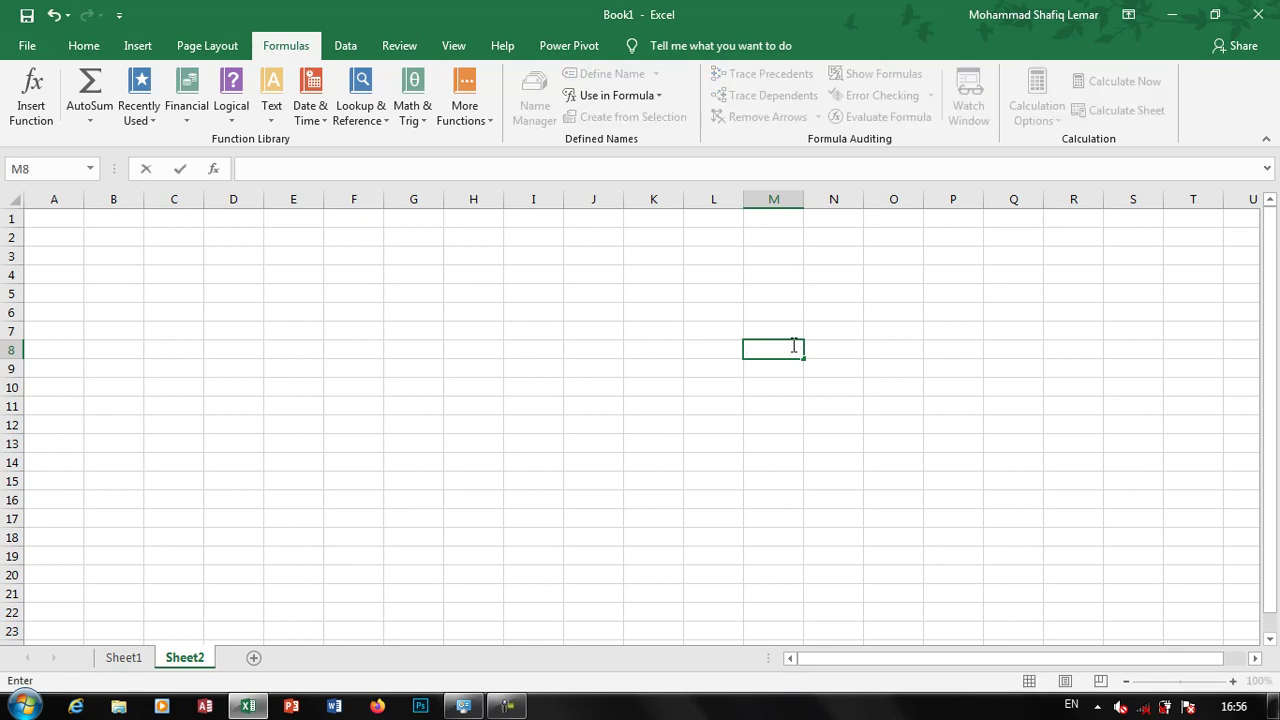
{"action": "type", "text": "Total"}
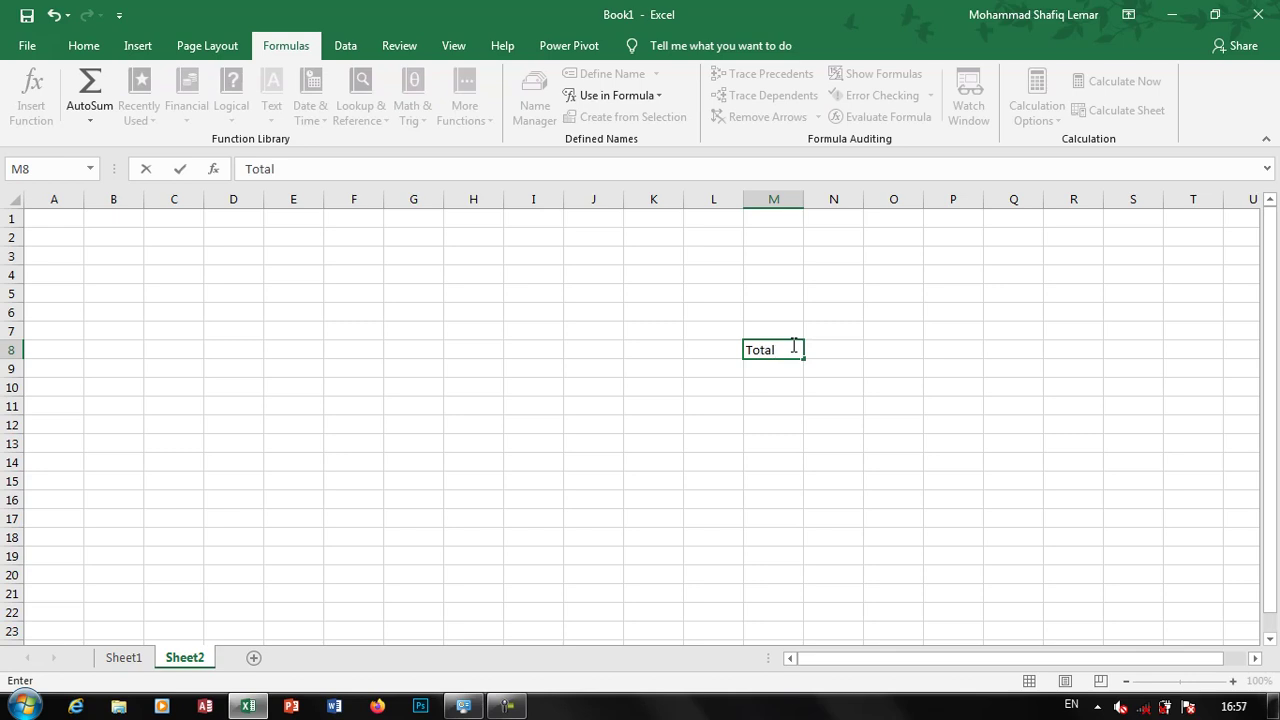
{"action": "type", "text": " salary"}
{"action": "key", "text": "Return"}
- Enter =Days*Perday in M9 from the defined names, giving 16640
{"action": "type", "text": "=d"}
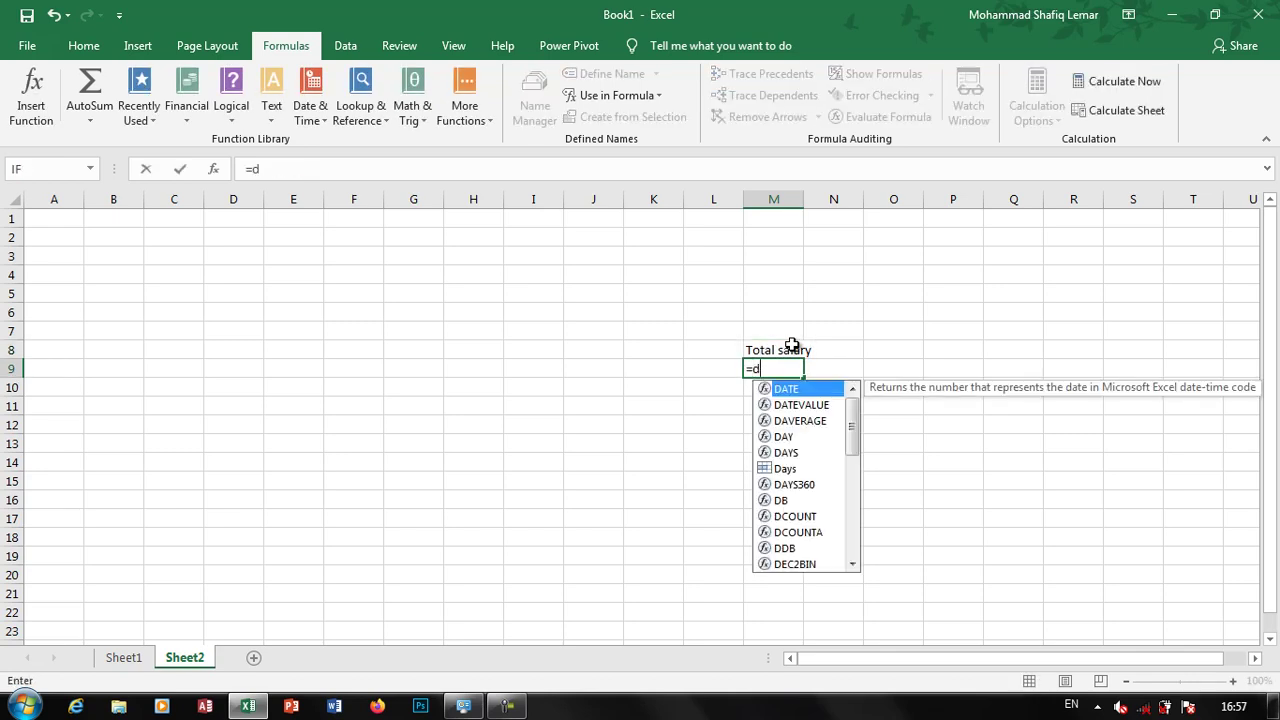
{"action": "type", "text": "ays"}
{"action": "key", "text": "Down"}
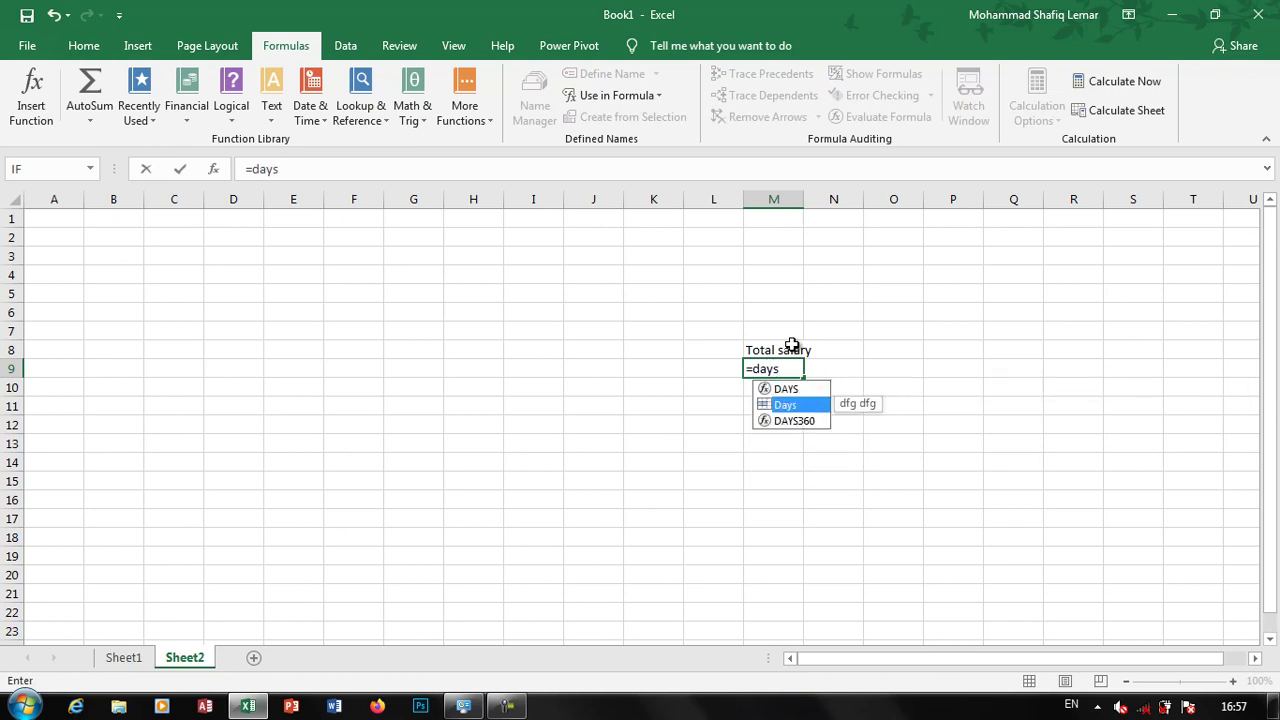
{"action": "key", "text": "Tab"}
{"action": "type", "text": "*P"}
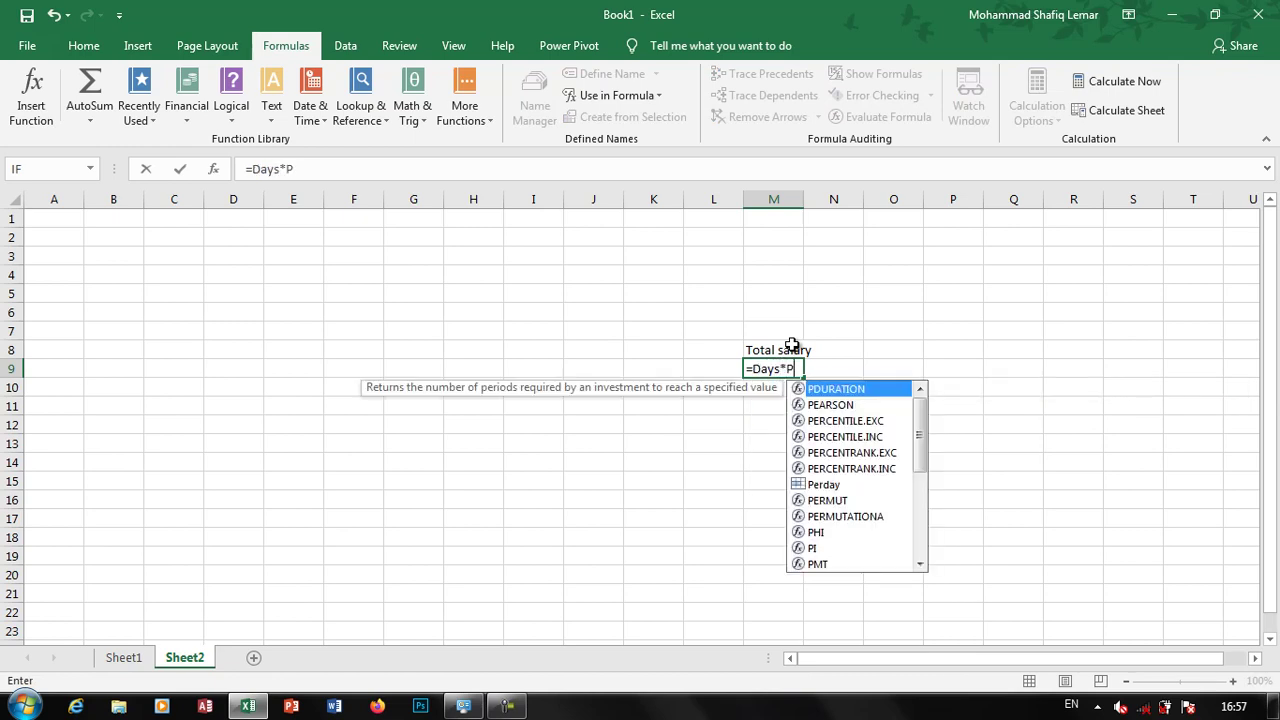
{"action": "type", "text": "ersa"}
{"action": "key", "text": "BackSpace"}
{"action": "key", "text": "BackSpace"}
{"action": "type", "text": "d"}
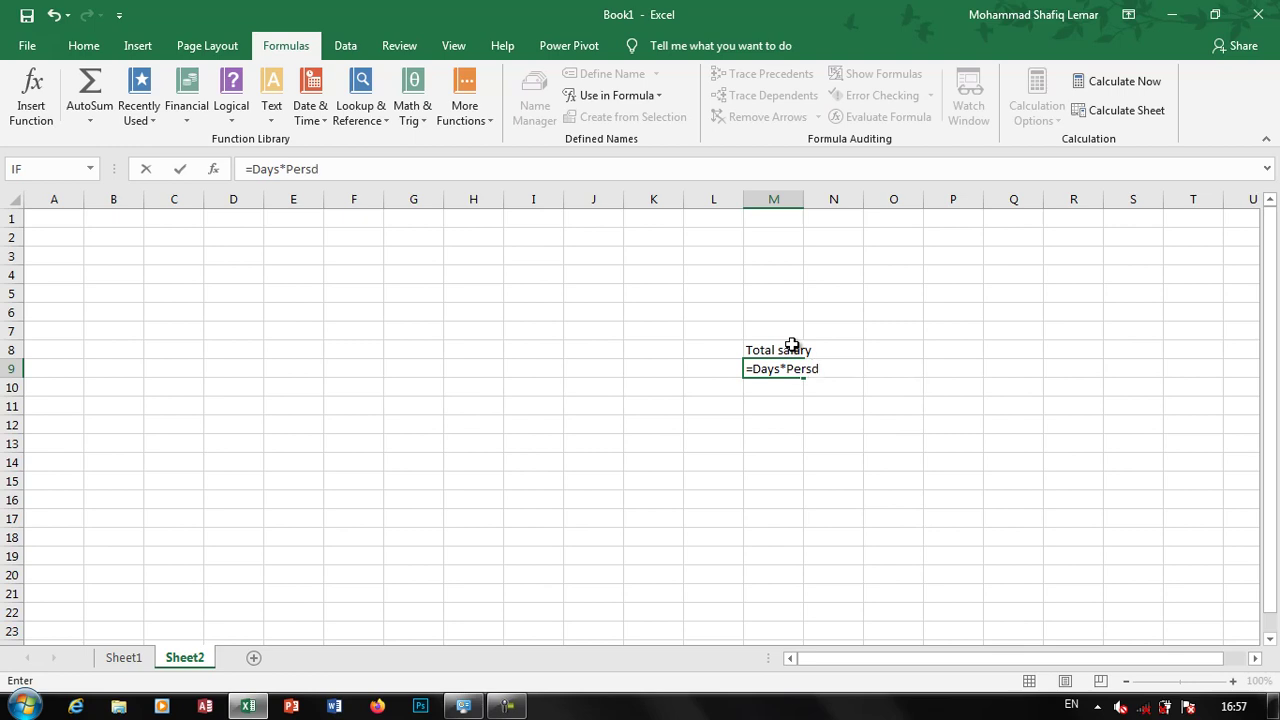
{"action": "type", "text": "ay"}
{"action": "key", "text": "Return"}
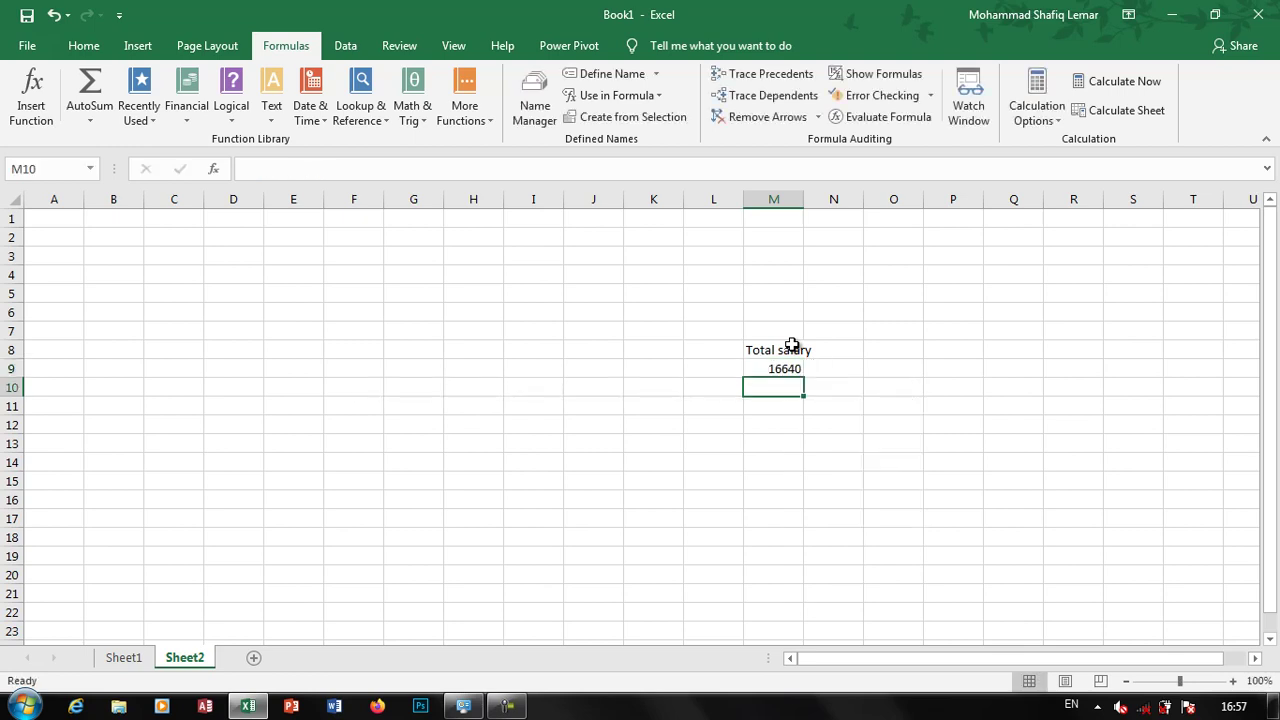
{"action": "key", "text": "Up"}
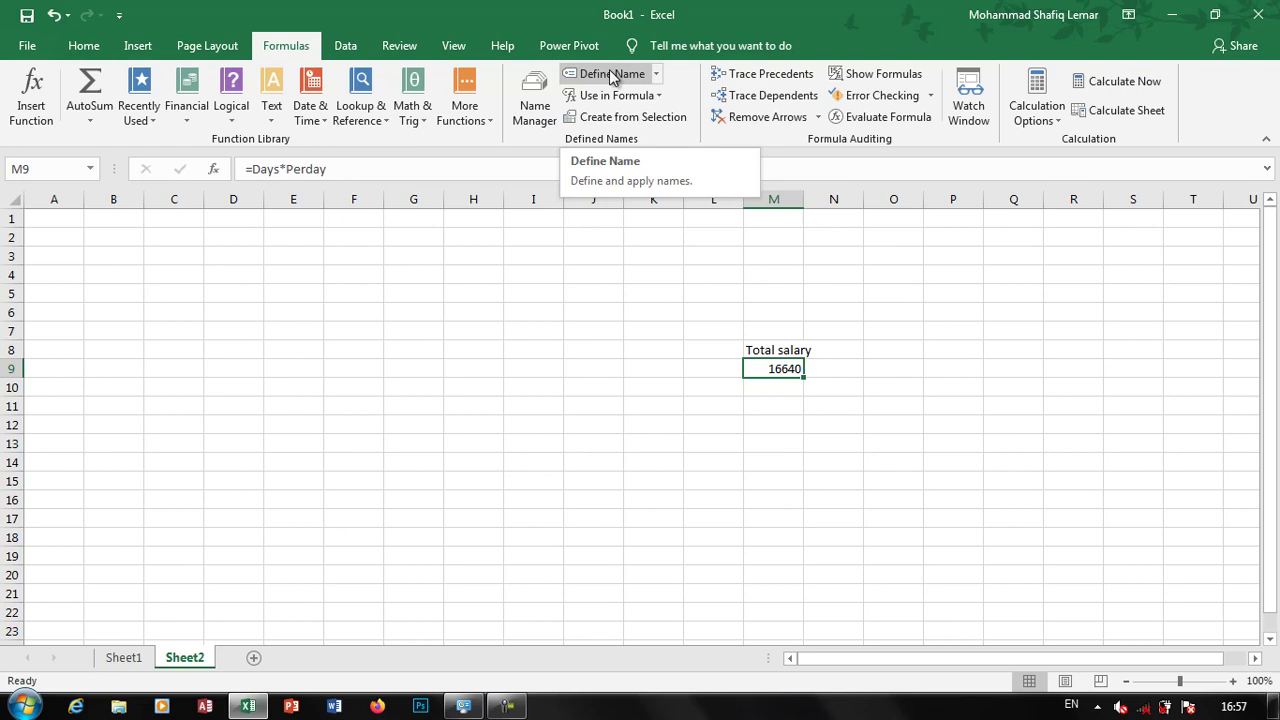
- Name the total salary cell M9 'Total_salary'
{"action": "left_click", "coordinate": [632, 312]}
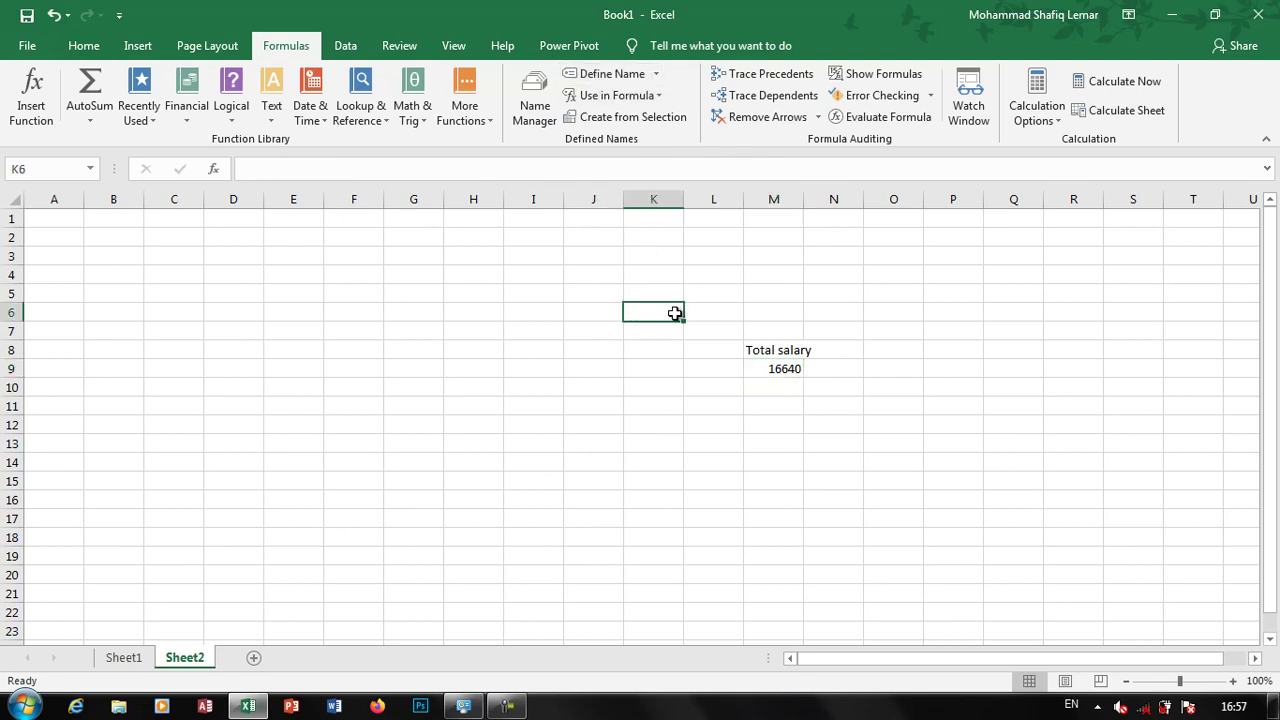
{"action": "left_click", "coordinate": [768, 369]}
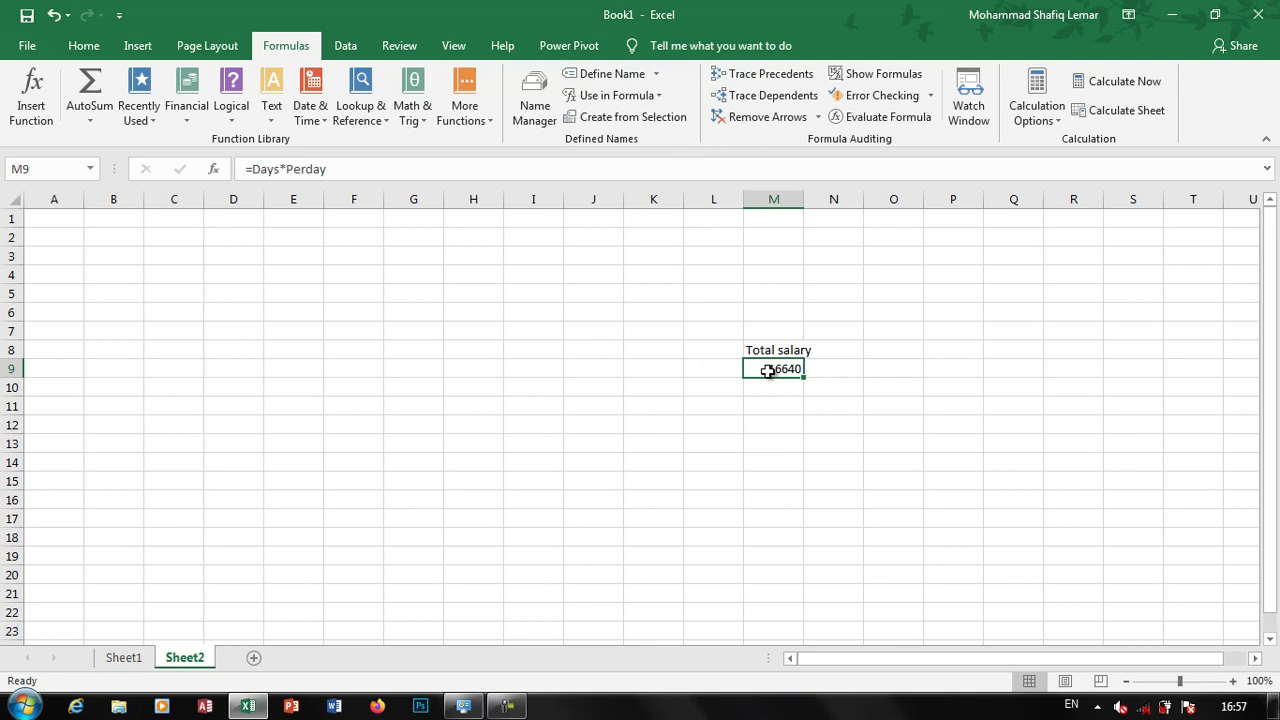
{"action": "left_click", "coordinate": [590, 73]}
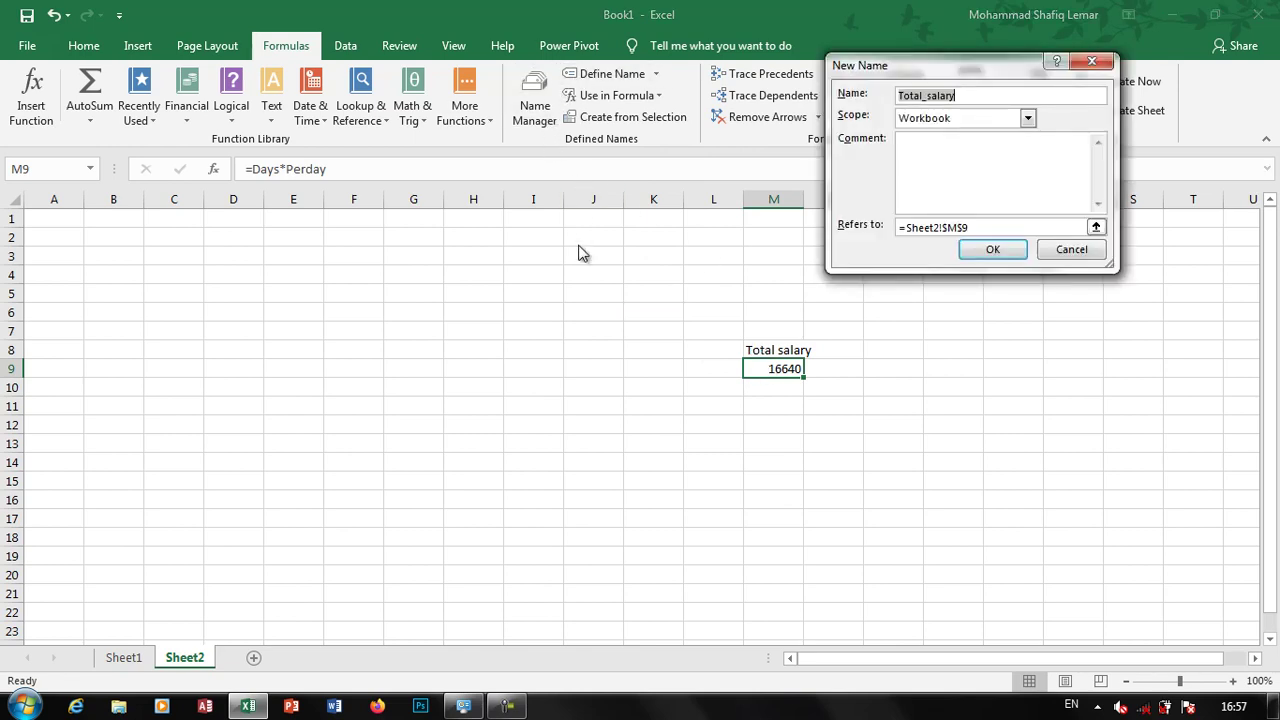
{"action": "key", "text": "Return"}
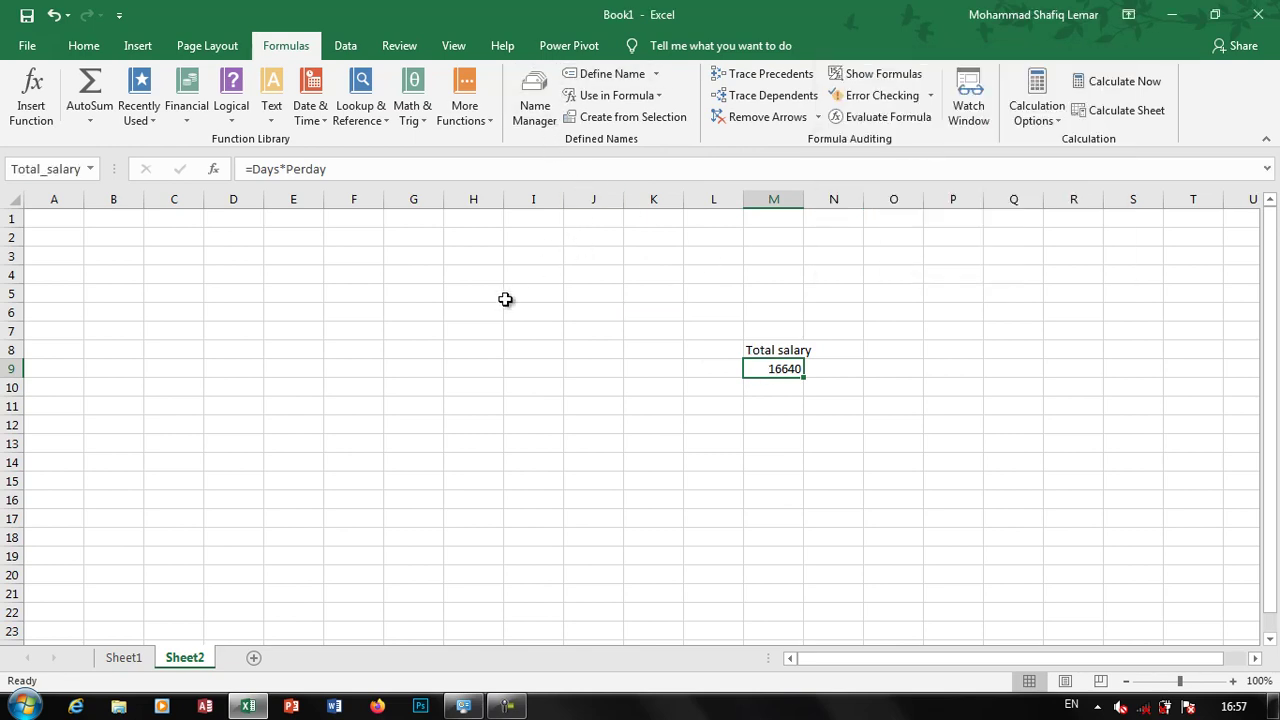
- Enter =Total_salary/2 in H5, inserting the name from Use in Formula, to get 8320
{"action": "left_click", "coordinate": [472, 299]}
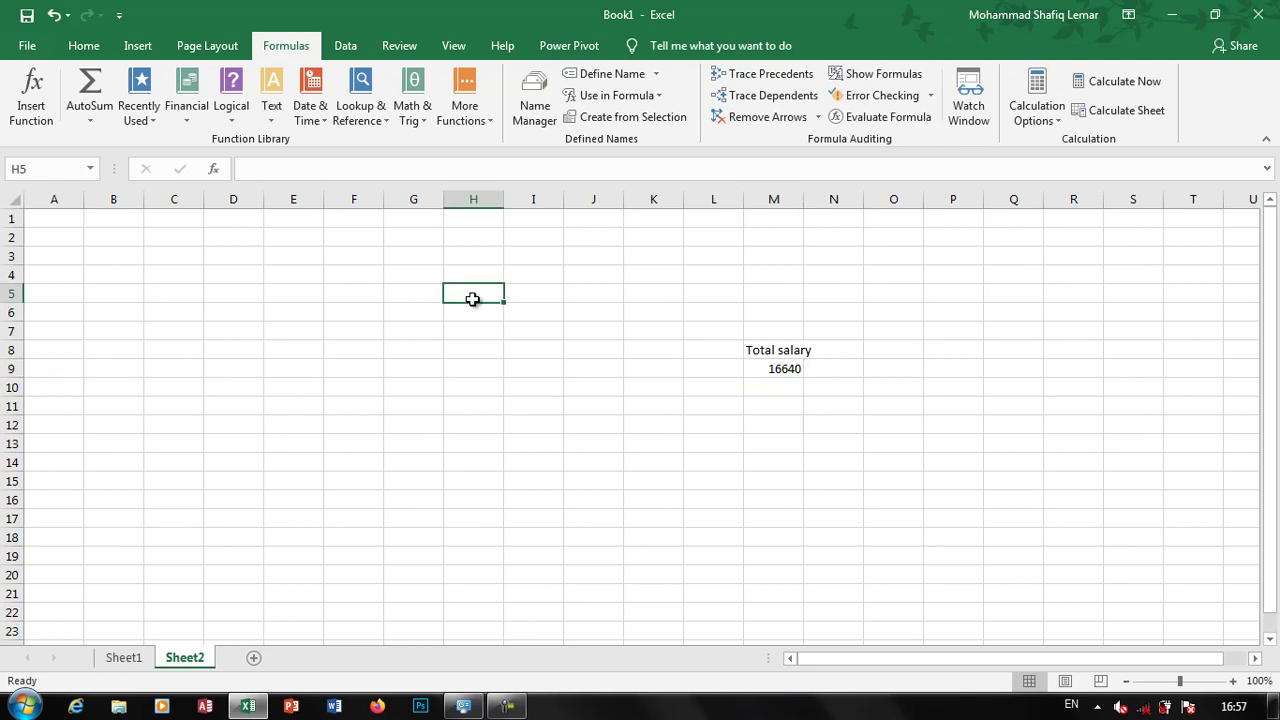
{"action": "type", "text": "="}
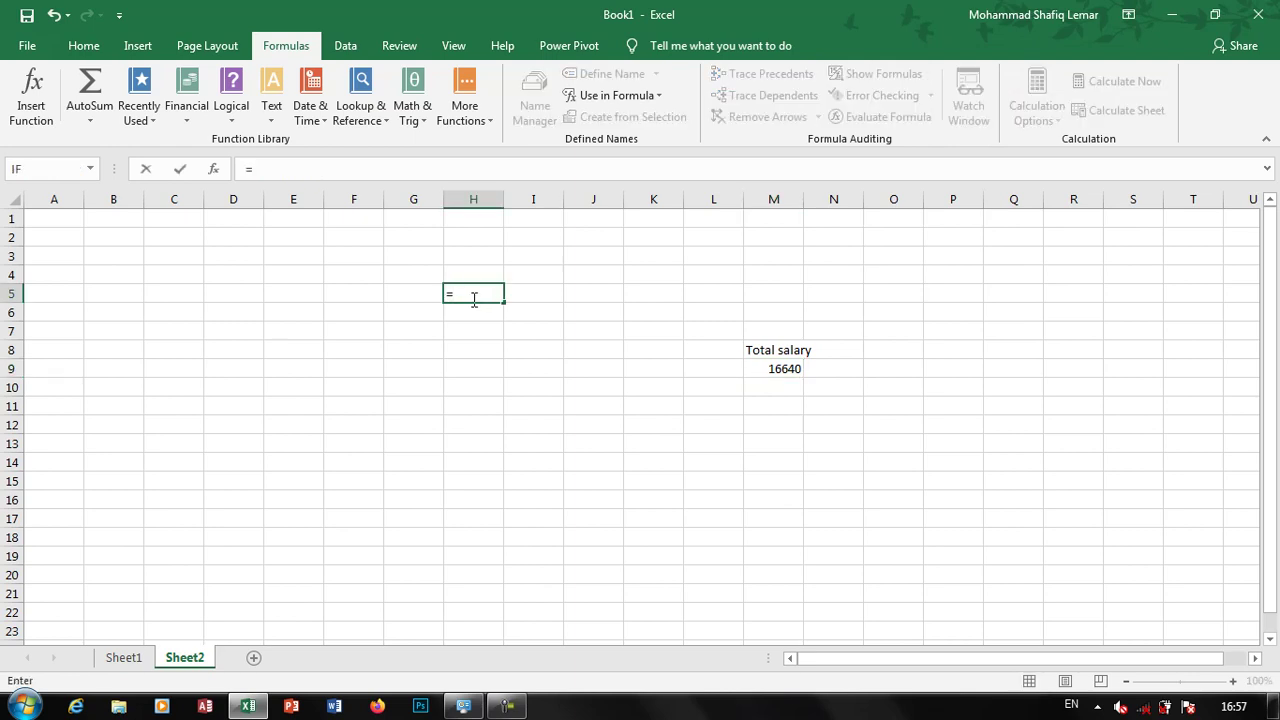
{"action": "left_click", "coordinate": [612, 95]}
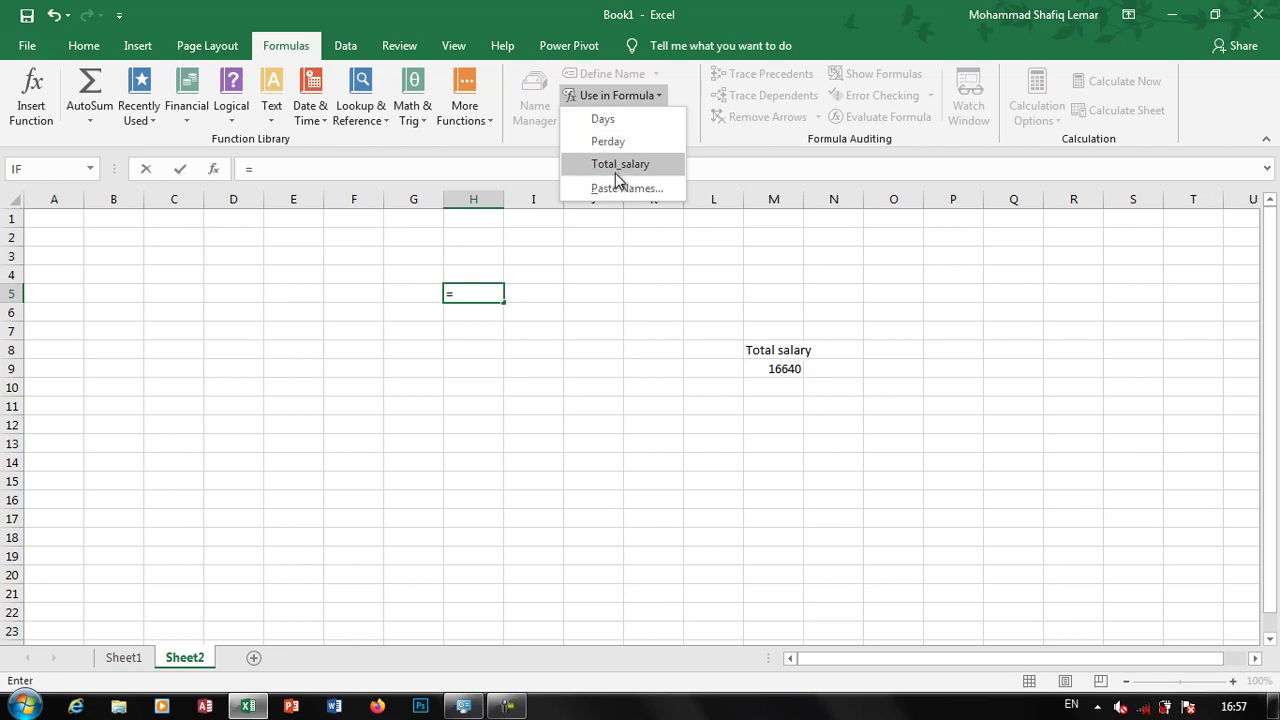
{"action": "left_click", "coordinate": [617, 166]}
{"action": "type", "text": "/2"}
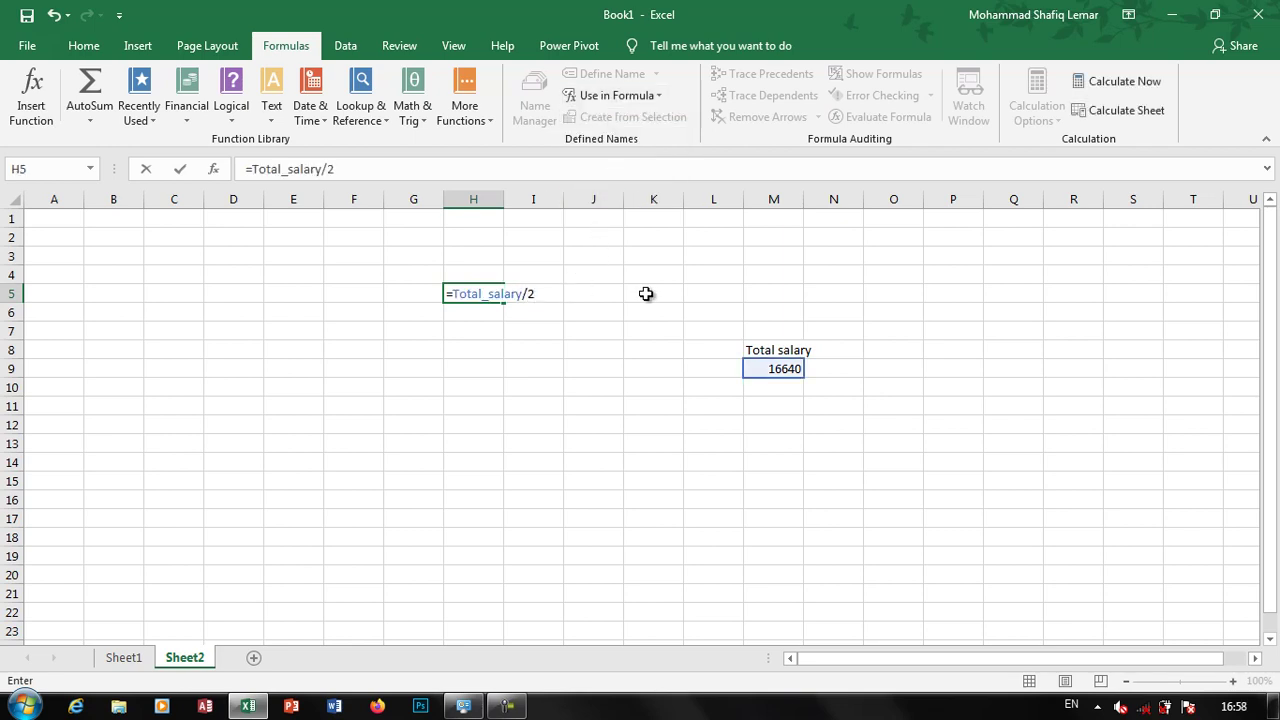
{"action": "key", "text": "Return"}
{"action": "left_click", "coordinate": [478, 296]}
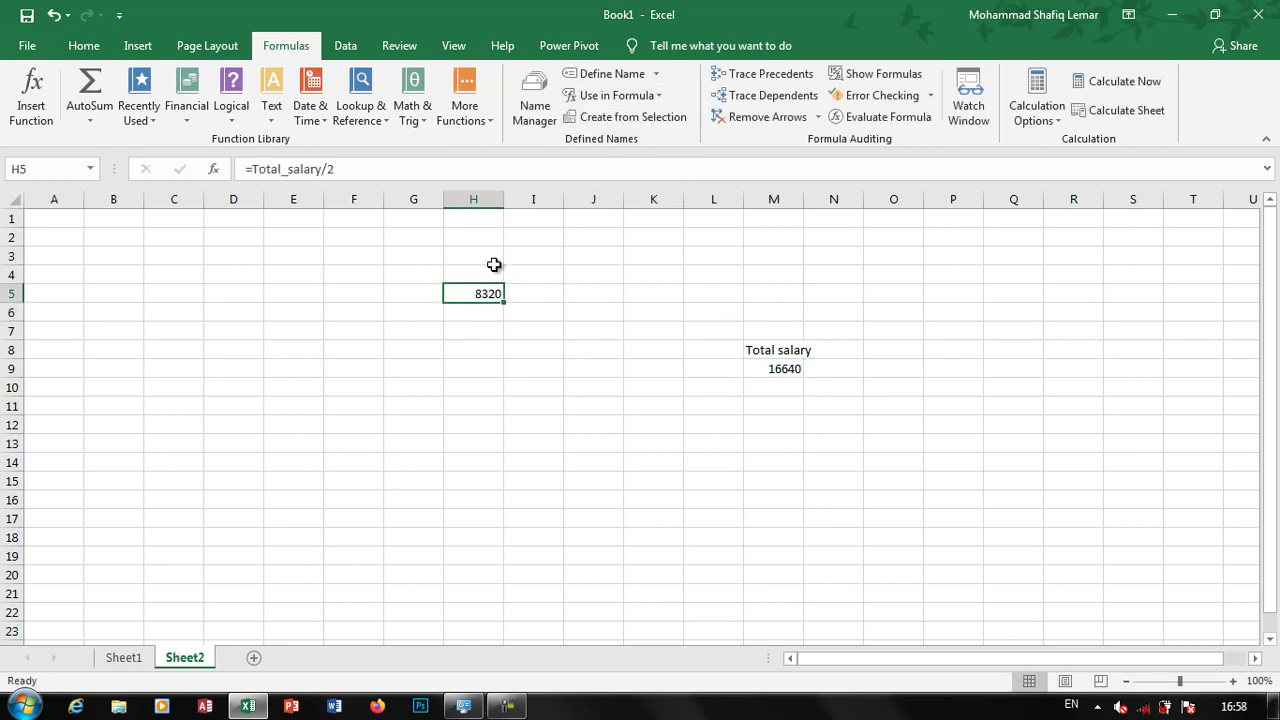
{"action": "left_click", "coordinate": [597, 95]}
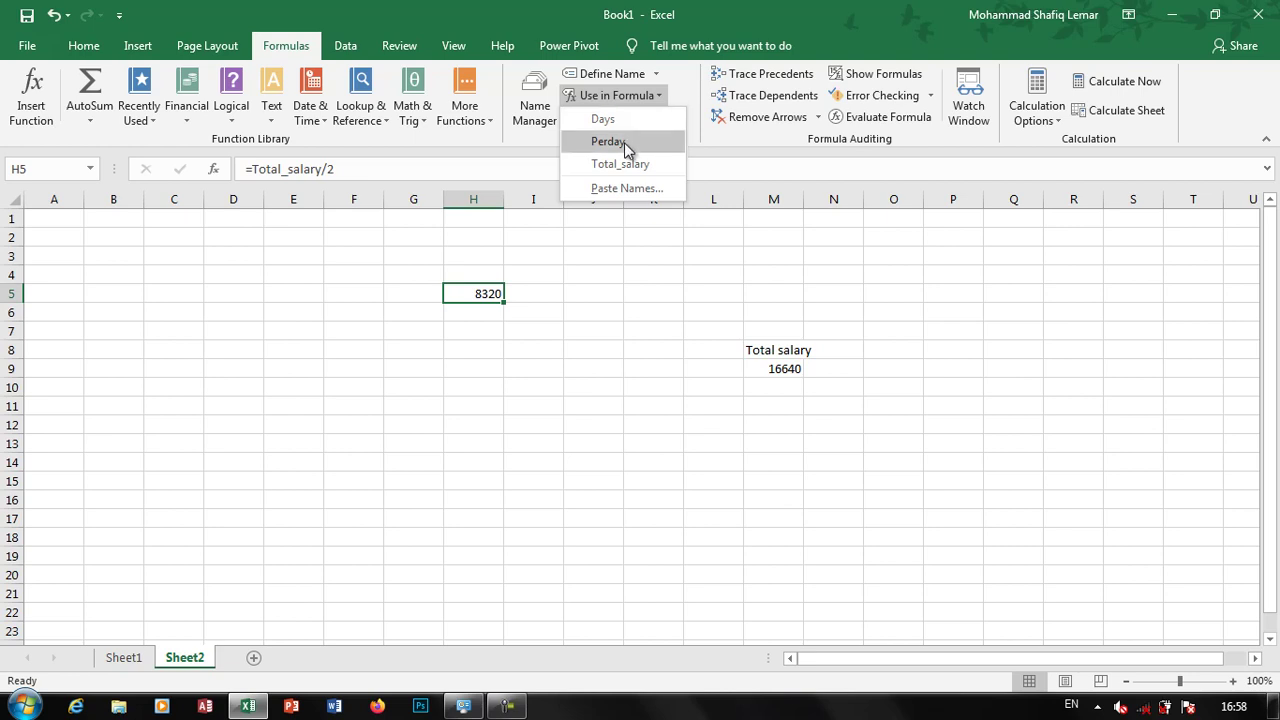
{"action": "left_click", "coordinate": [579, 299]}
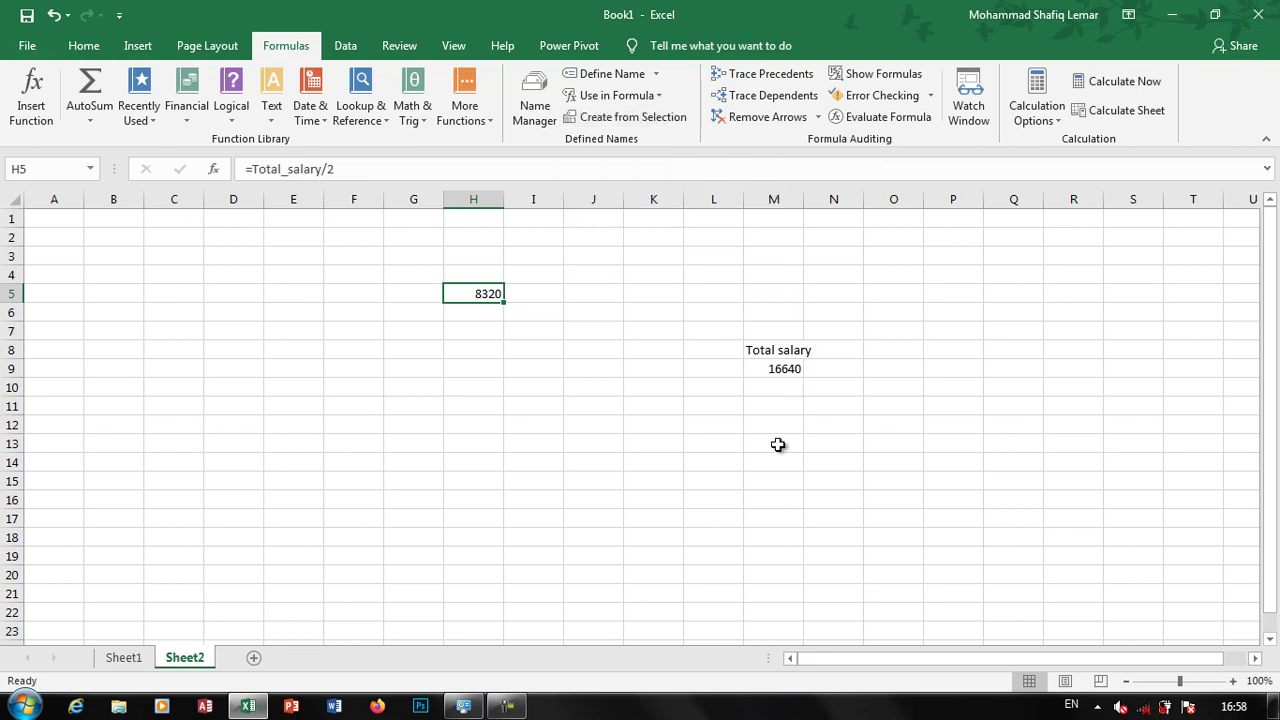
- Add the headings Months in D7 and Salary in E7
{"action": "left_click", "coordinate": [227, 368]}
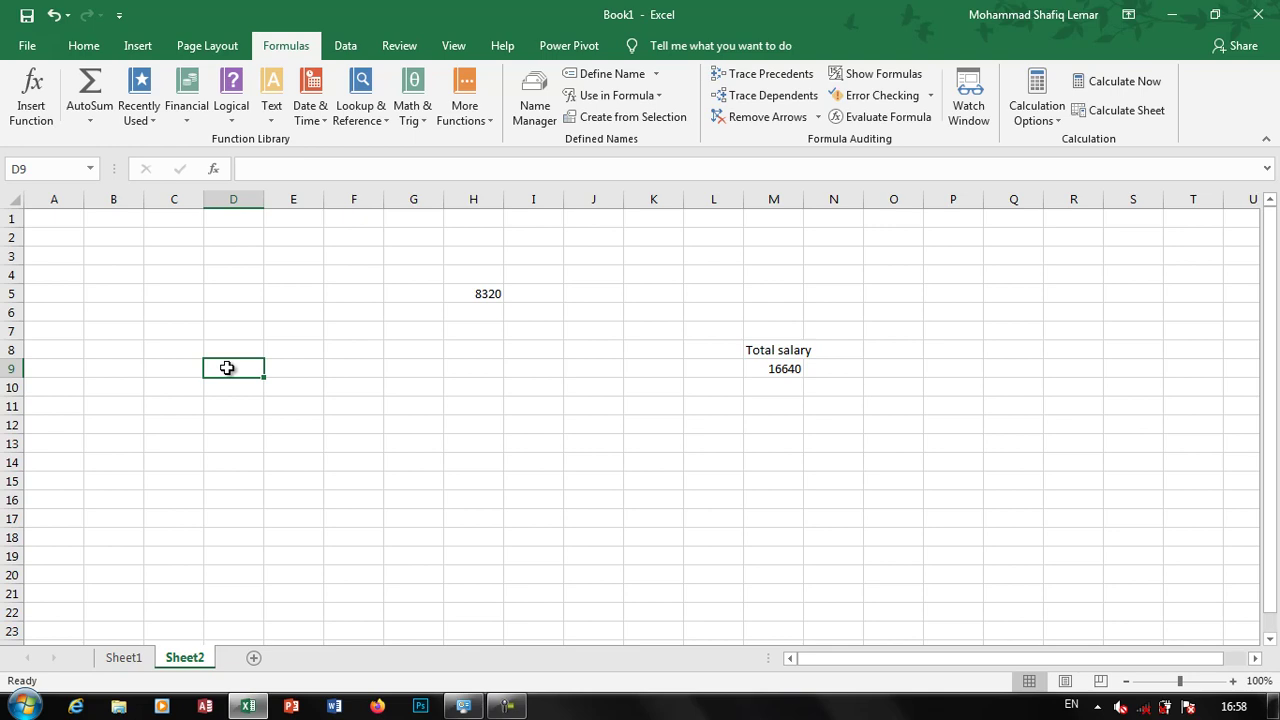
{"action": "key", "text": "Up"}
{"action": "key", "text": "Up"}
{"action": "type", "text": "Mon"}
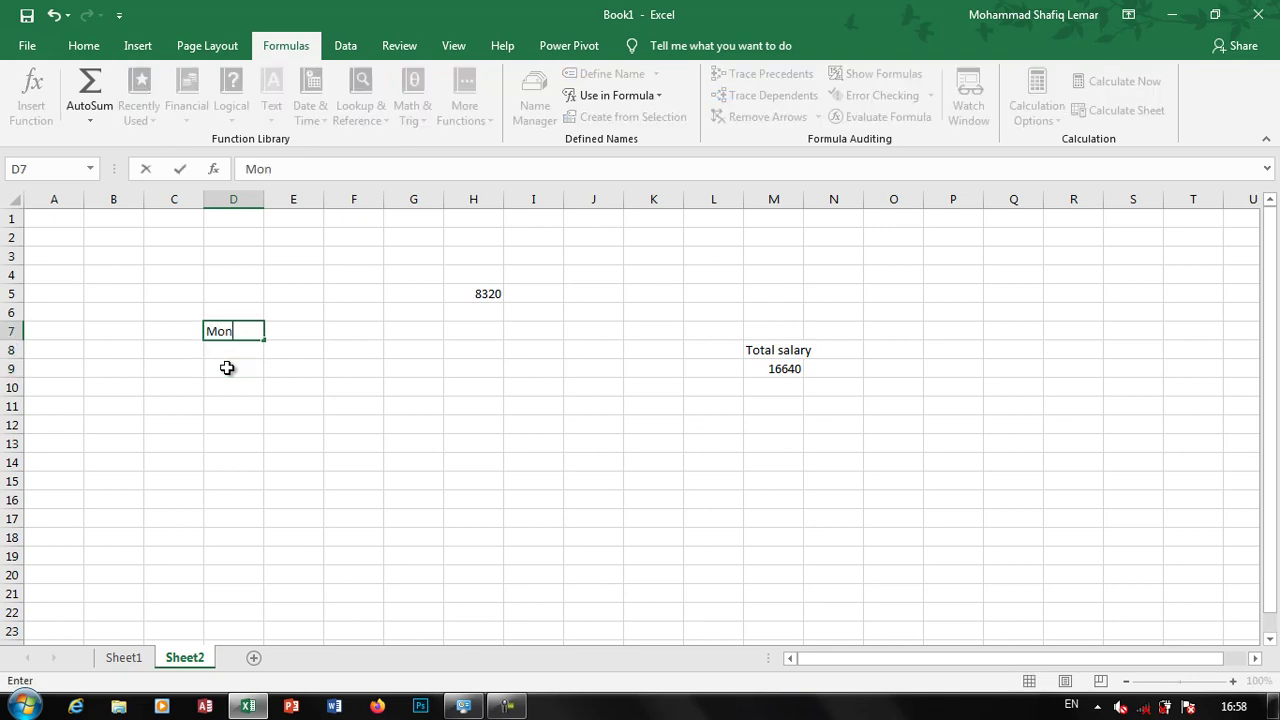
{"action": "type", "text": "ths"}
{"action": "key", "text": "Tab"}
{"action": "type", "text": "Sa"}
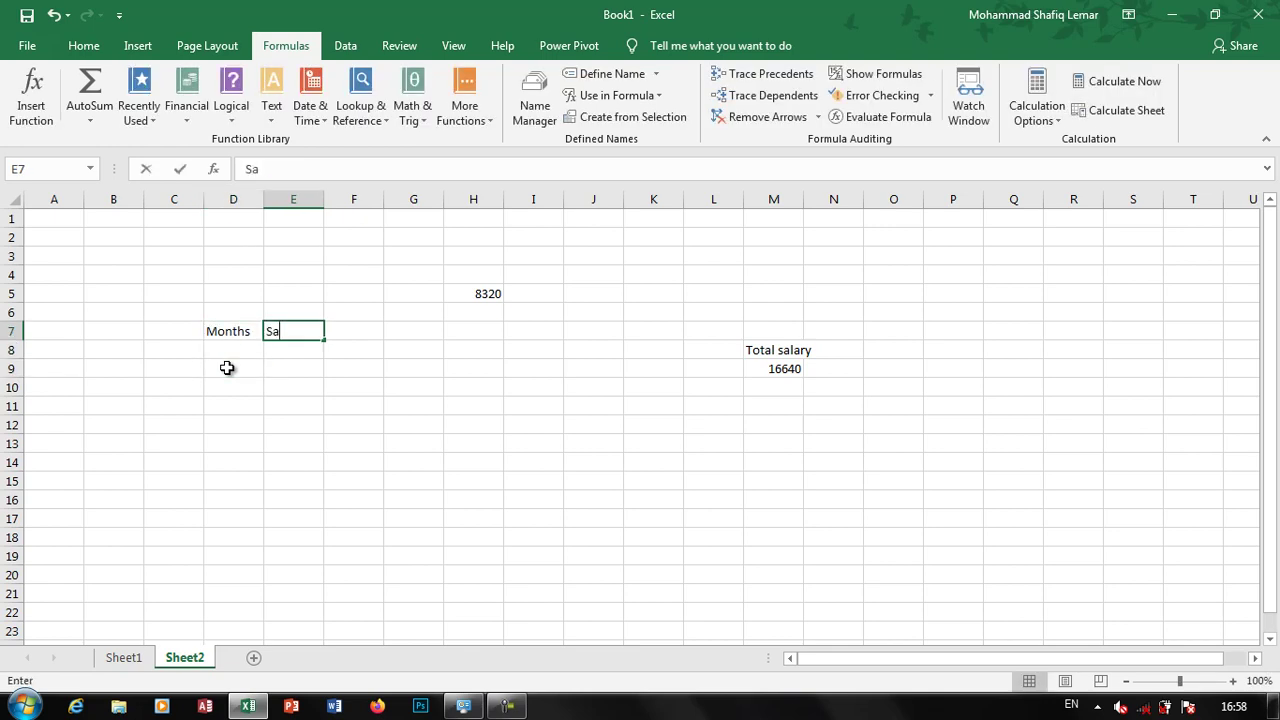
{"action": "type", "text": "lary"}
{"action": "key", "text": "Return"}
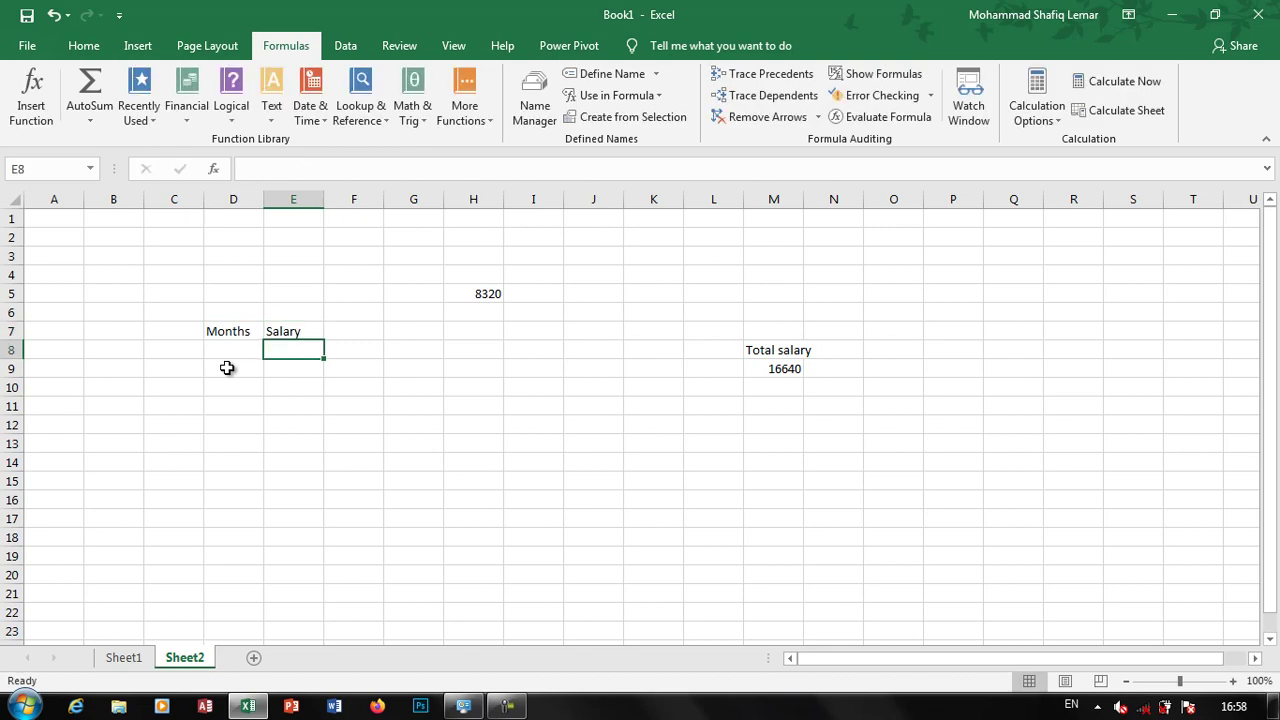
- Enter Jan in D8 and fill the months through Dec down to D19
{"action": "key", "text": "Left"}
{"action": "type", "text": "Jan"}
{"action": "key", "text": "ctrl+Return"}
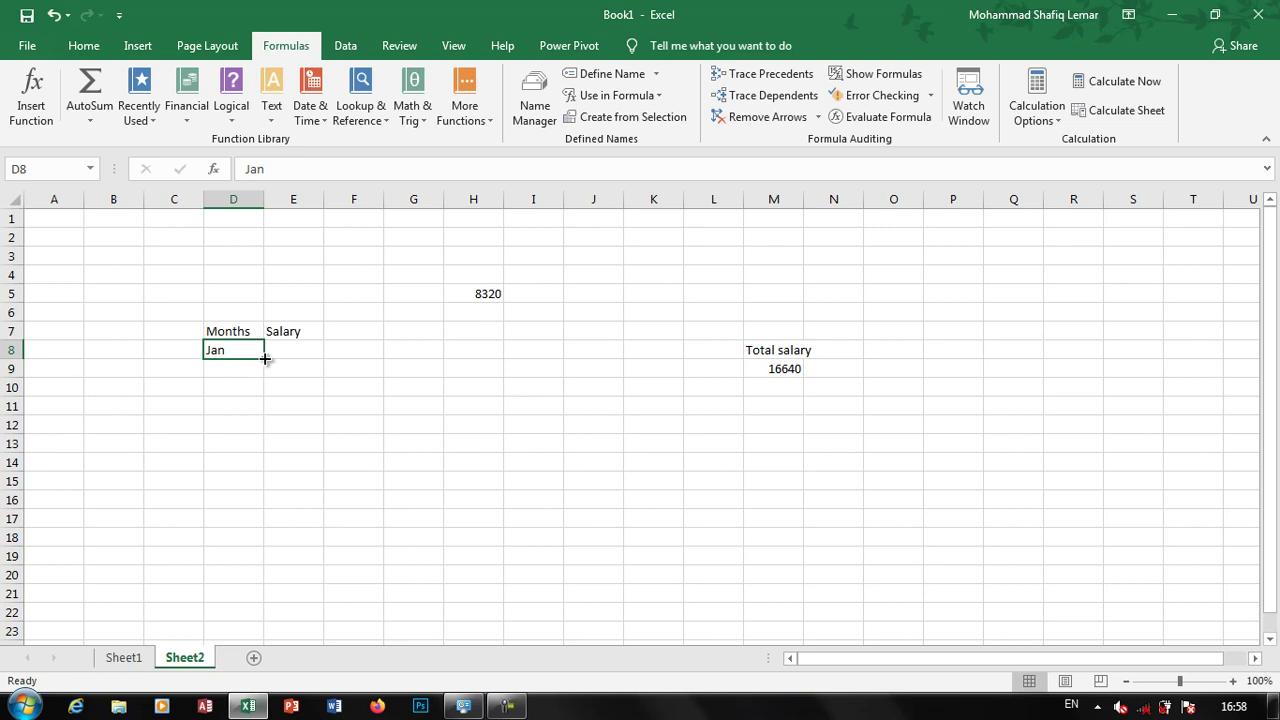
{"action": "left_click_drag", "start_coordinate": [263, 358], "coordinate": [248, 566]}
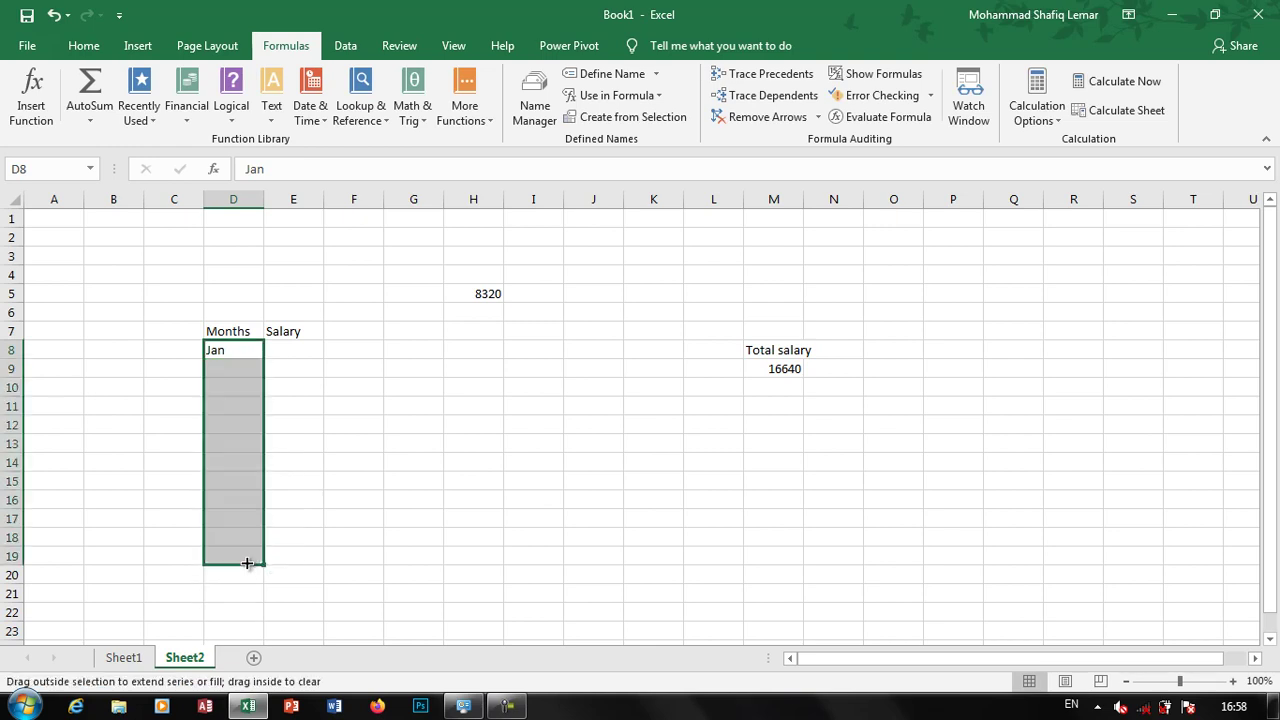
{"action": "left_click", "coordinate": [290, 351]}
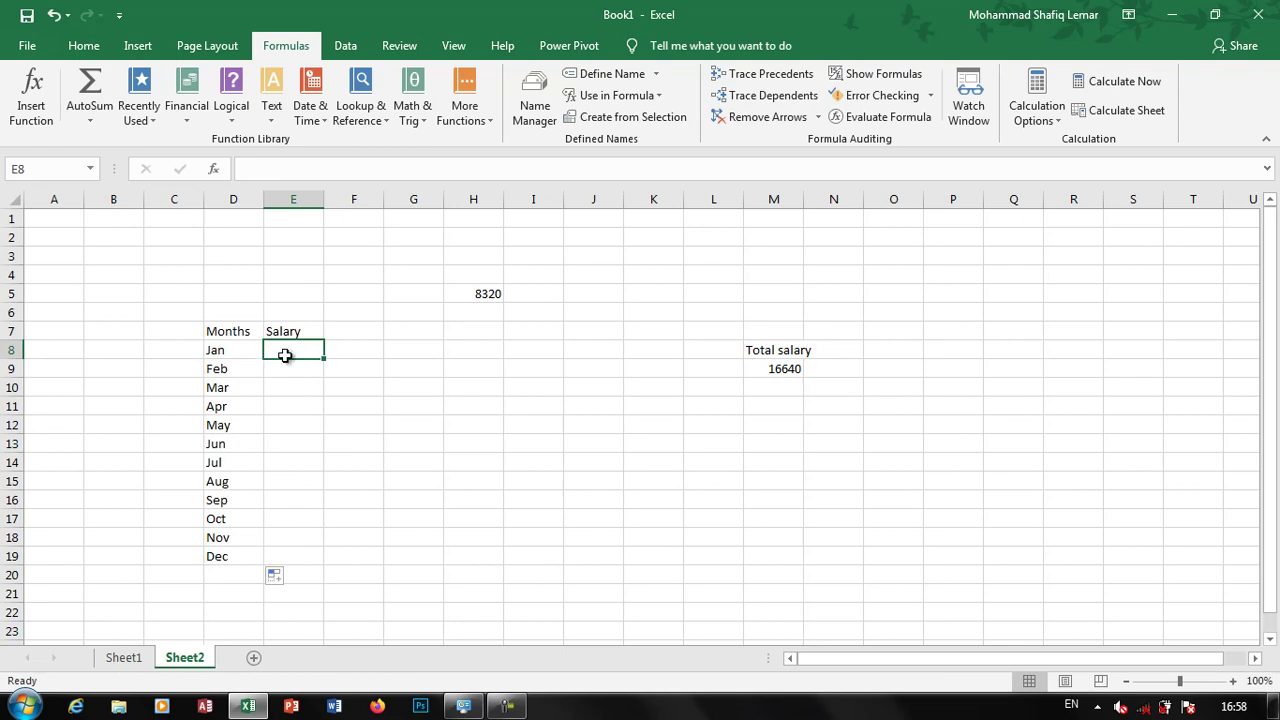
{"action": "type", "text": "="}
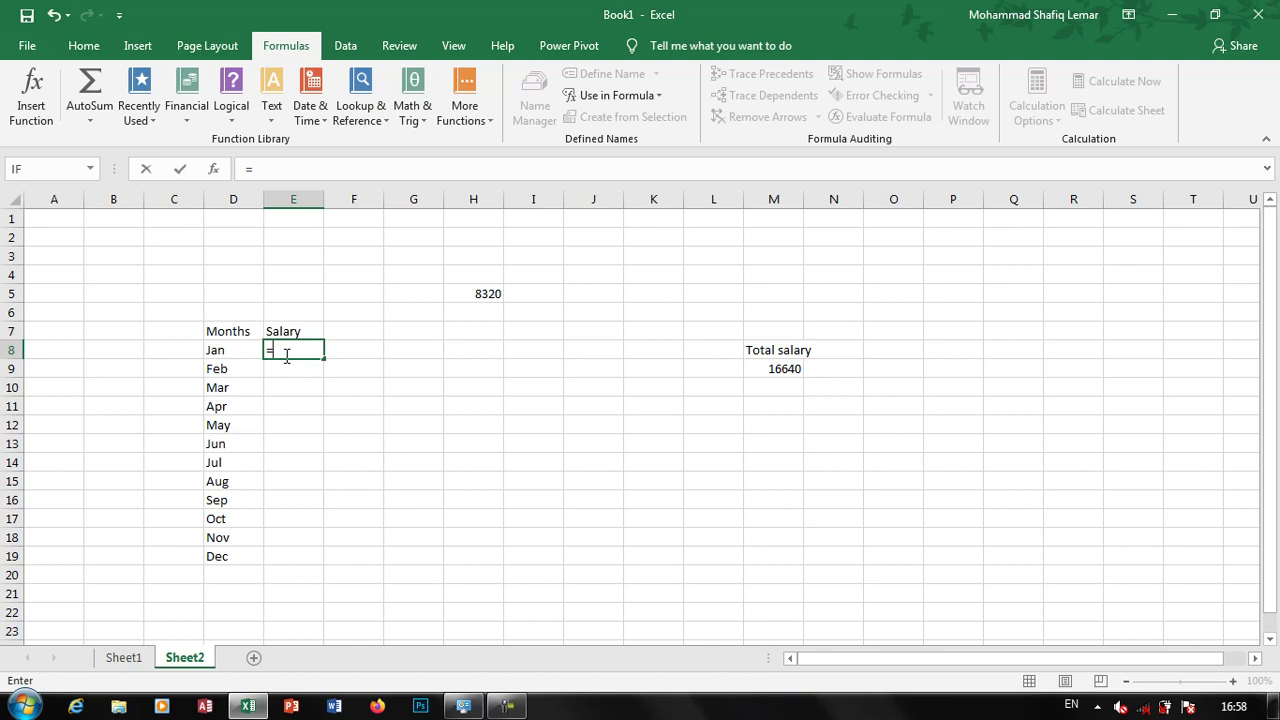
- Enter salaries 12000, 15000 and 13000 in E8:E10 and extend the trend to E19
{"action": "key", "text": "BackSpace"}
{"action": "left_click", "coordinate": [350, 405]}
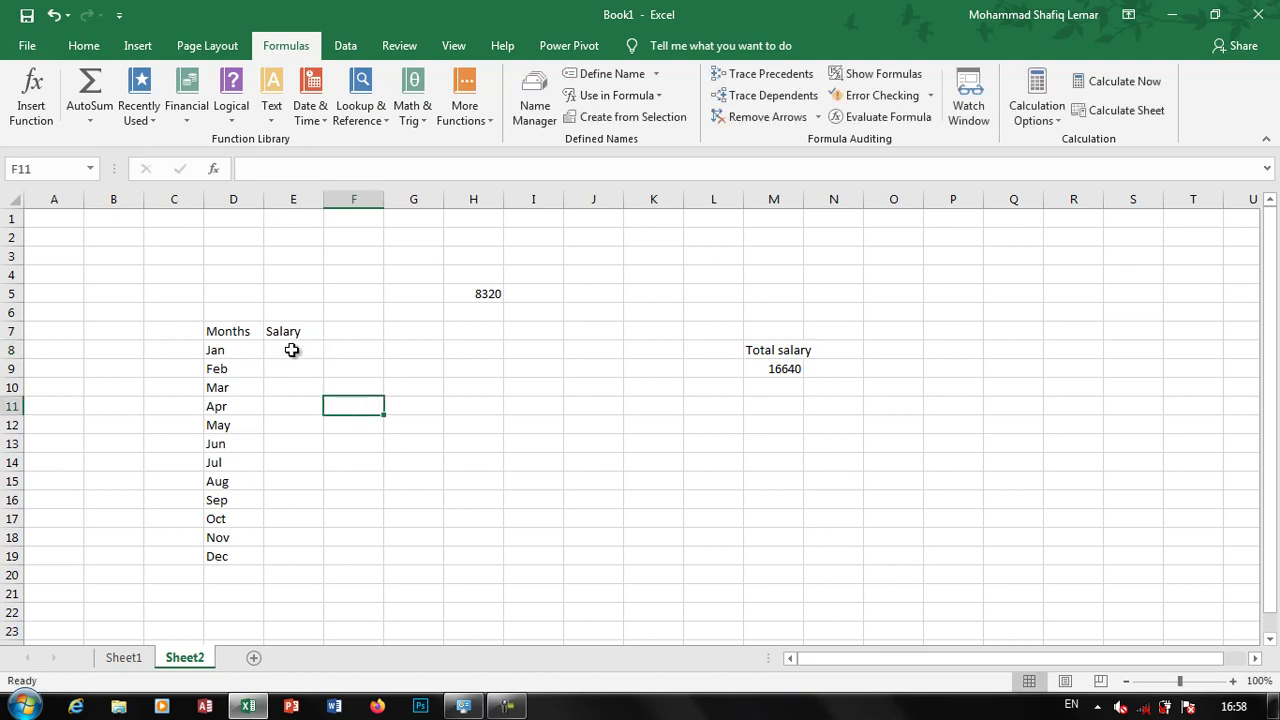
{"action": "left_click", "coordinate": [293, 351]}
{"action": "type", "text": "120"}
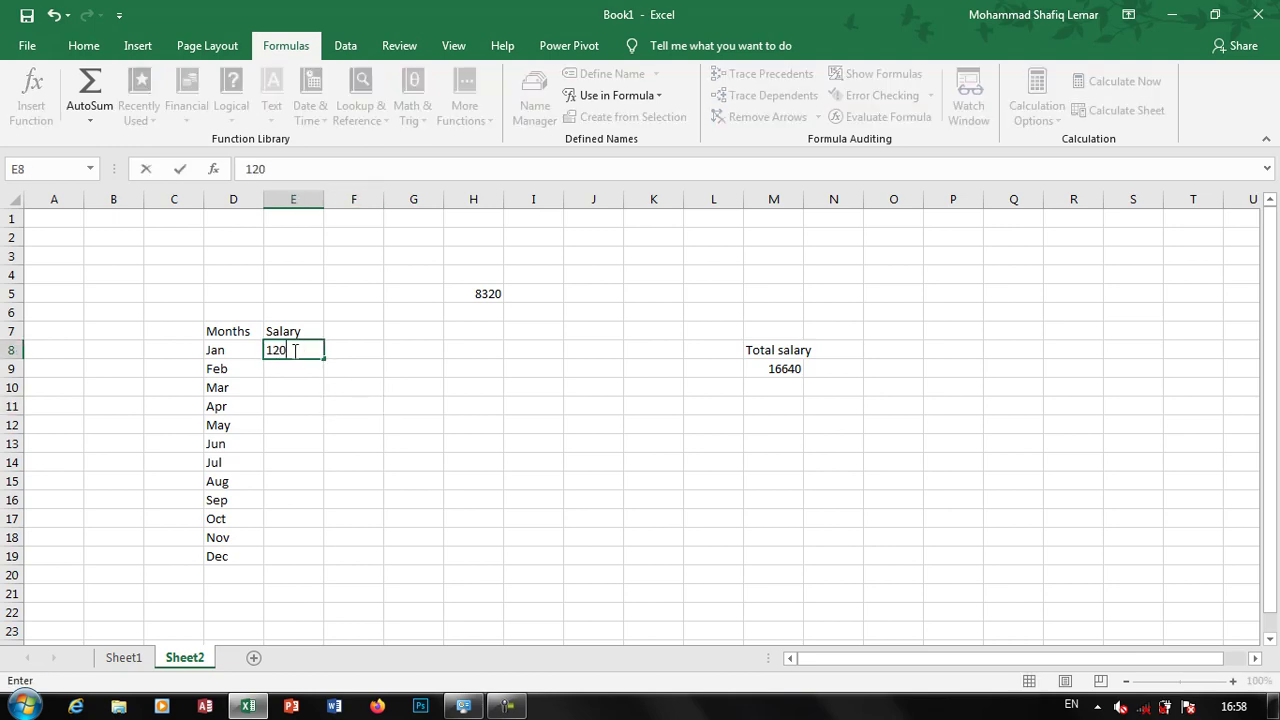
{"action": "type", "text": "00"}
{"action": "key", "text": "Return"}
{"action": "type", "text": "1500"}
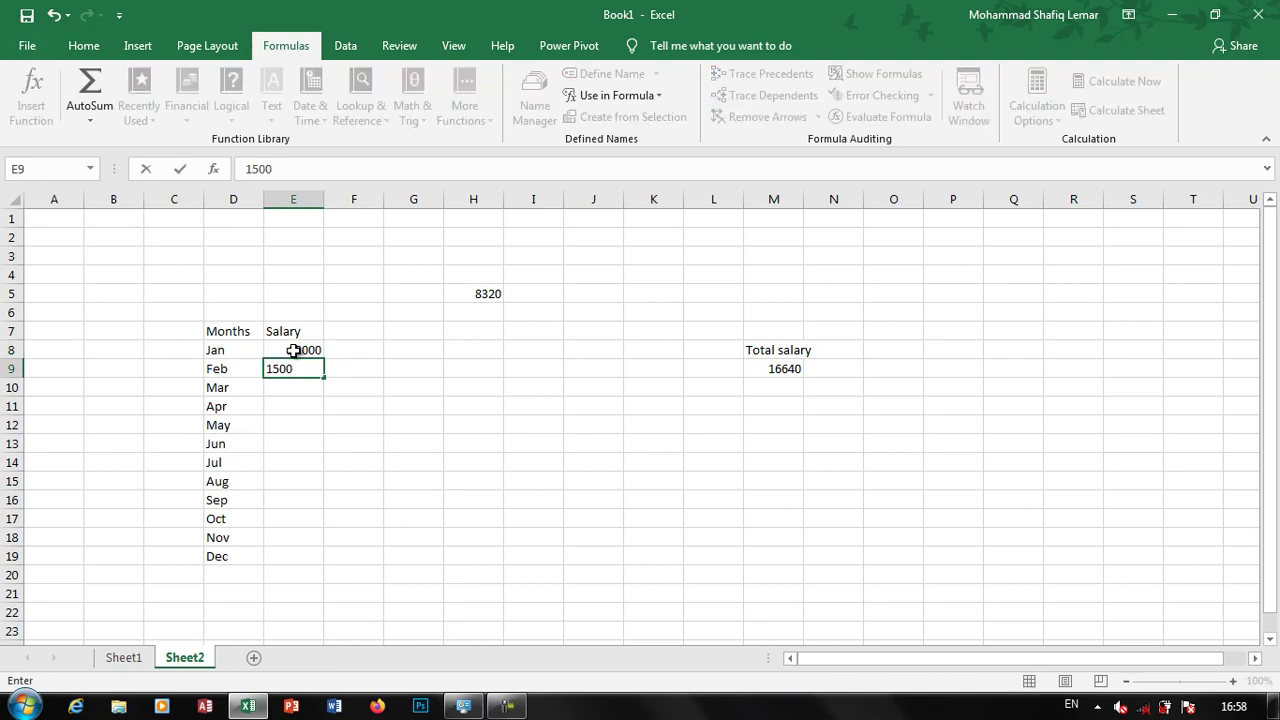
{"action": "type", "text": "0"}
{"action": "key", "text": "Return"}
{"action": "type", "text": "130"}
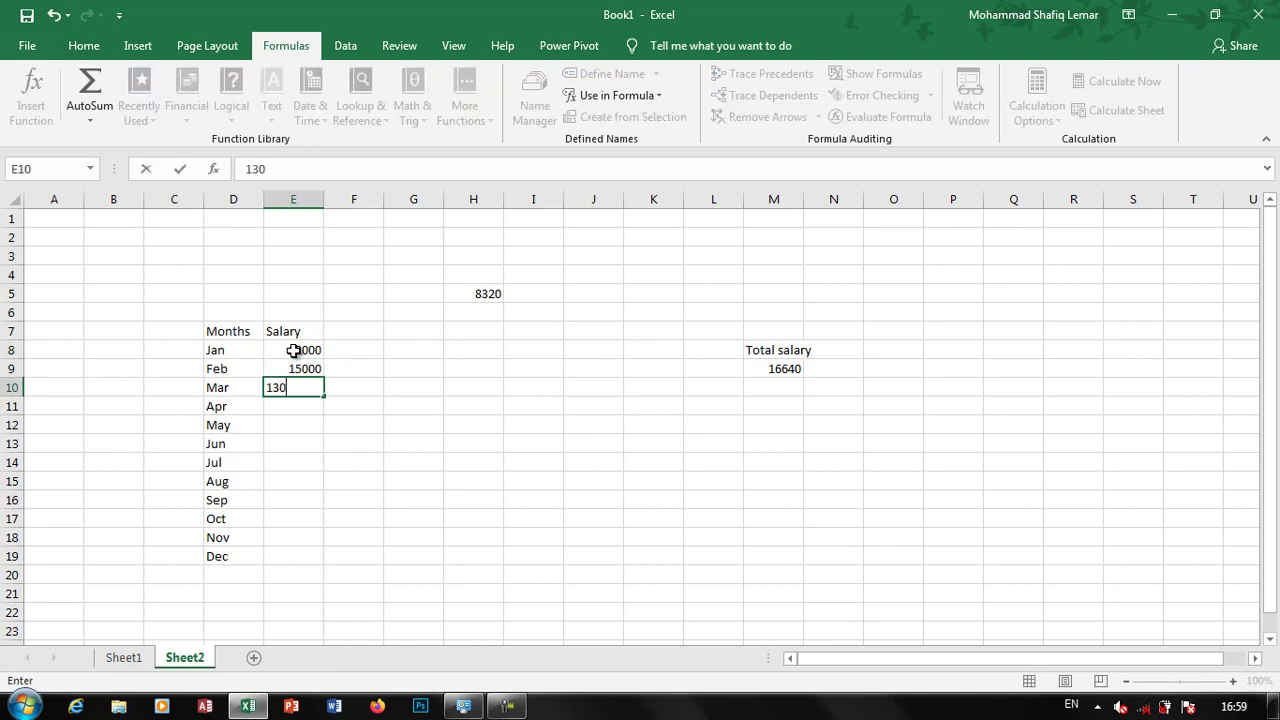
{"action": "type", "text": "00"}
{"action": "mouse_move", "coordinate": [293, 350]}
{"action": "left_mouse_down"}
{"action": "mouse_move", "coordinate": [310, 385]}
{"action": "mouse_move", "coordinate": [311, 565]}
{"action": "left_mouse_up"}
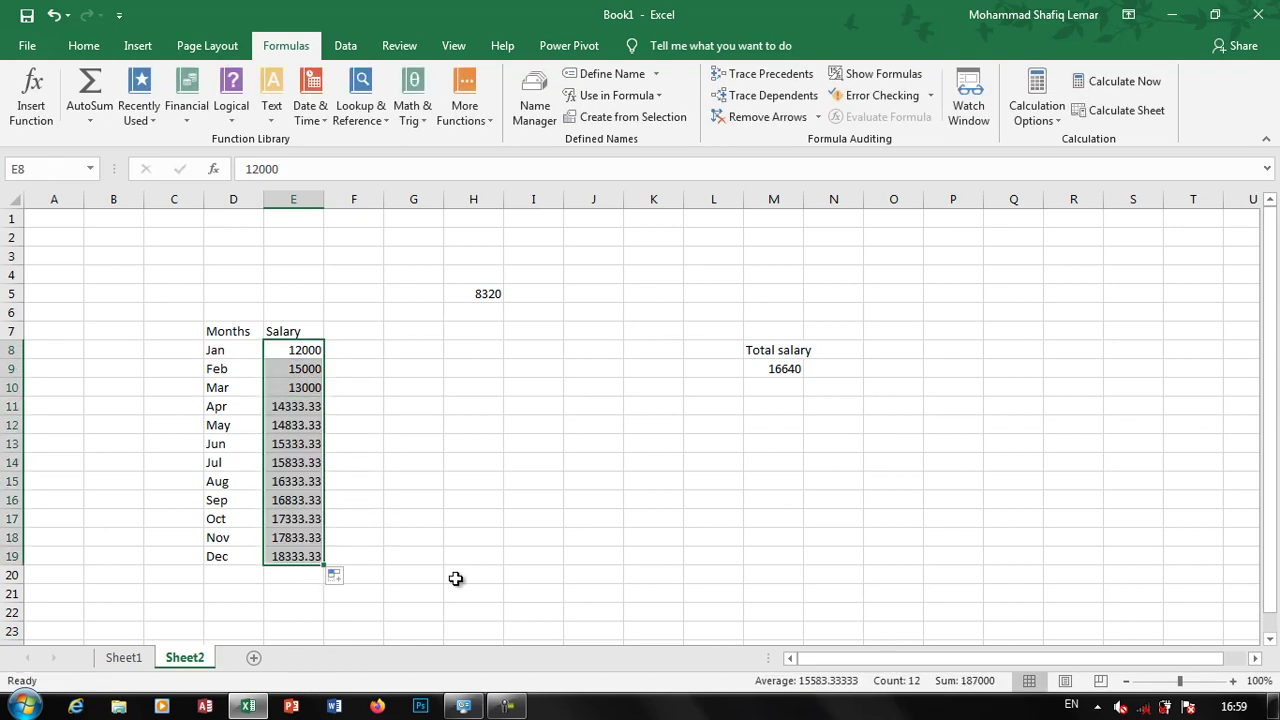
{"action": "left_click", "coordinate": [446, 541]}
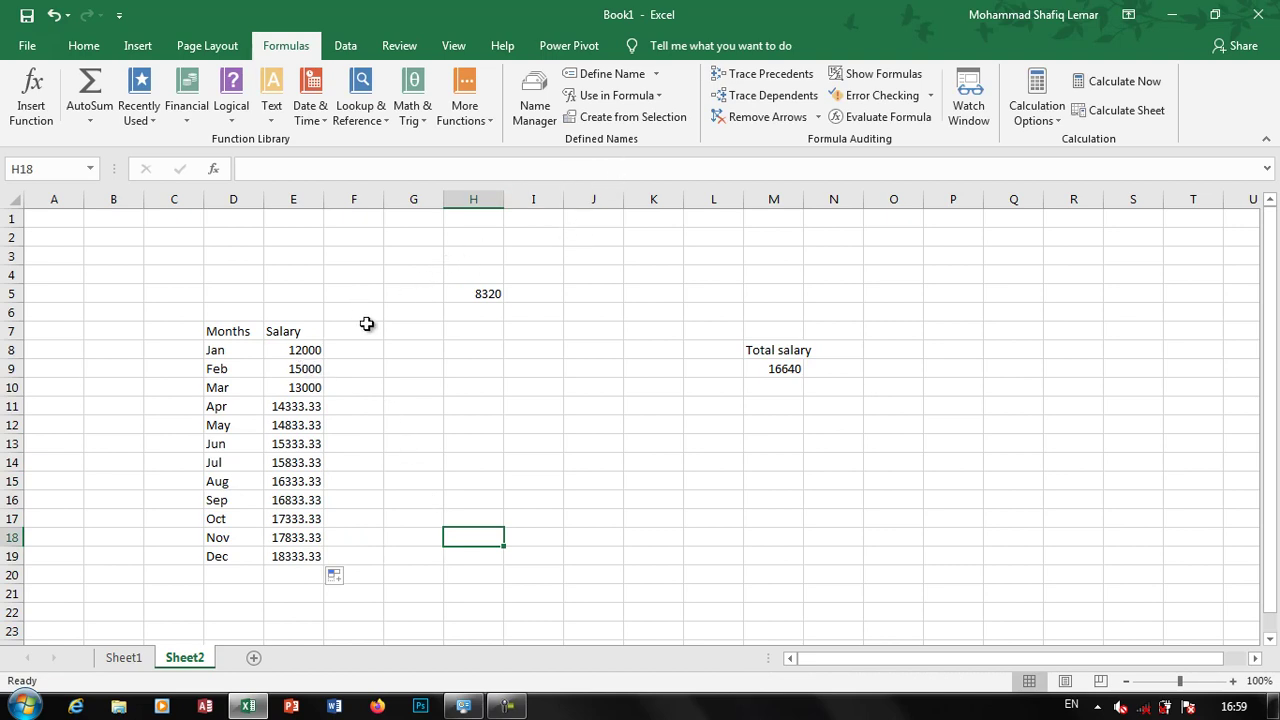
{"action": "mouse_move", "coordinate": [312, 347]}
{"action": "left_mouse_down"}
{"action": "mouse_move", "coordinate": [249, 484]}
{"action": "mouse_move", "coordinate": [241, 544]}
{"action": "left_mouse_up"}
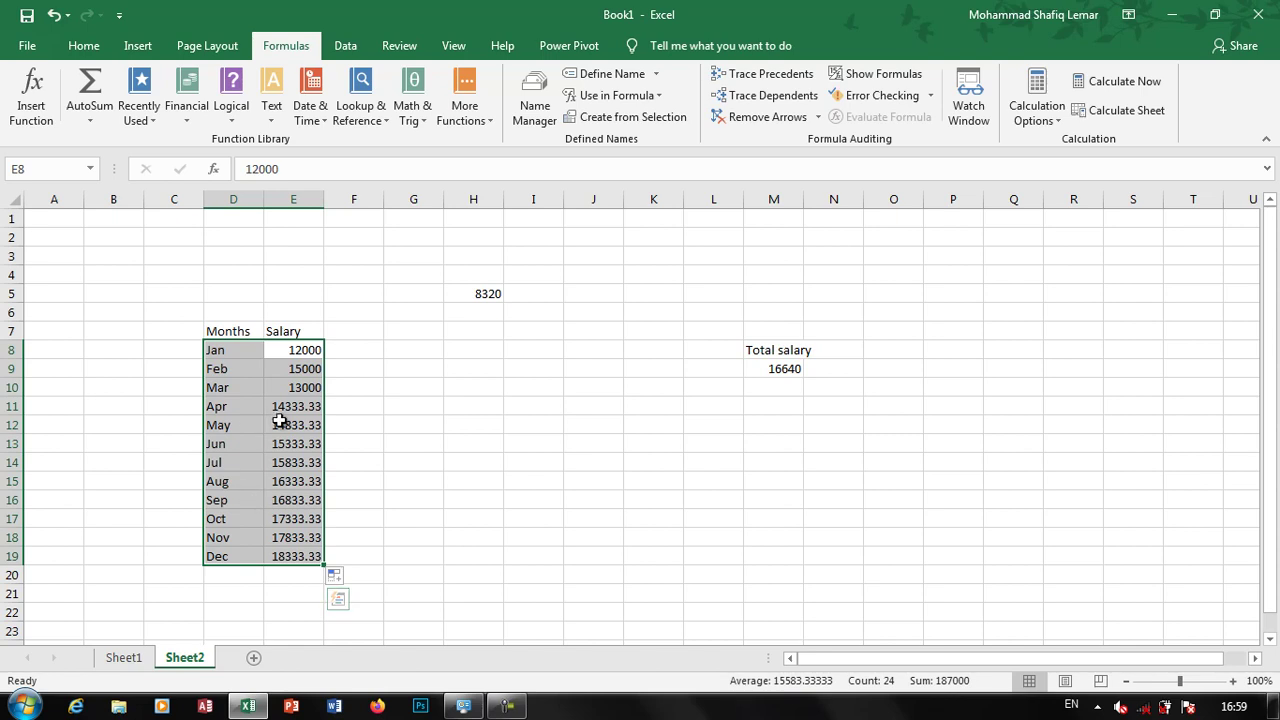
- Create names from the left column of D8:E19 and verify the Aug, May and Feb salary names
{"action": "left_click", "coordinate": [630, 122]}
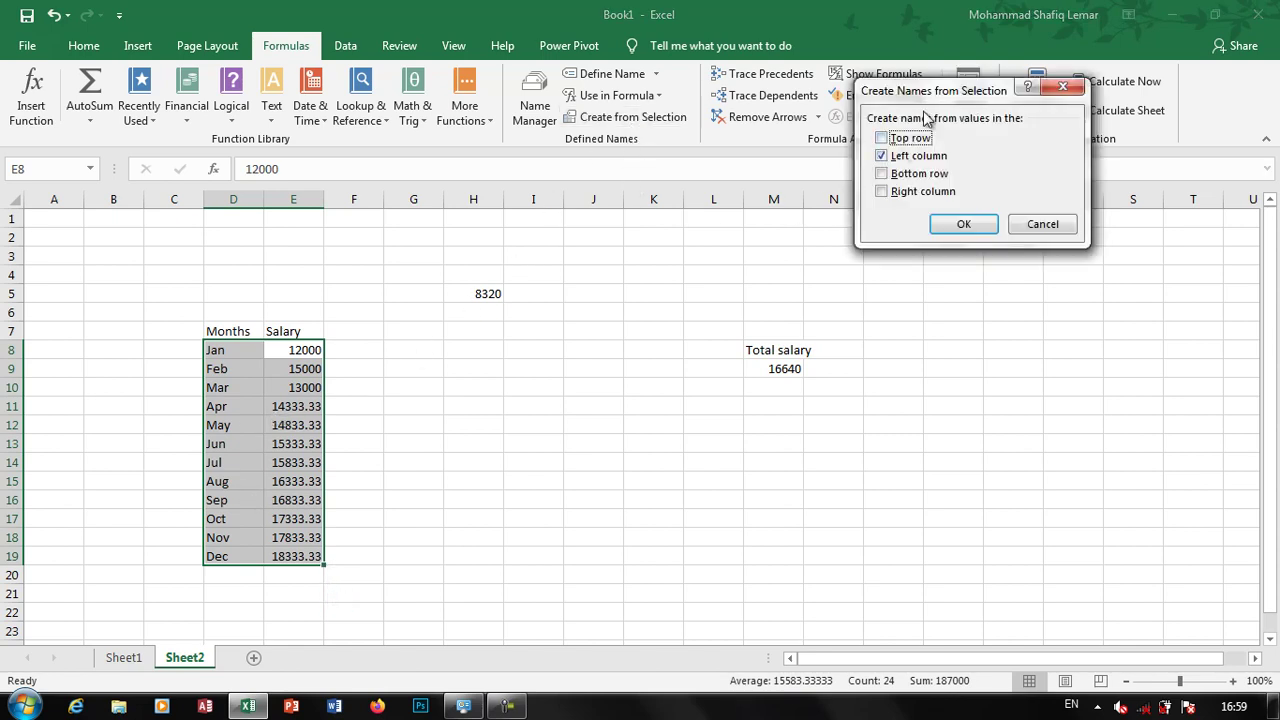
{"action": "left_click_drag", "start_coordinate": [930, 98], "coordinate": [846, 156]}
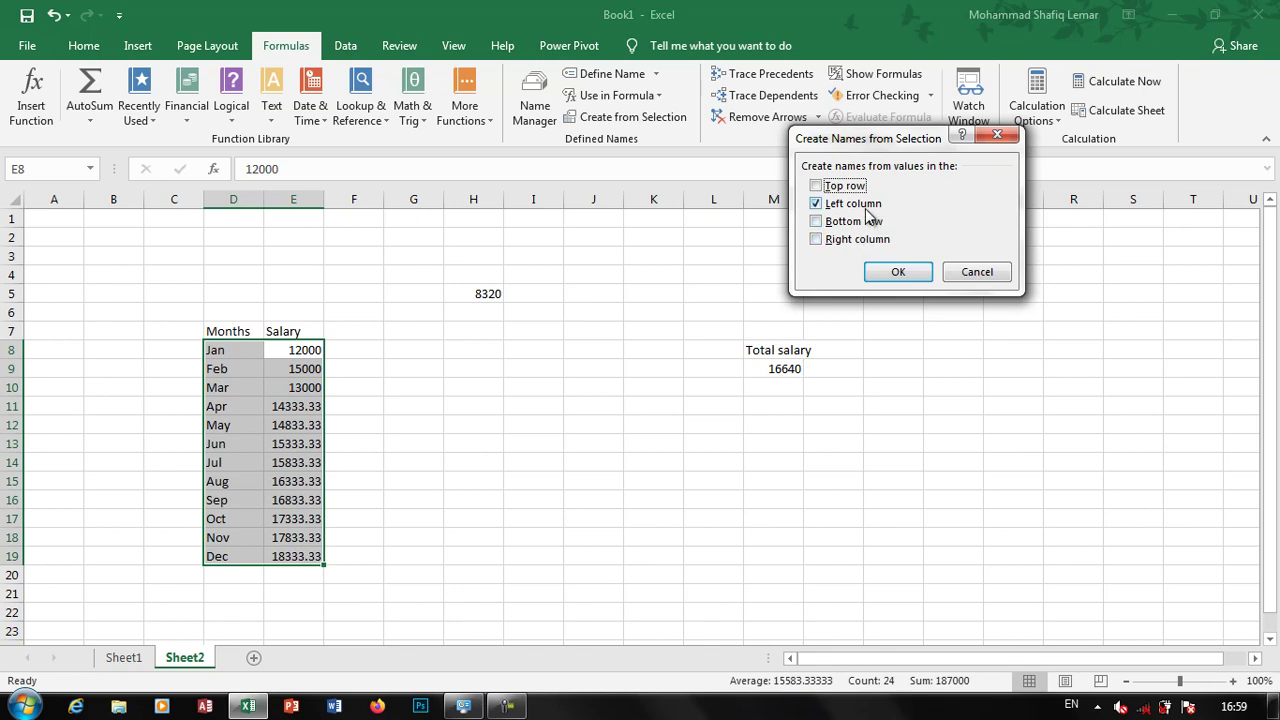
{"action": "left_click", "coordinate": [896, 272]}
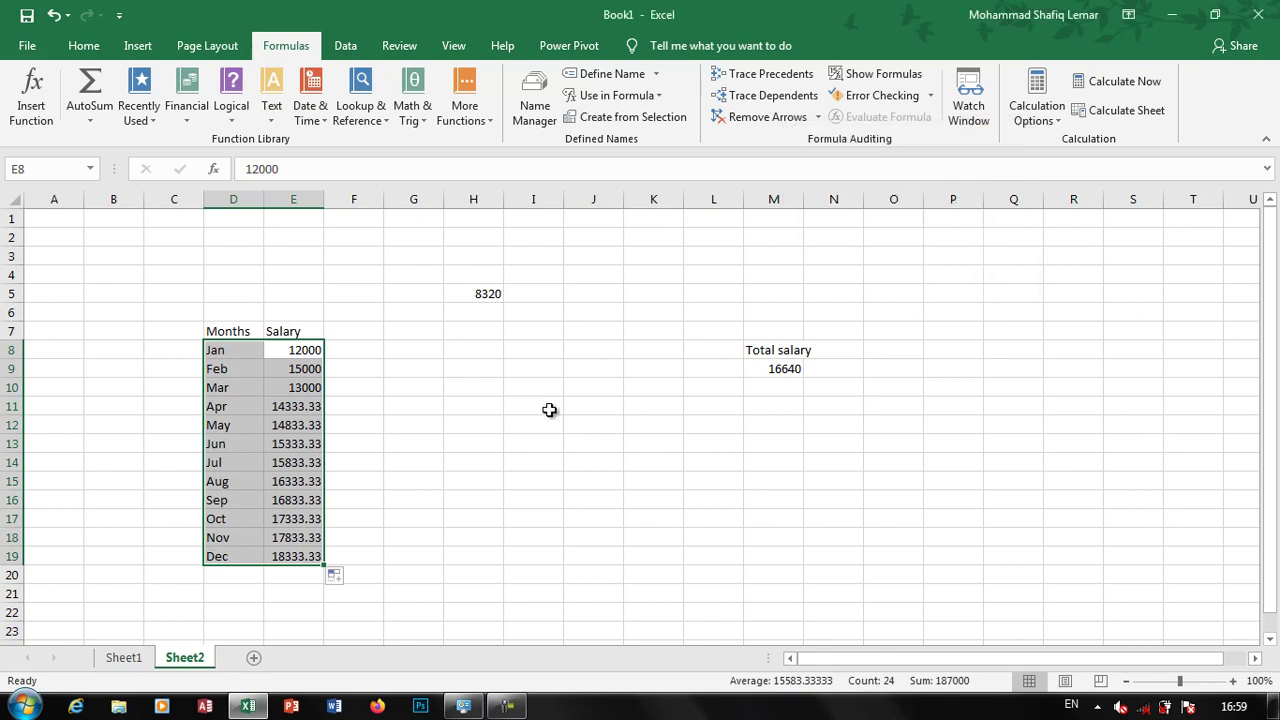
{"action": "left_click", "coordinate": [473, 424]}
{"action": "left_click", "coordinate": [300, 486]}
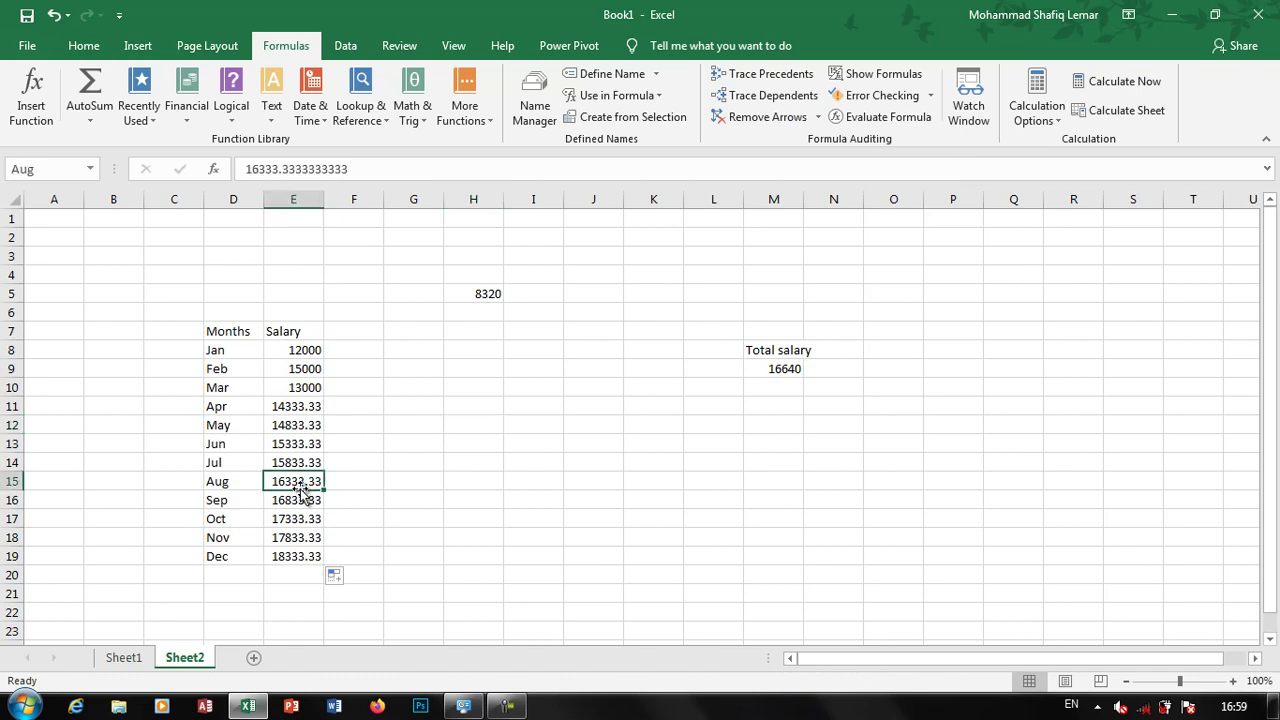
{"action": "left_click", "coordinate": [306, 425]}
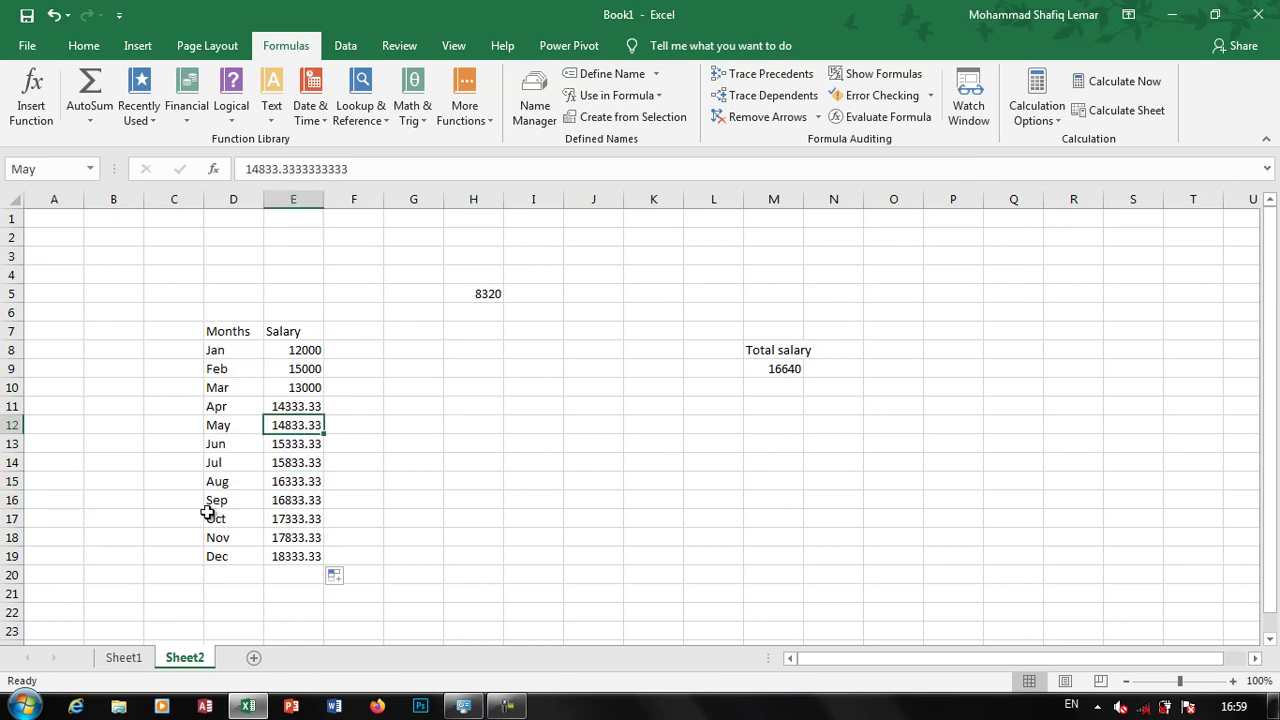
{"action": "left_click", "coordinate": [295, 372]}
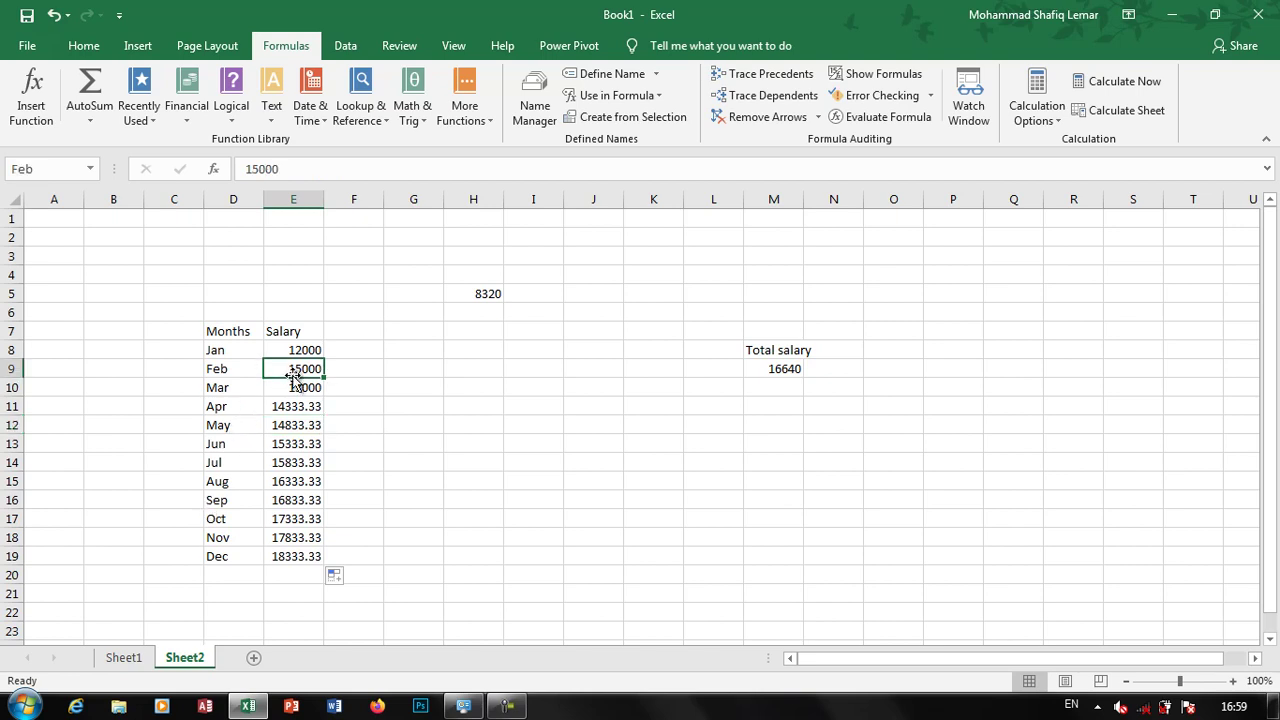
{"action": "left_click", "coordinate": [254, 658]}
- Enter =Jan+Dec in K10 to total the Jan and Dec named values (30333.33)
{"action": "left_click", "coordinate": [671, 381]}
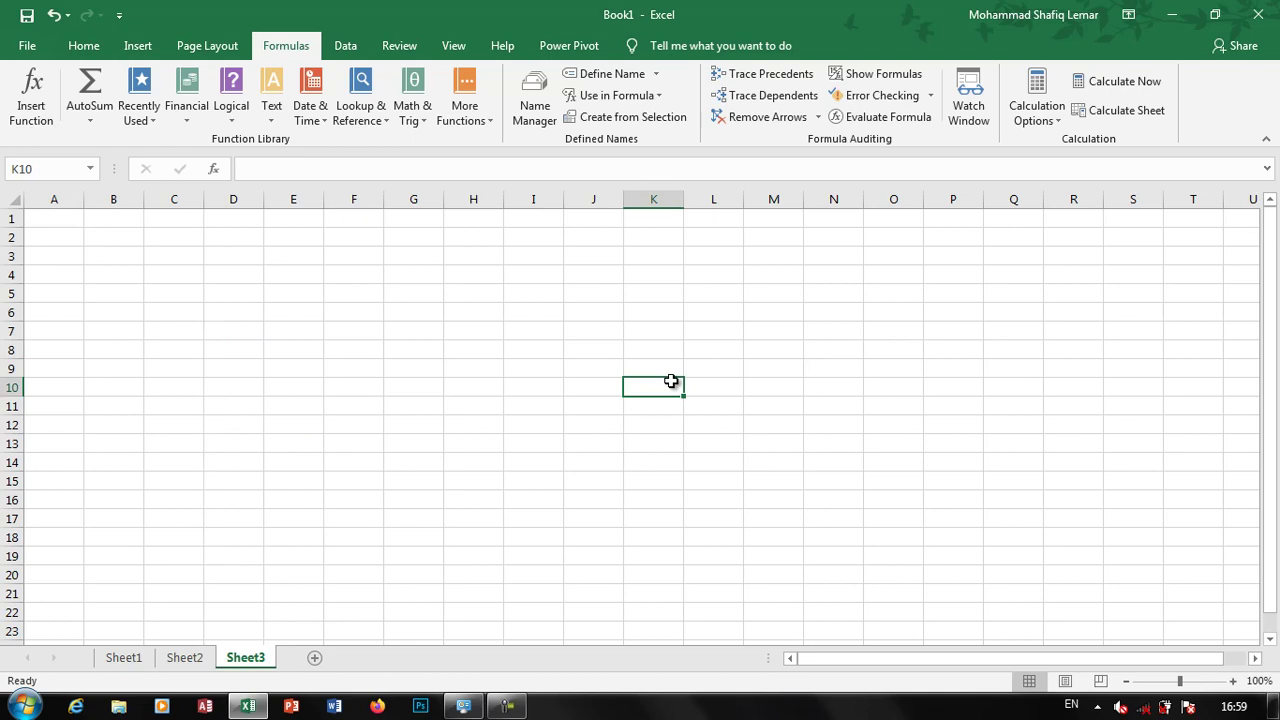
{"action": "type", "text": "="}
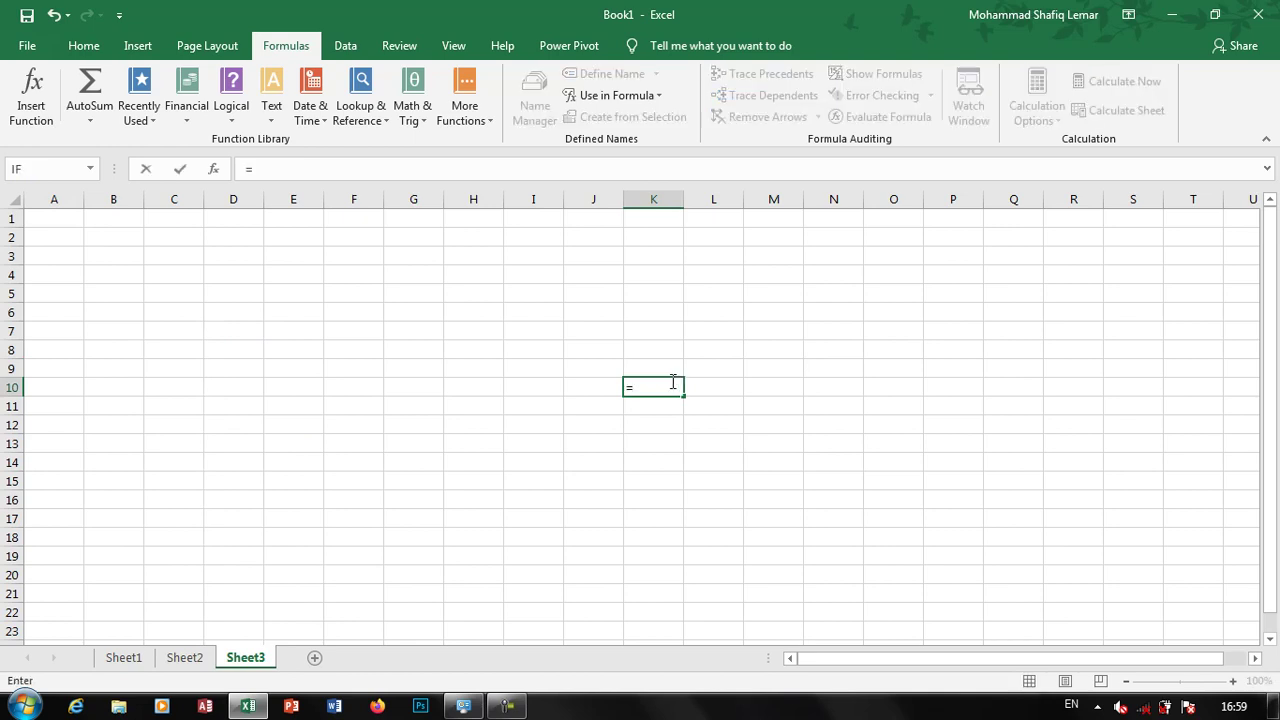
{"action": "type", "text": "jan"}
{"action": "key", "text": "Tab"}
{"action": "type", "text": "+"}
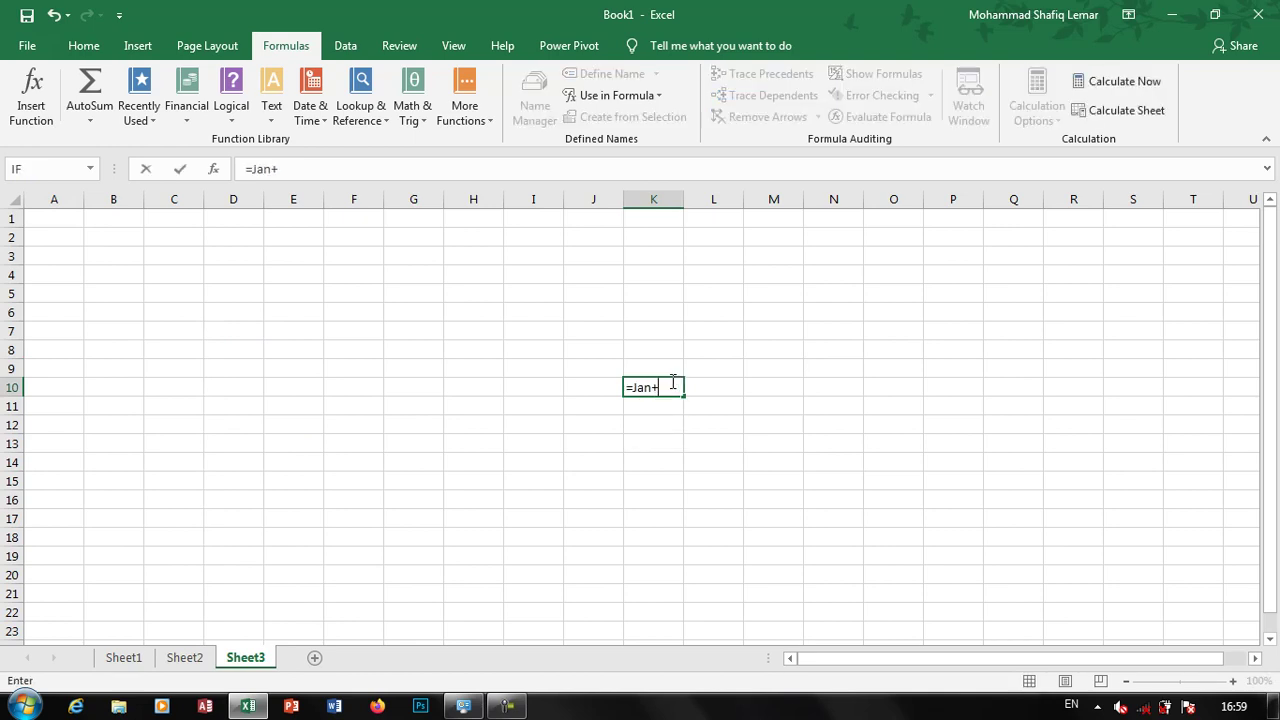
{"action": "type", "text": "Dec"}
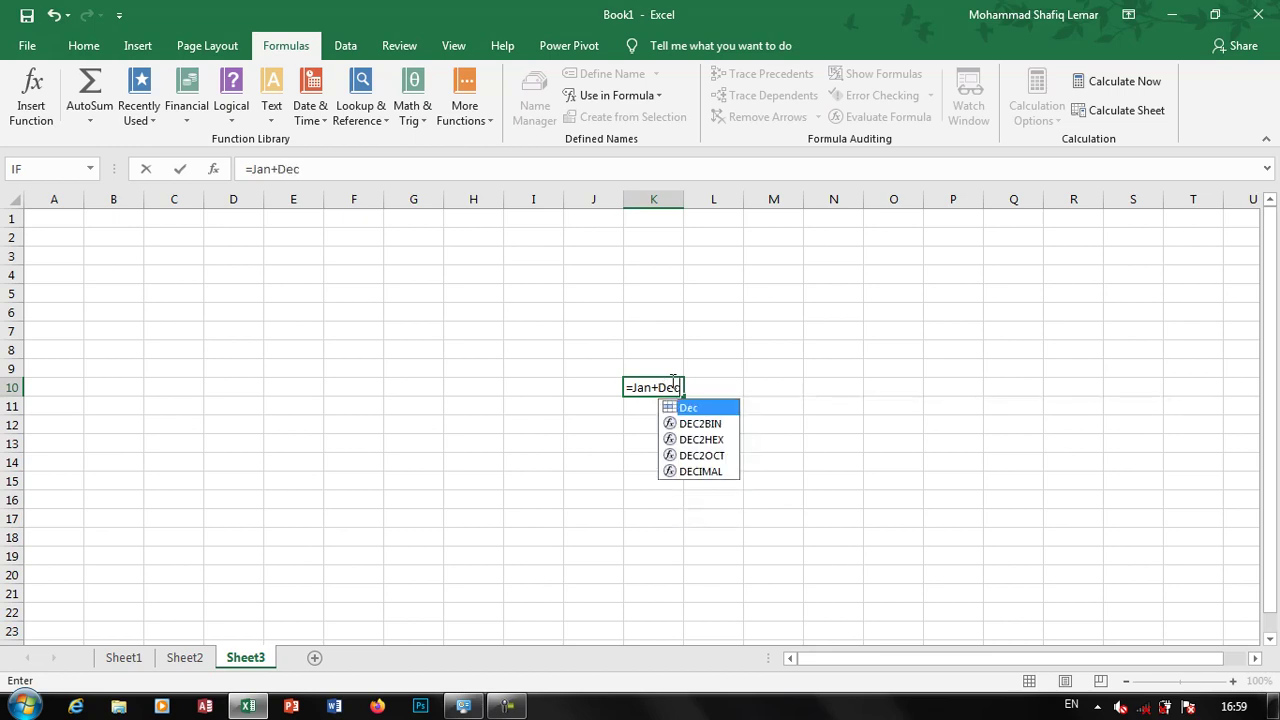
{"action": "key", "text": "Return"}
{"action": "left_click", "coordinate": [672, 386]}
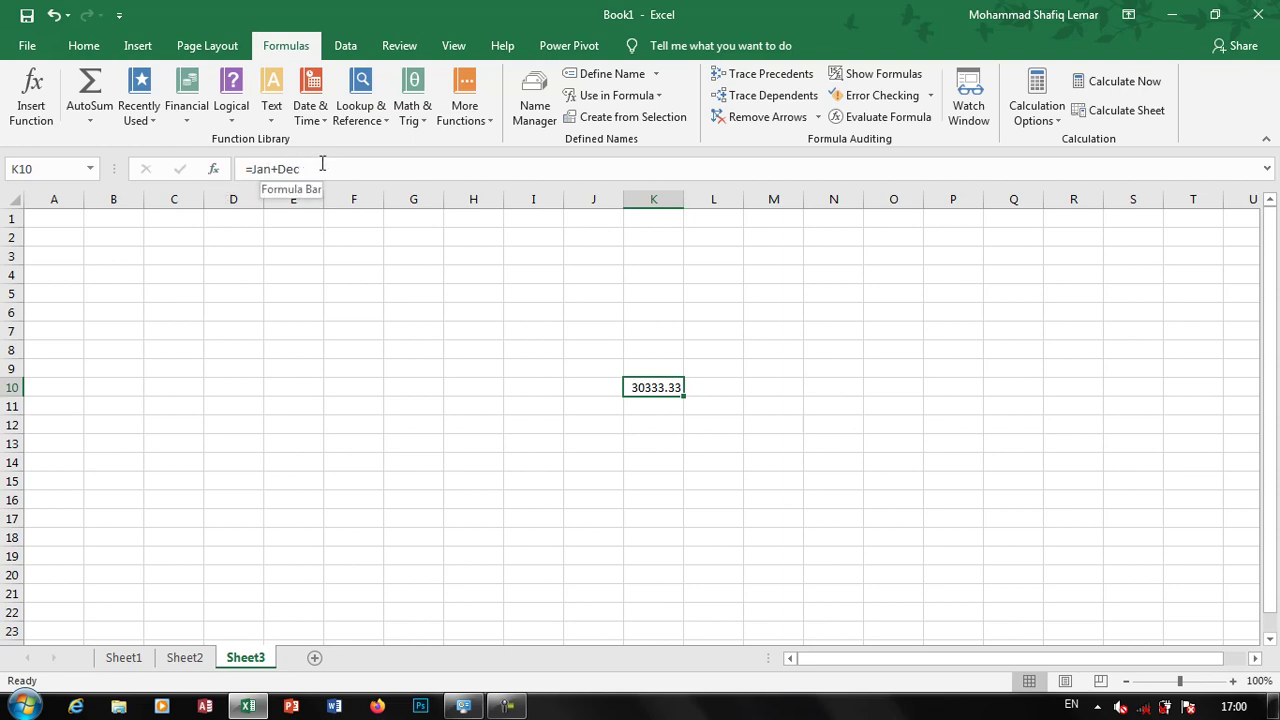
- Enter =Nov in I4 to return the November named value, 17833.33
{"action": "left_click", "coordinate": [552, 332]}
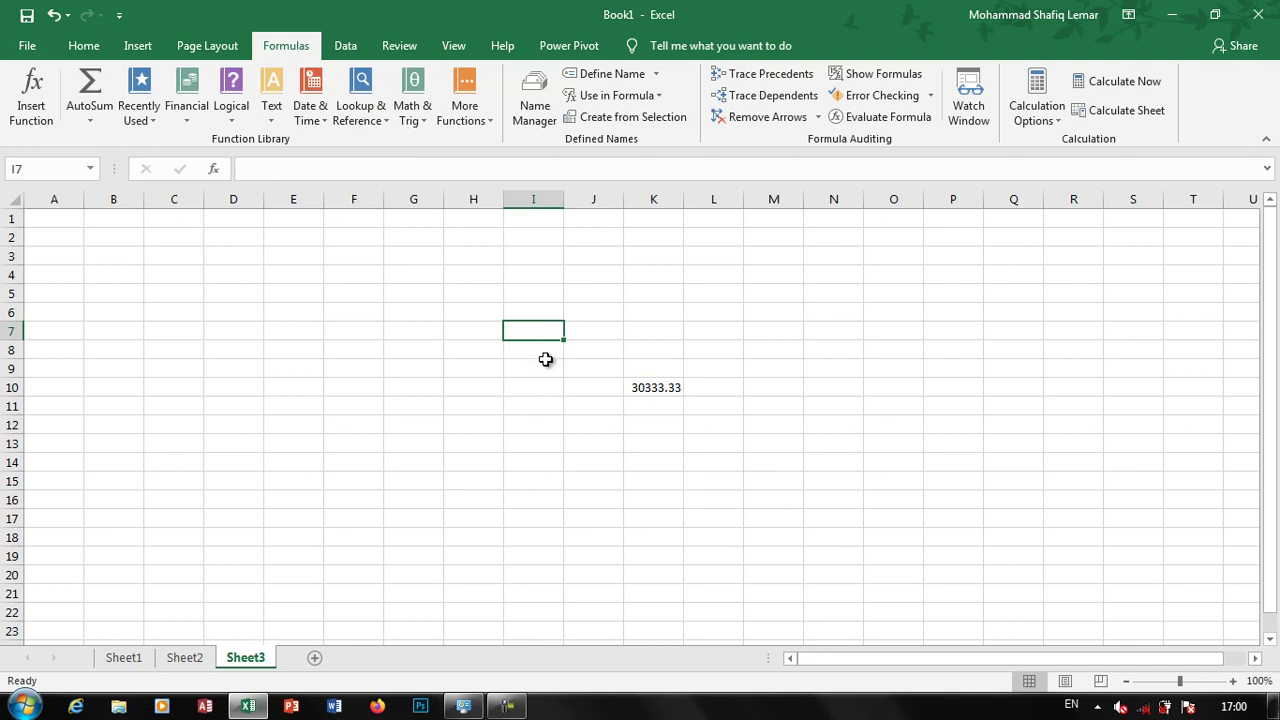
{"action": "key", "text": "Up"}
{"action": "key", "text": "Up"}
{"action": "key", "text": "Up"}
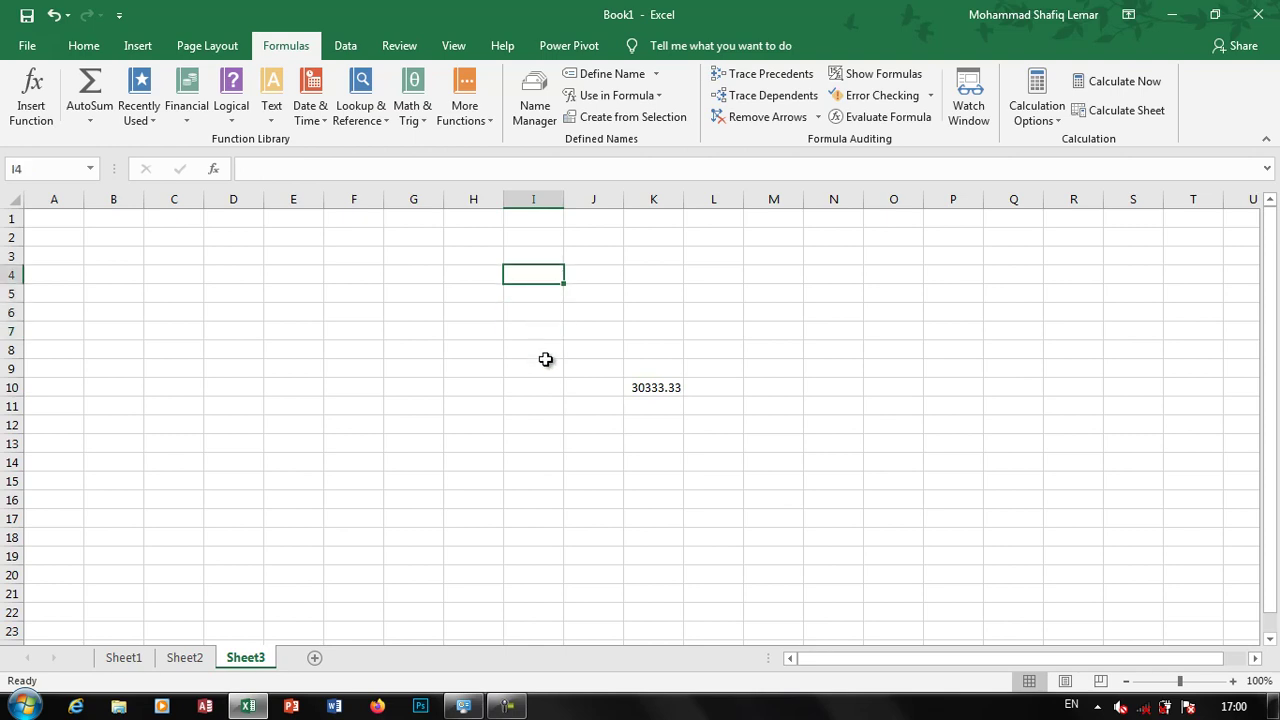
{"action": "type", "text": "=nob"}
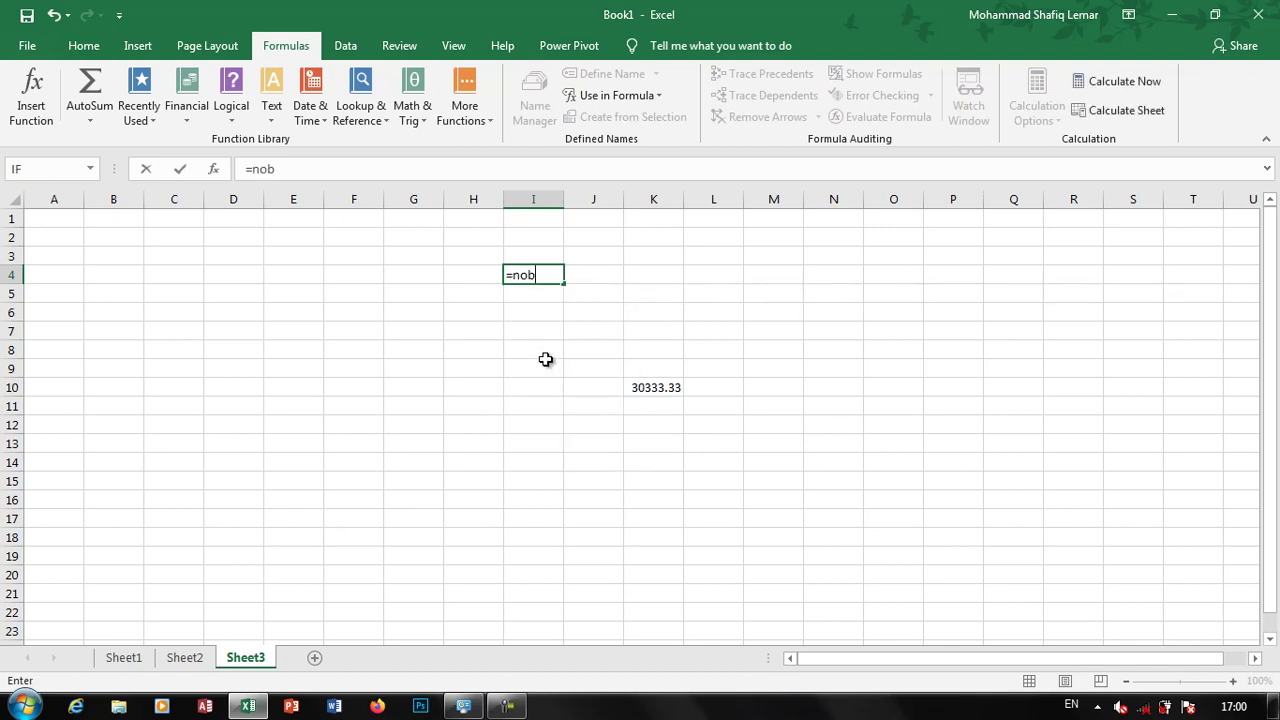
{"action": "key", "text": "BackSpace"}
{"action": "type", "text": "v"}
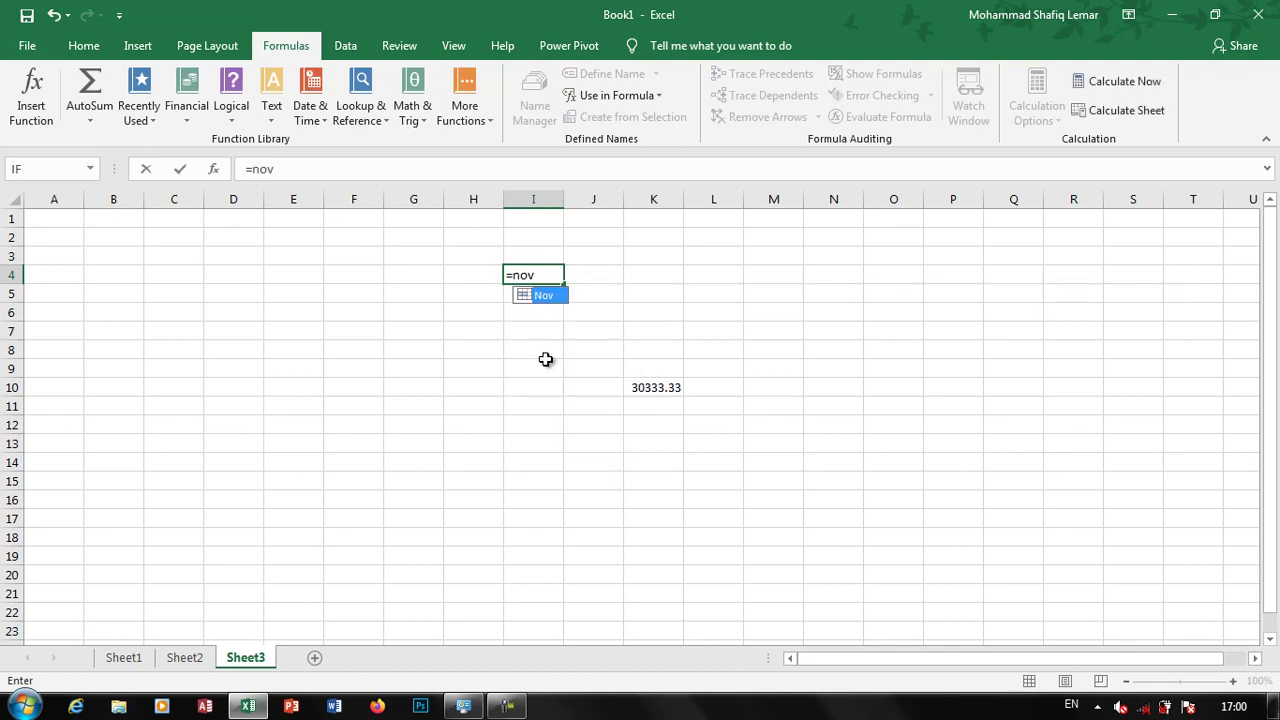
{"action": "key", "text": "ctrl+Return"}
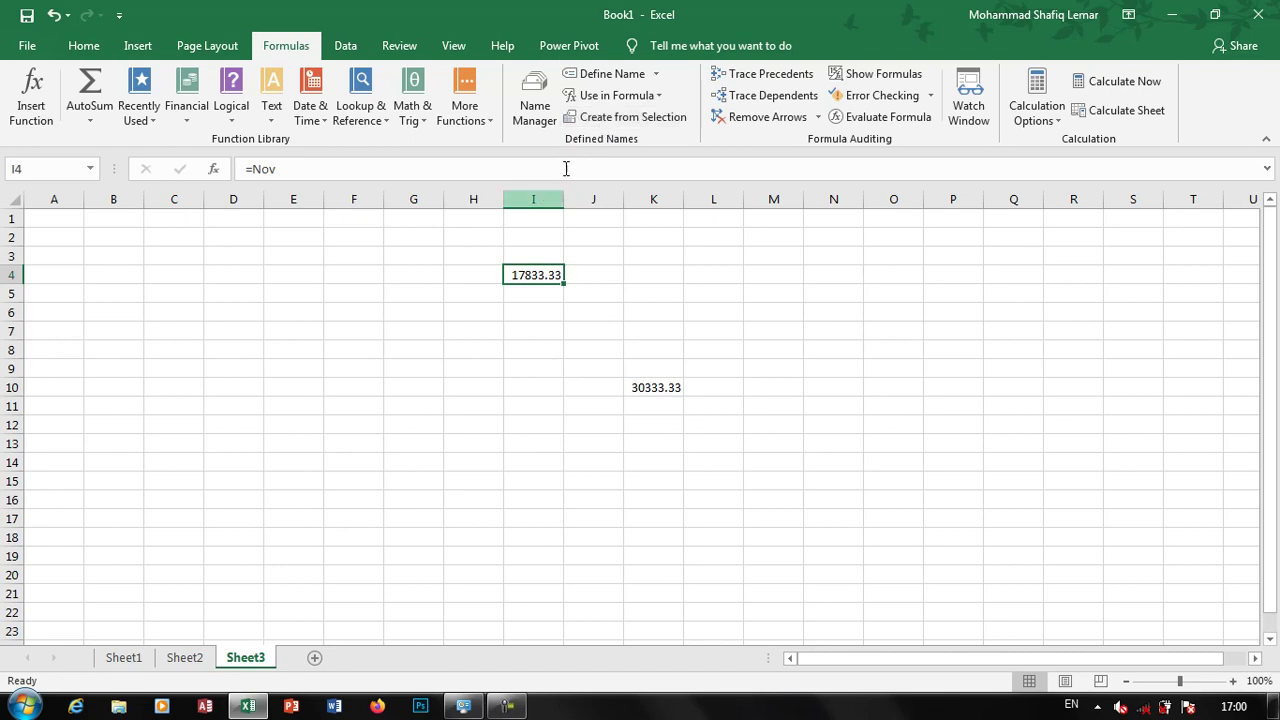
{"action": "left_click", "coordinate": [614, 352]}
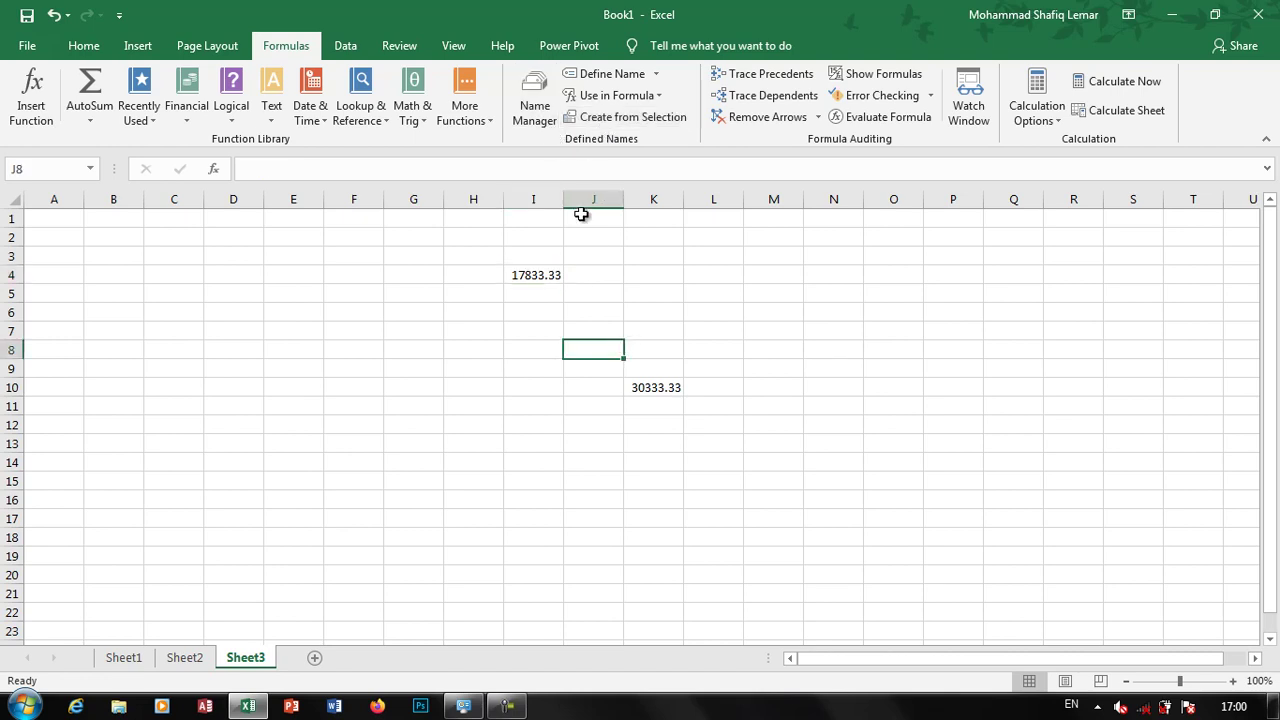
{"action": "left_click", "coordinate": [538, 116]}
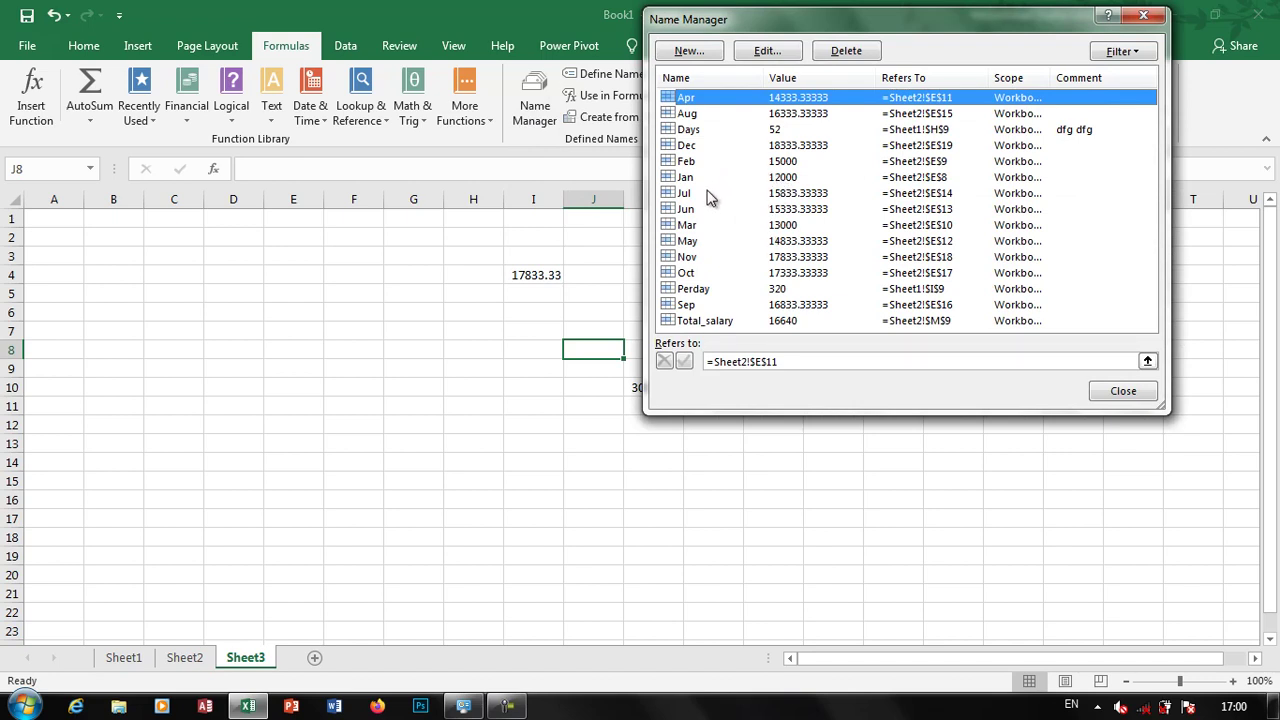
{"action": "left_click", "coordinate": [705, 321]}
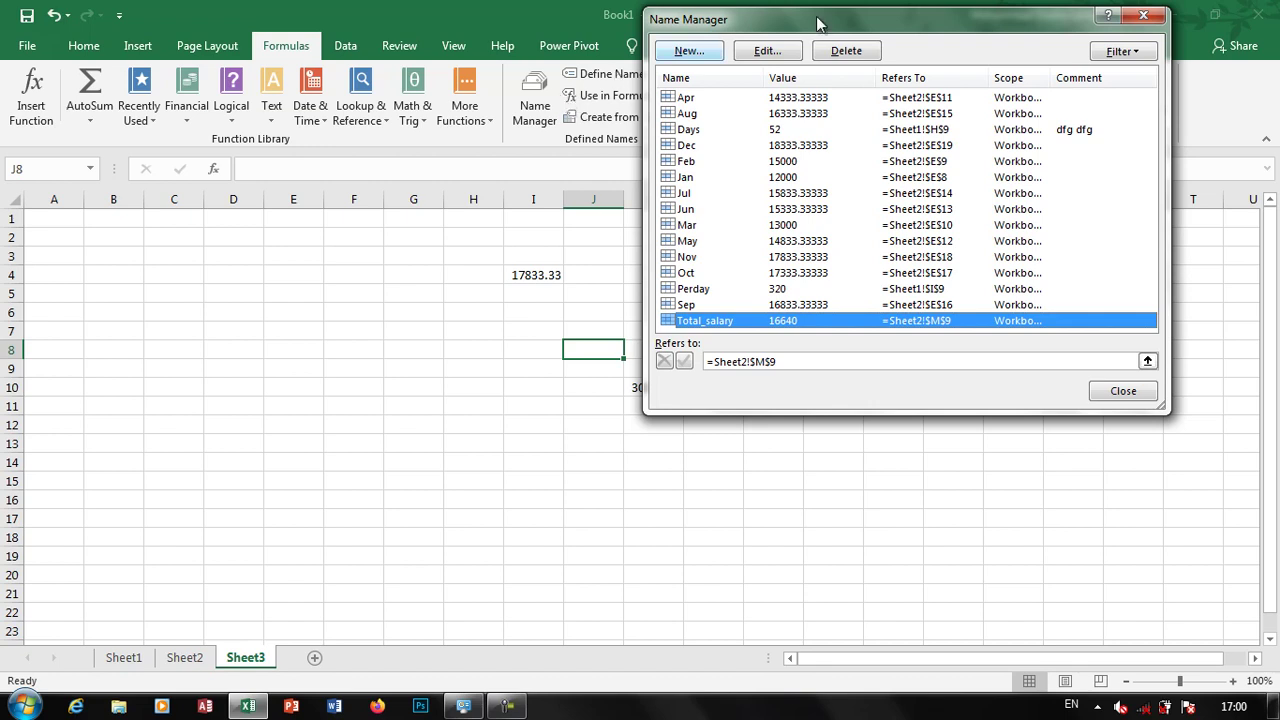
{"action": "left_click", "coordinate": [1143, 15]}
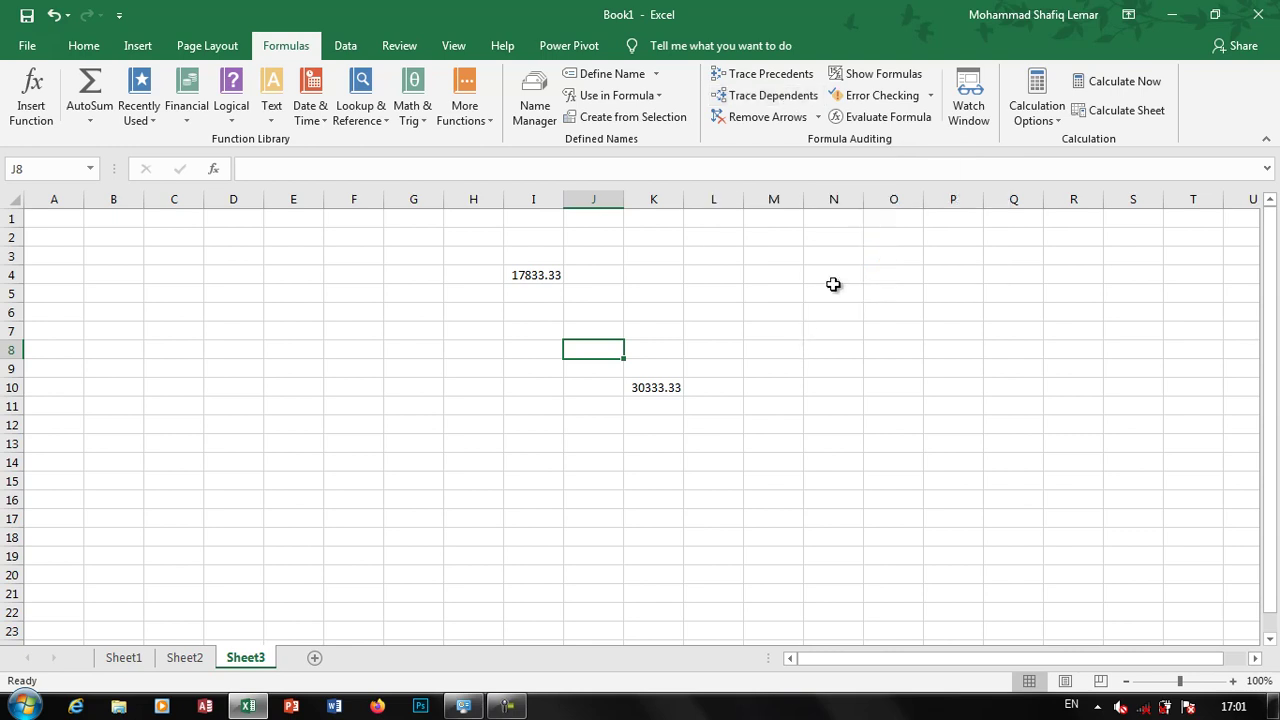
- Fill B8:B14 with the numbers 1, 5, 7, 8, 9, 70 and 14
{"action": "left_click", "coordinate": [108, 347]}
{"action": "type", "text": "1"}
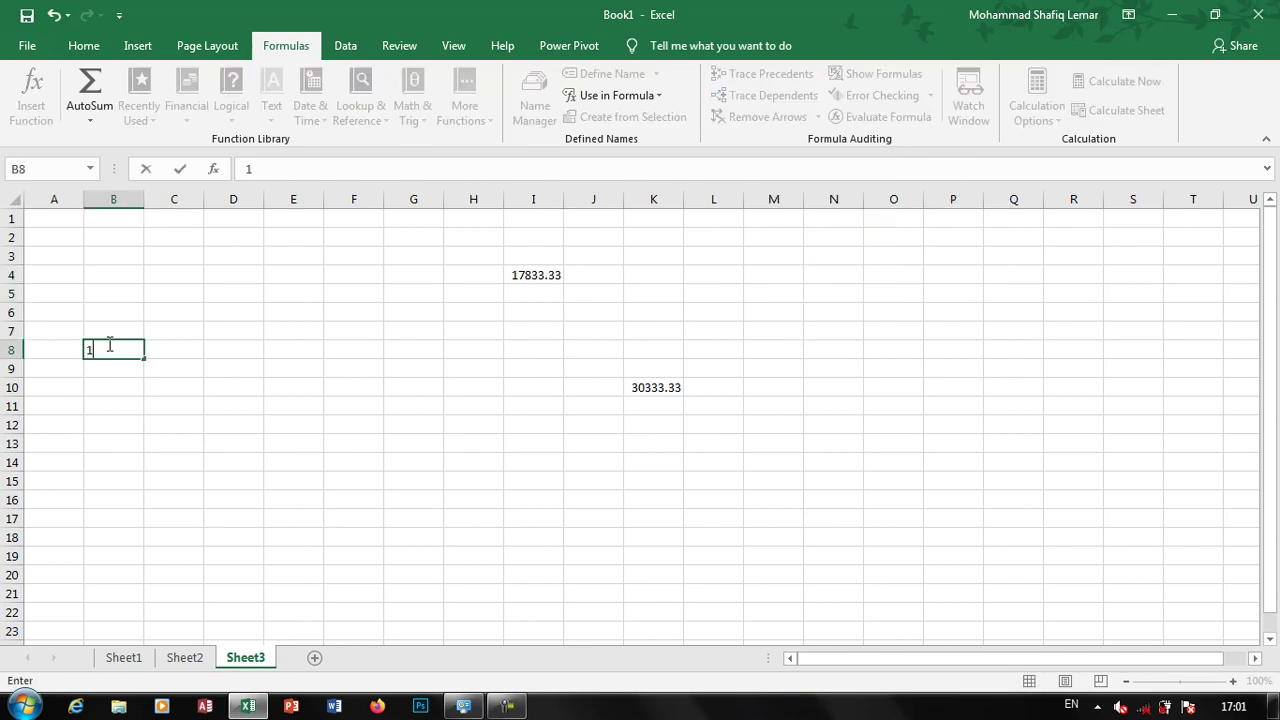
{"action": "key", "text": "Return"}
{"action": "type", "text": "5"}
{"action": "key", "text": "Return"}
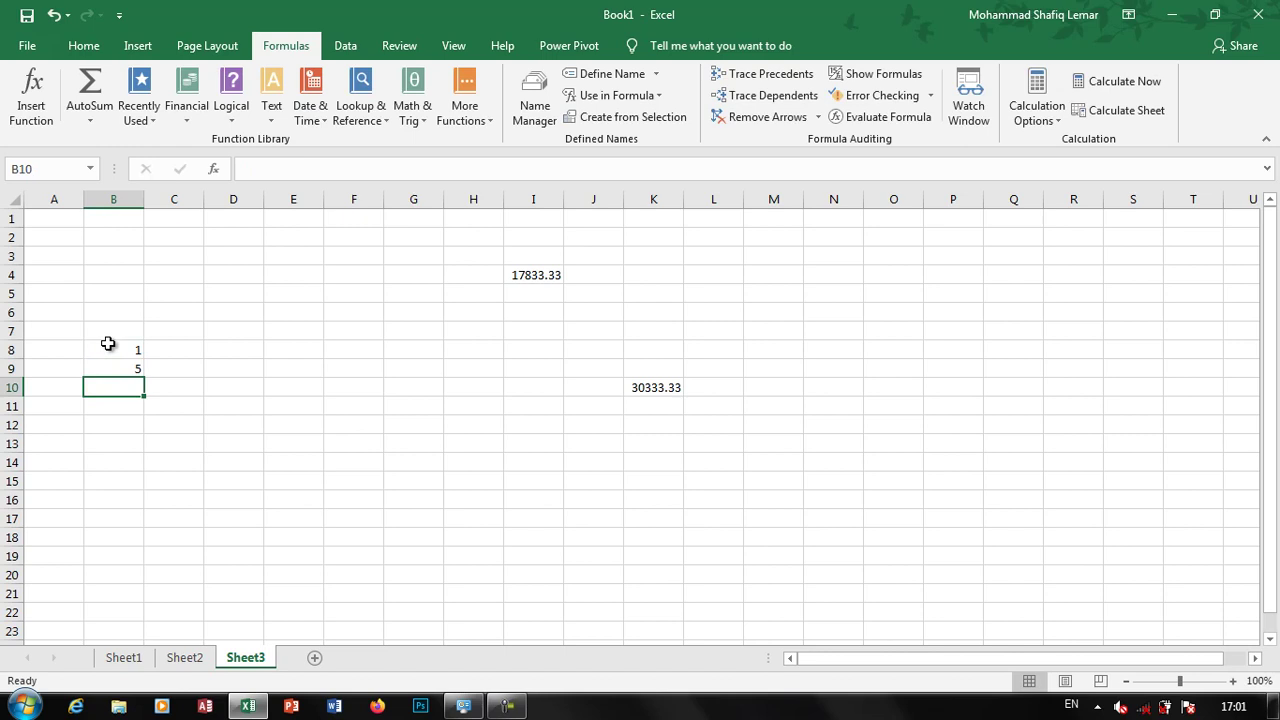
{"action": "type", "text": "7"}
{"action": "key", "text": "Return"}
{"action": "type", "text": "8"}
{"action": "key", "text": "Return"}
{"action": "type", "text": "9"}
{"action": "key", "text": "Return"}
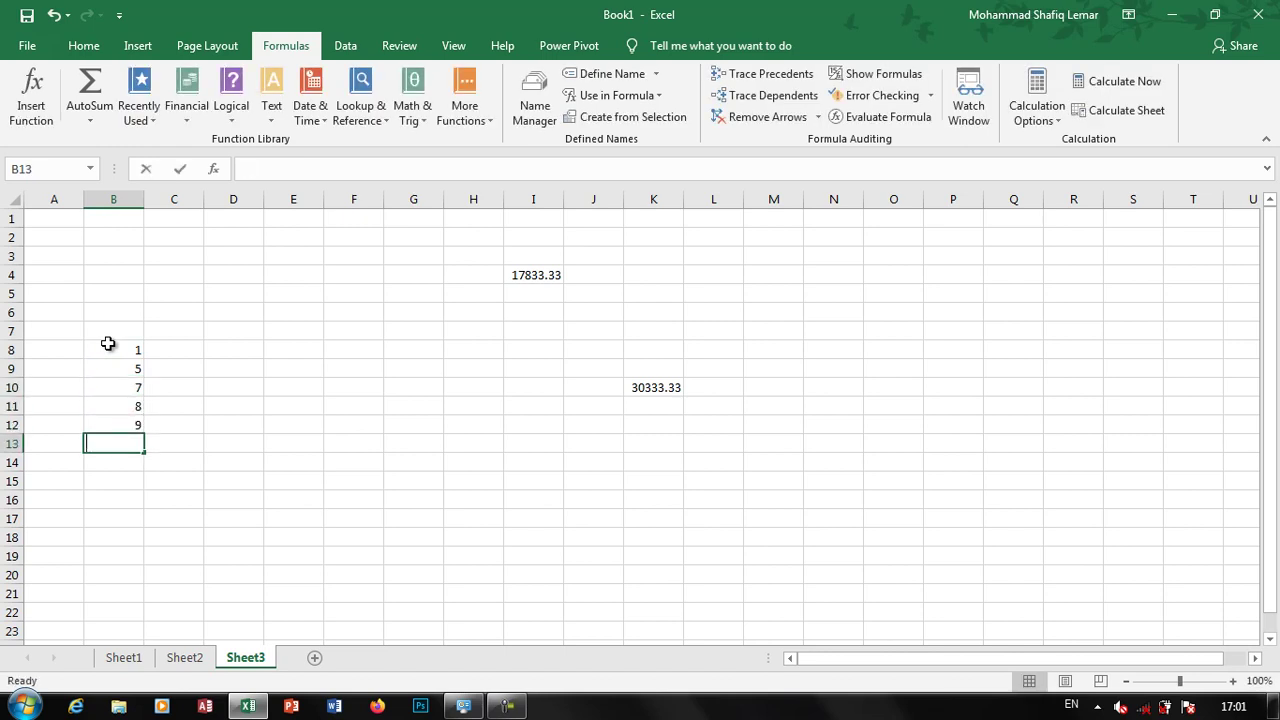
{"action": "type", "text": "70"}
{"action": "key", "text": "Return"}
{"action": "type", "text": "14"}
{"action": "key", "text": "Return"}
{"action": "key", "text": "Tab"}
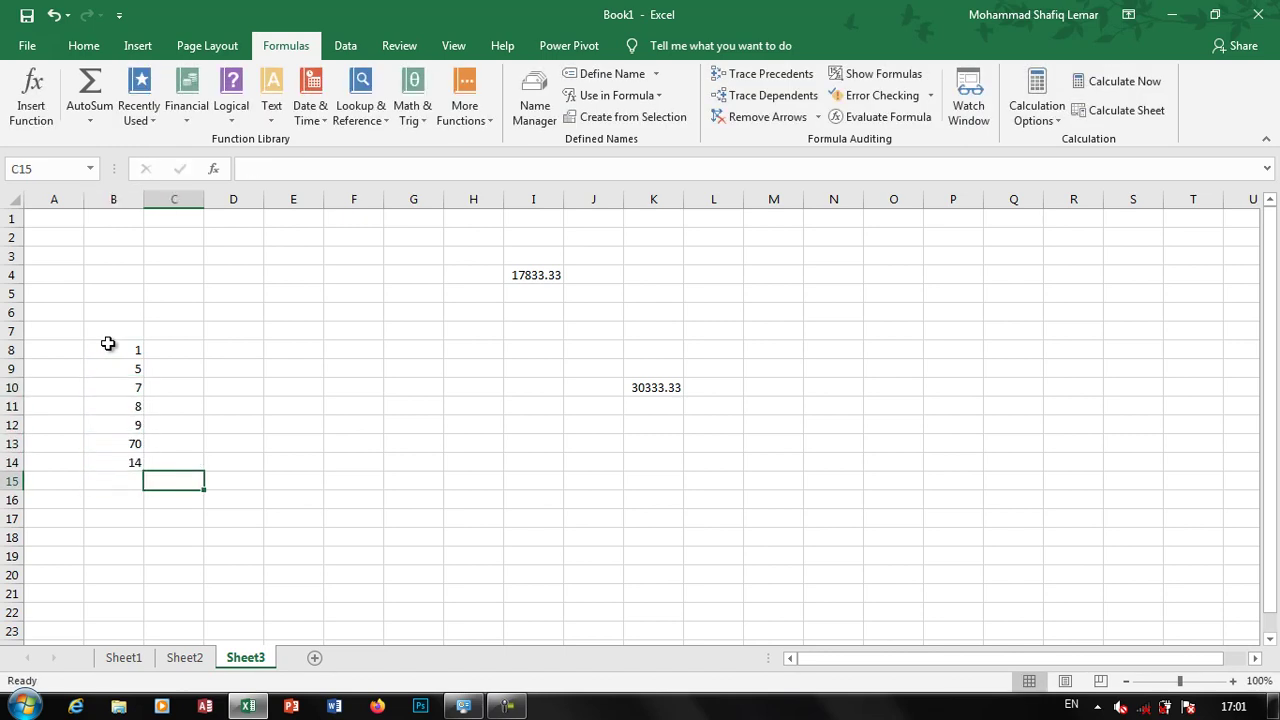
- Enter =B13/2/B9 in D12 so it returns 7
{"action": "key", "text": "Right"}
{"action": "key", "text": "Up"}
{"action": "key", "text": "Up"}
{"action": "key", "text": "Up"}
{"action": "type", "text": "="}
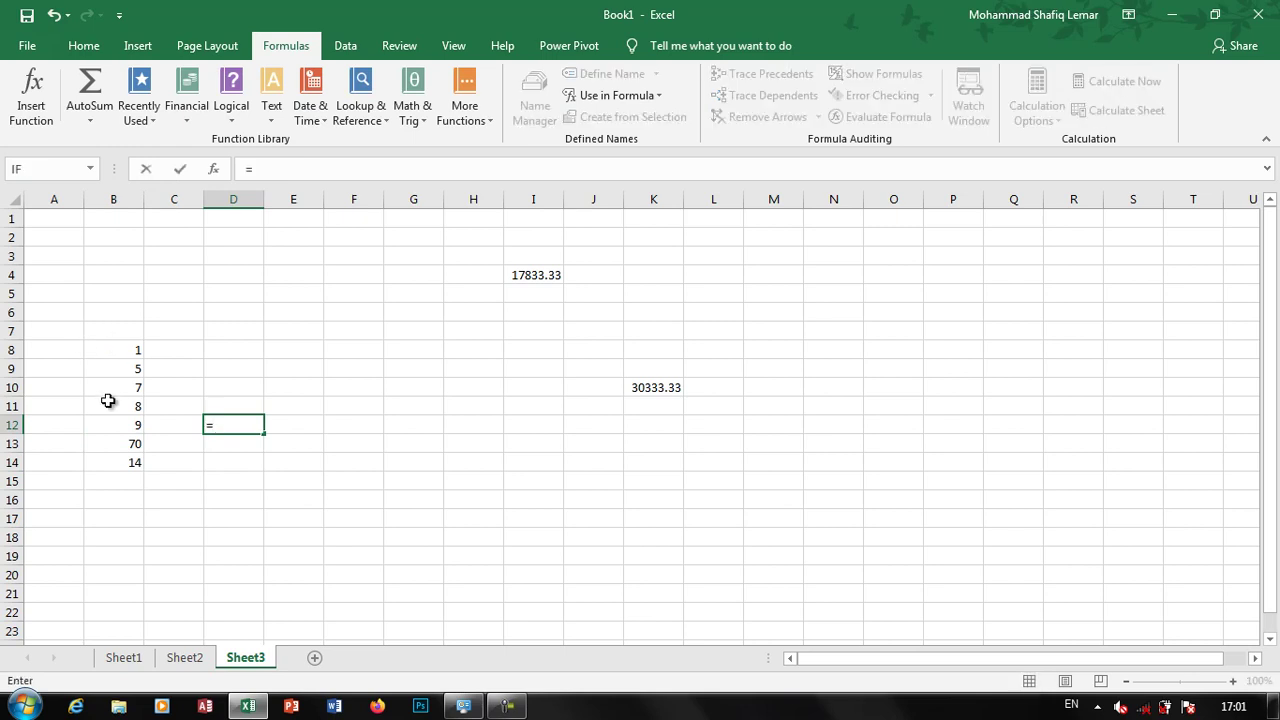
{"action": "left_click", "coordinate": [109, 442]}
{"action": "type", "text": "/2"}
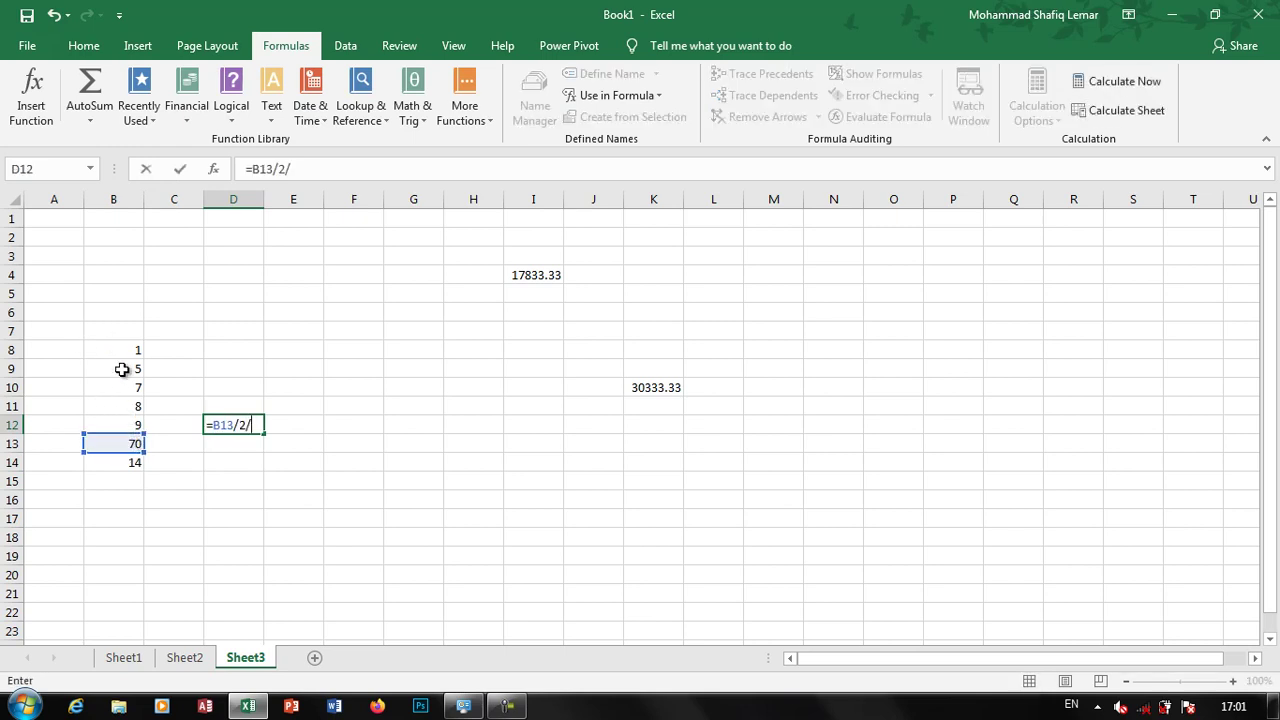
{"action": "type", "text": "/"}
{"action": "left_click", "coordinate": [122, 369]}
{"action": "key", "text": "Return"}
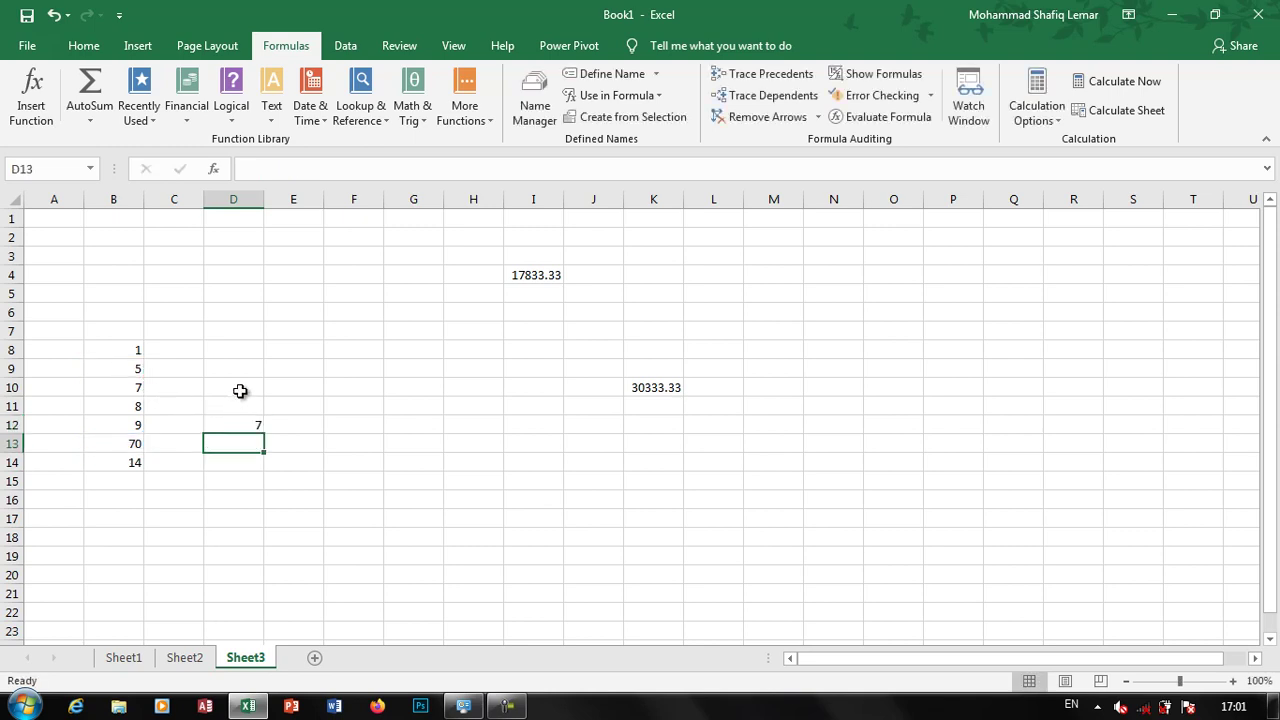
- Enter =B10+B11+B9+B8 in D10 by clicking the cells, giving 21
{"action": "left_click", "coordinate": [241, 387]}
{"action": "type", "text": "="}
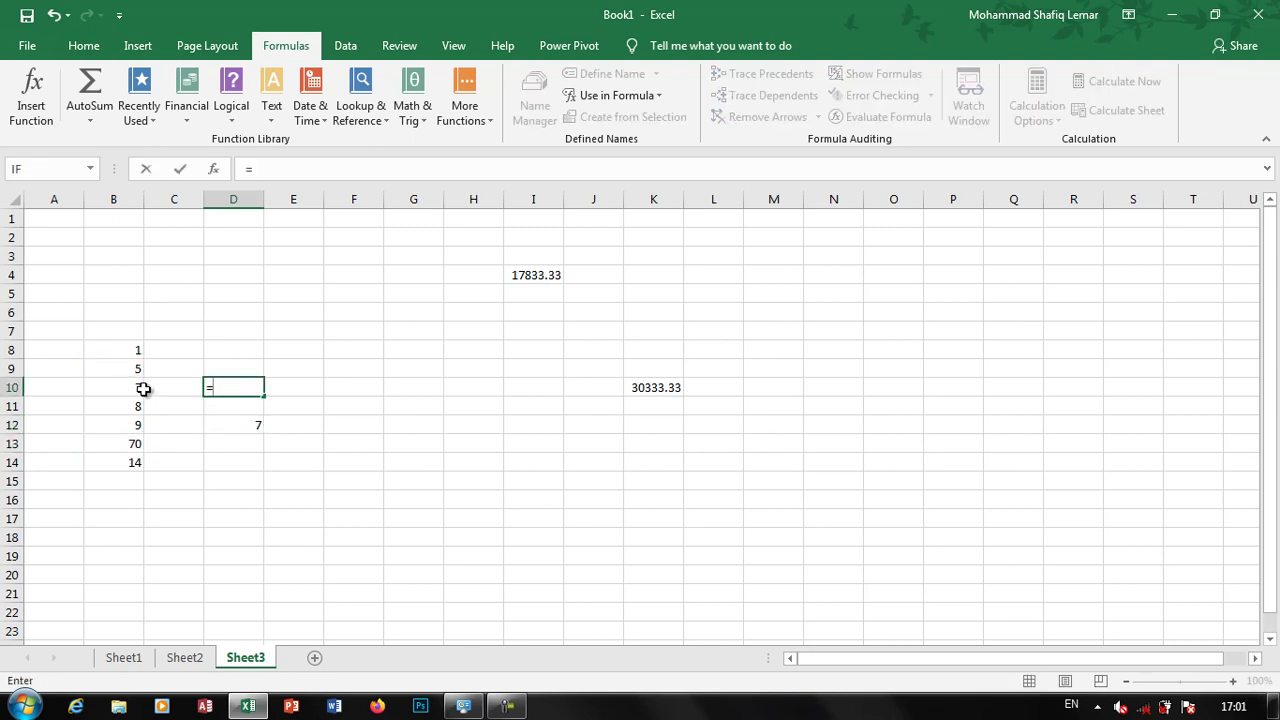
{"action": "left_click", "coordinate": [124, 389]}
{"action": "type", "text": "+"}
{"action": "left_click", "coordinate": [126, 408]}
{"action": "type", "text": "+"}
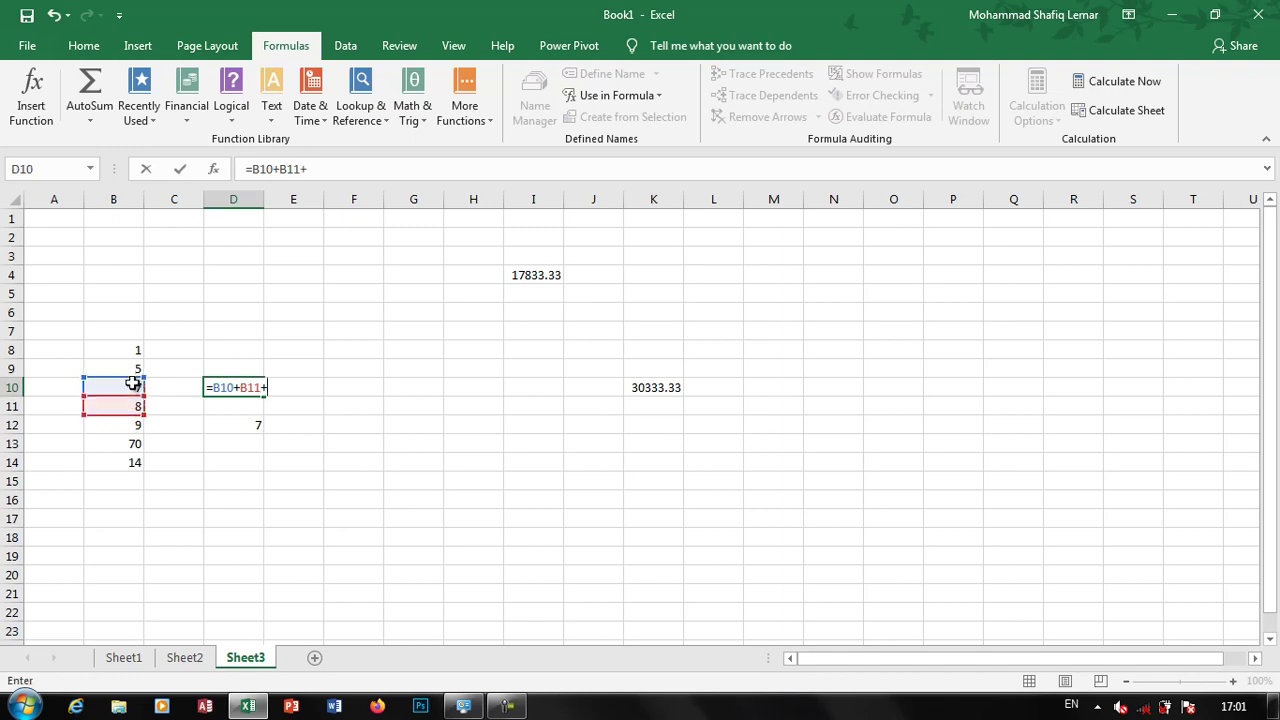
{"action": "left_click", "coordinate": [130, 369]}
{"action": "type", "text": "+"}
{"action": "left_click", "coordinate": [137, 354]}
{"action": "key", "text": "Return"}
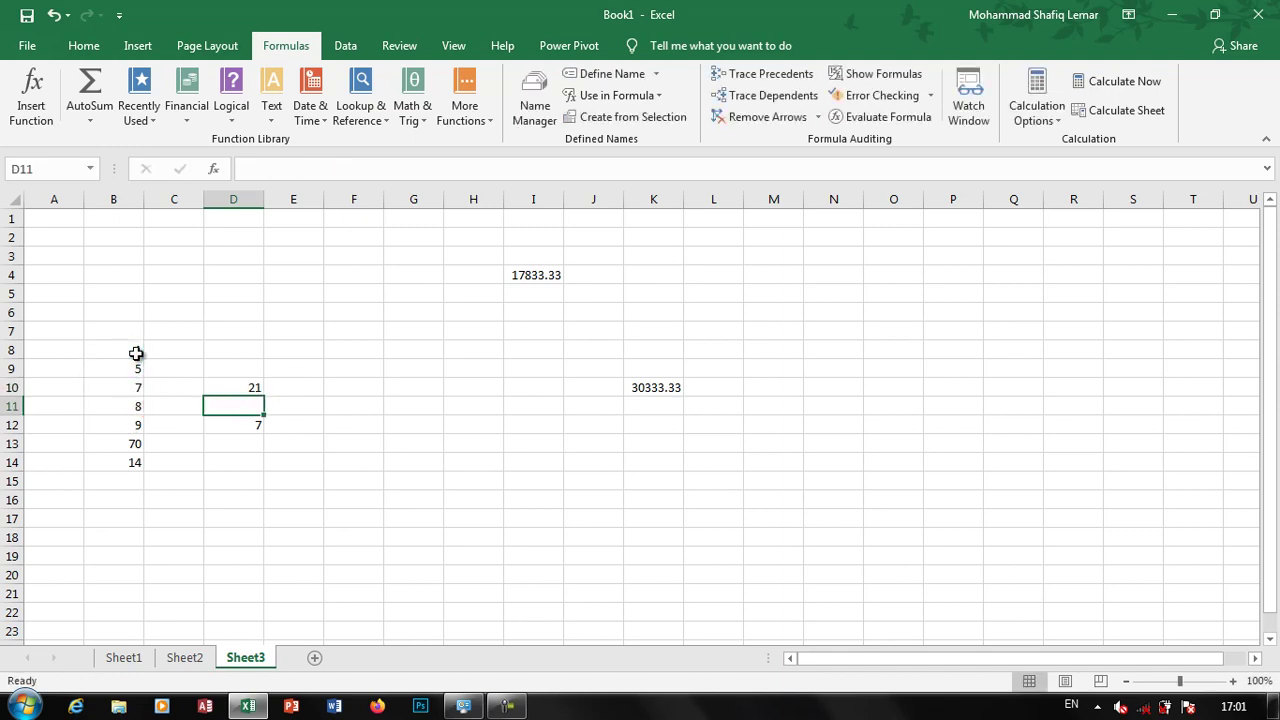
{"action": "left_click", "coordinate": [238, 390]}
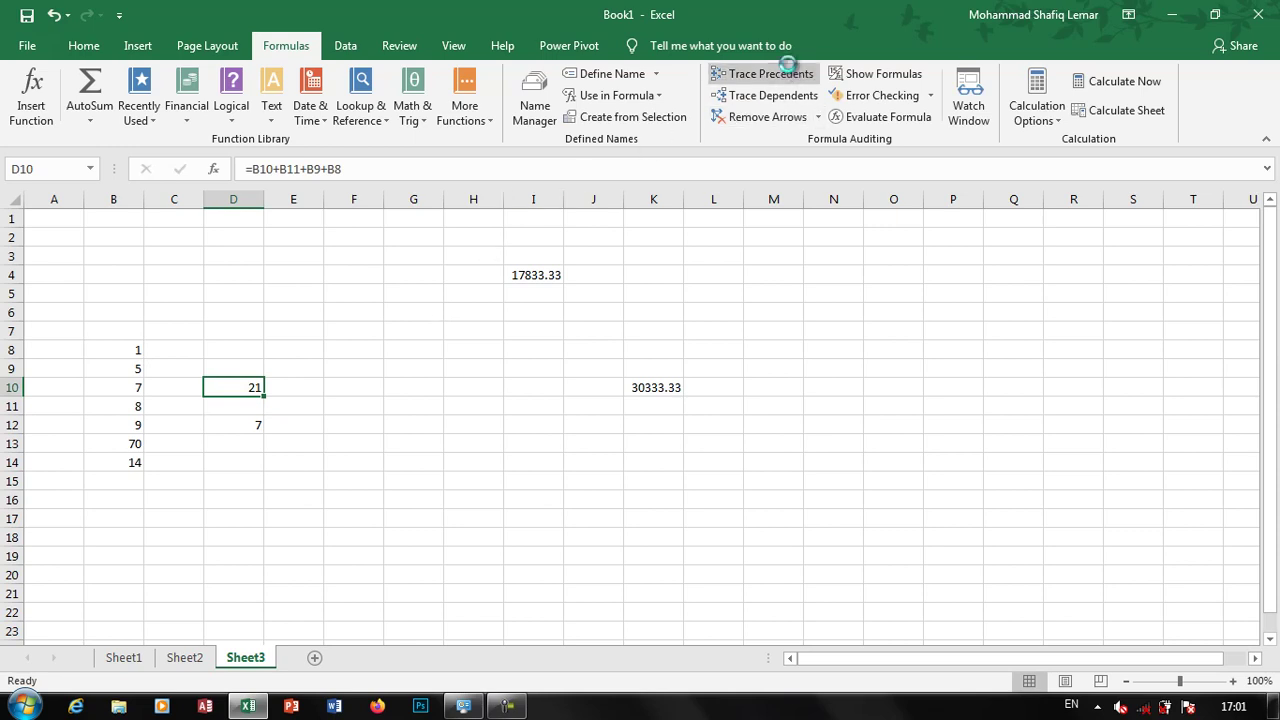
{"action": "left_click", "coordinate": [775, 76]}
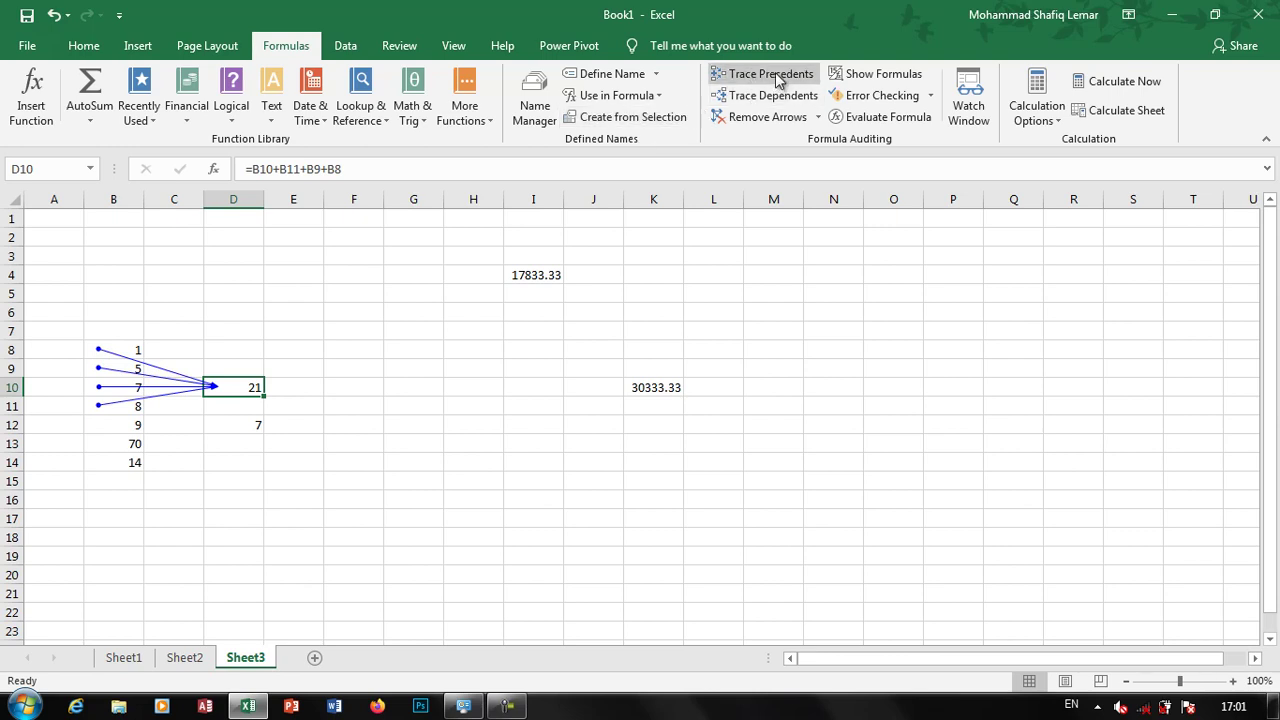
{"action": "left_click", "coordinate": [110, 438]}
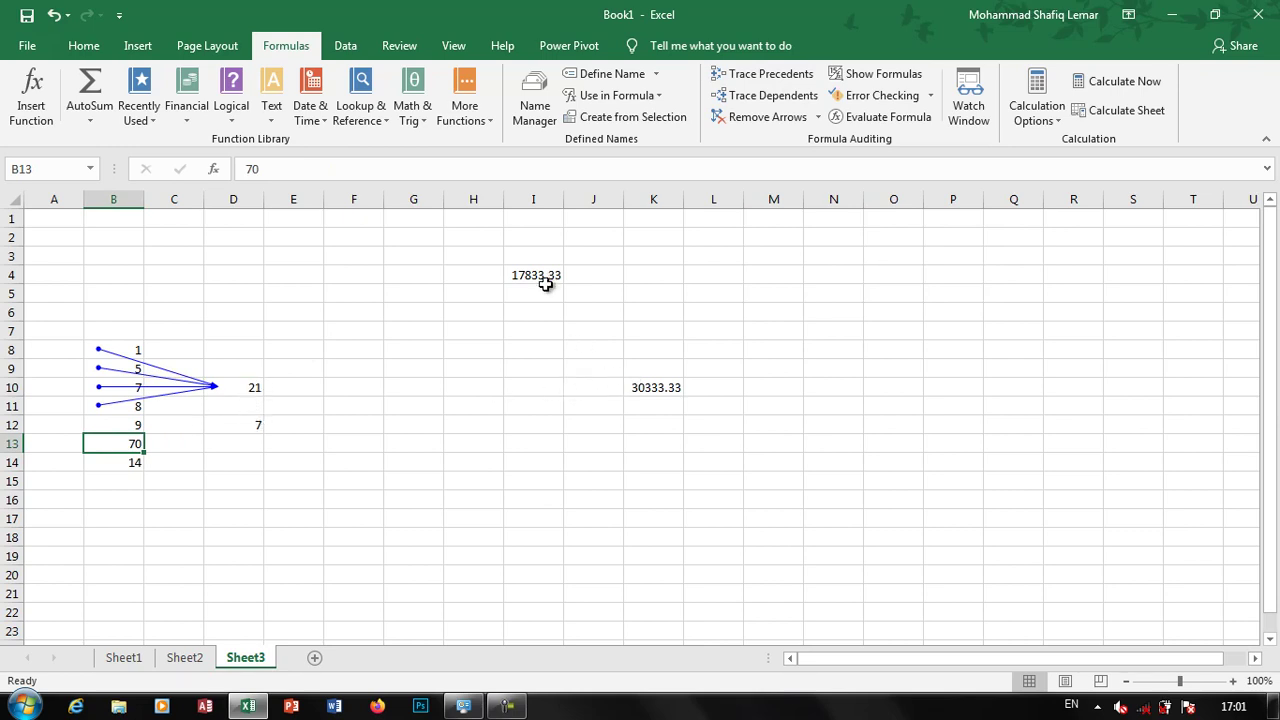
{"action": "left_click", "coordinate": [753, 106]}
{"action": "left_click", "coordinate": [816, 115]}
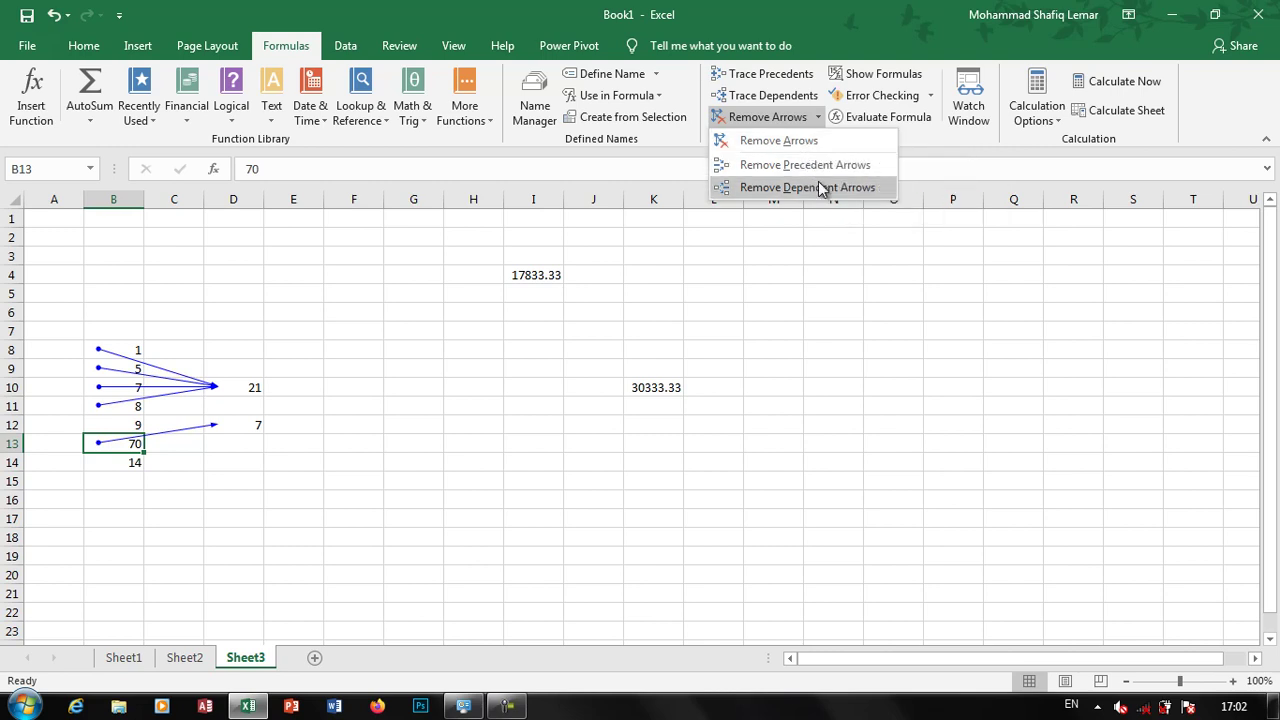
{"action": "left_click", "coordinate": [826, 140]}
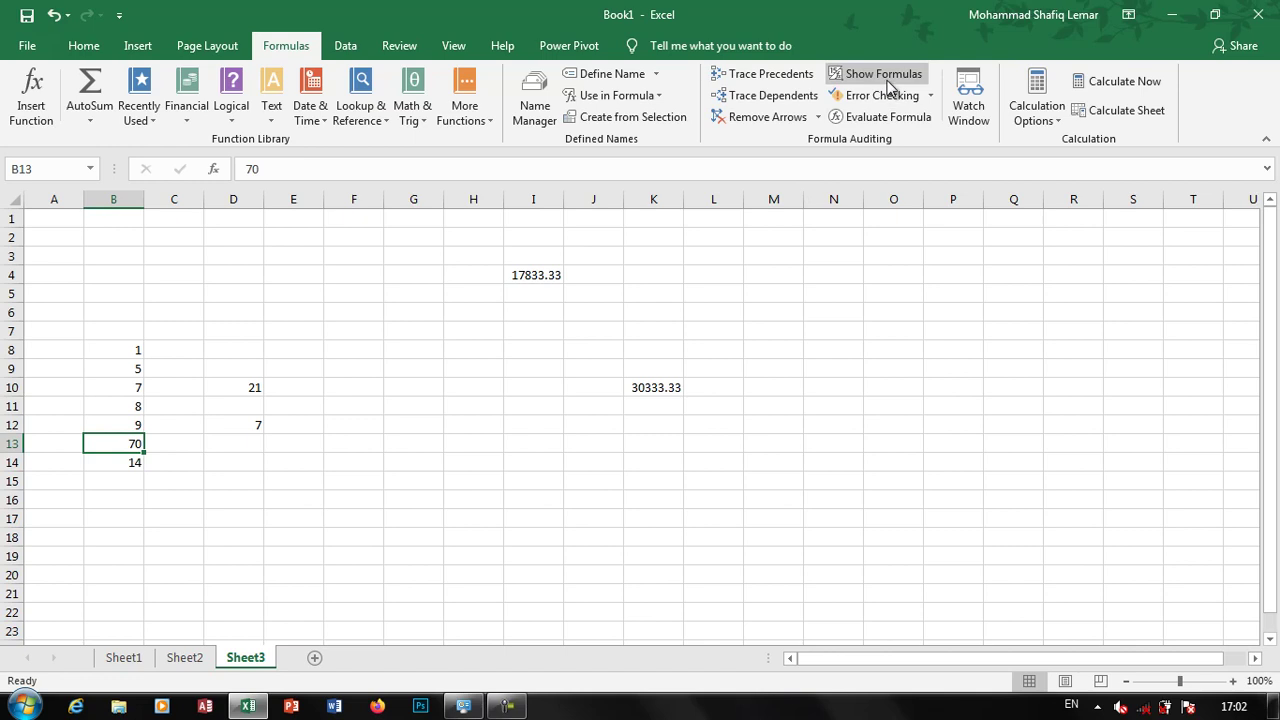
{"action": "left_click", "coordinate": [222, 387]}
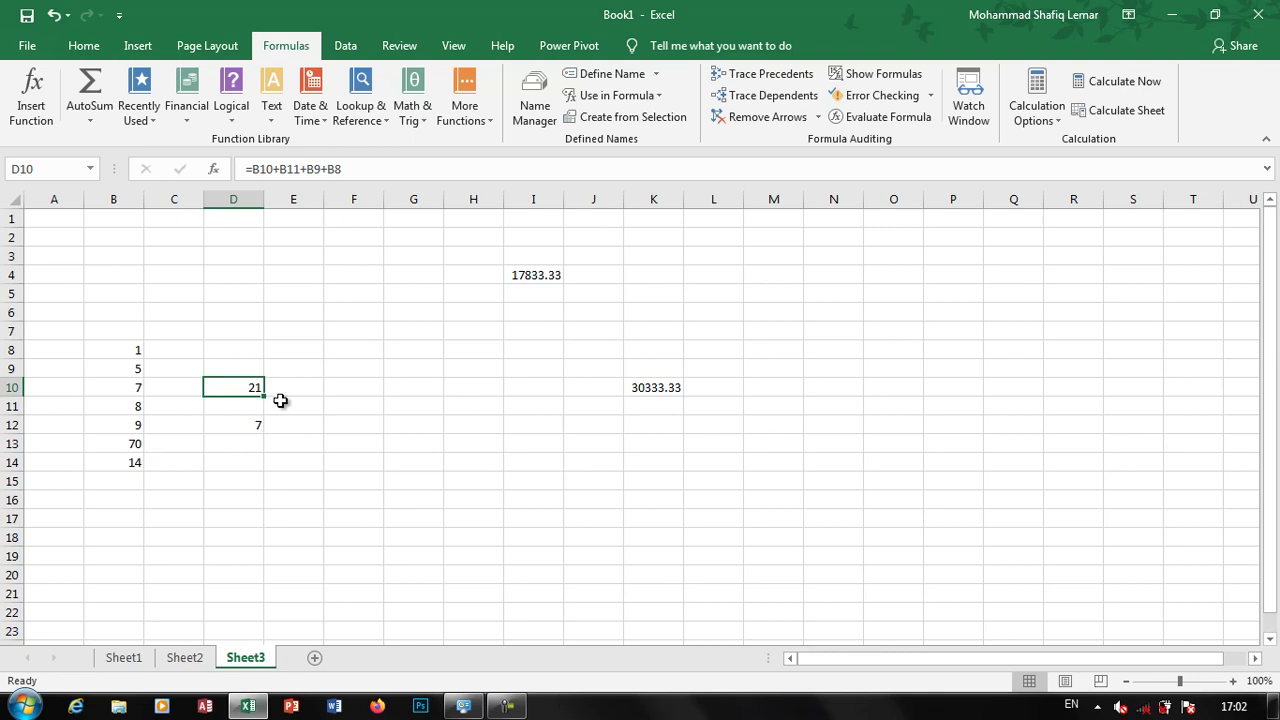
- Toggle Show Formulas to inspect D12, then off so cells show 21, 7, 17833.33, 30333.33
{"action": "left_click", "coordinate": [876, 74]}
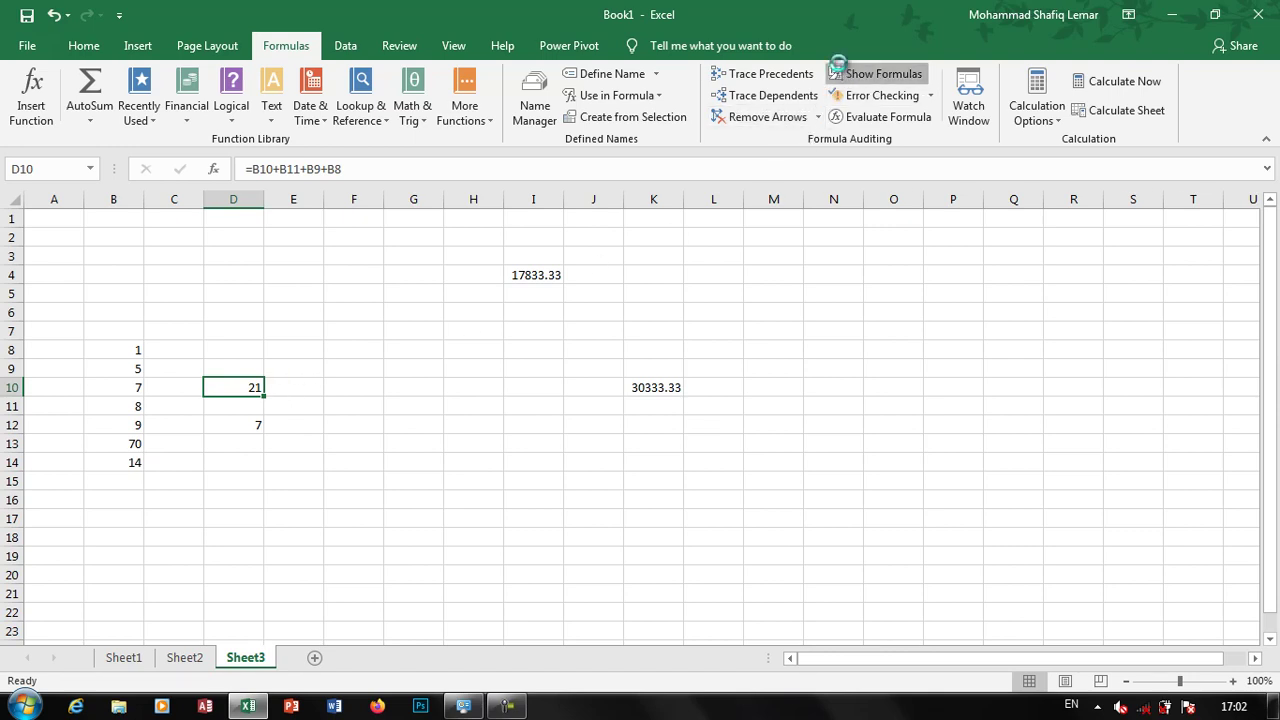
{"action": "left_click", "coordinate": [545, 463]}
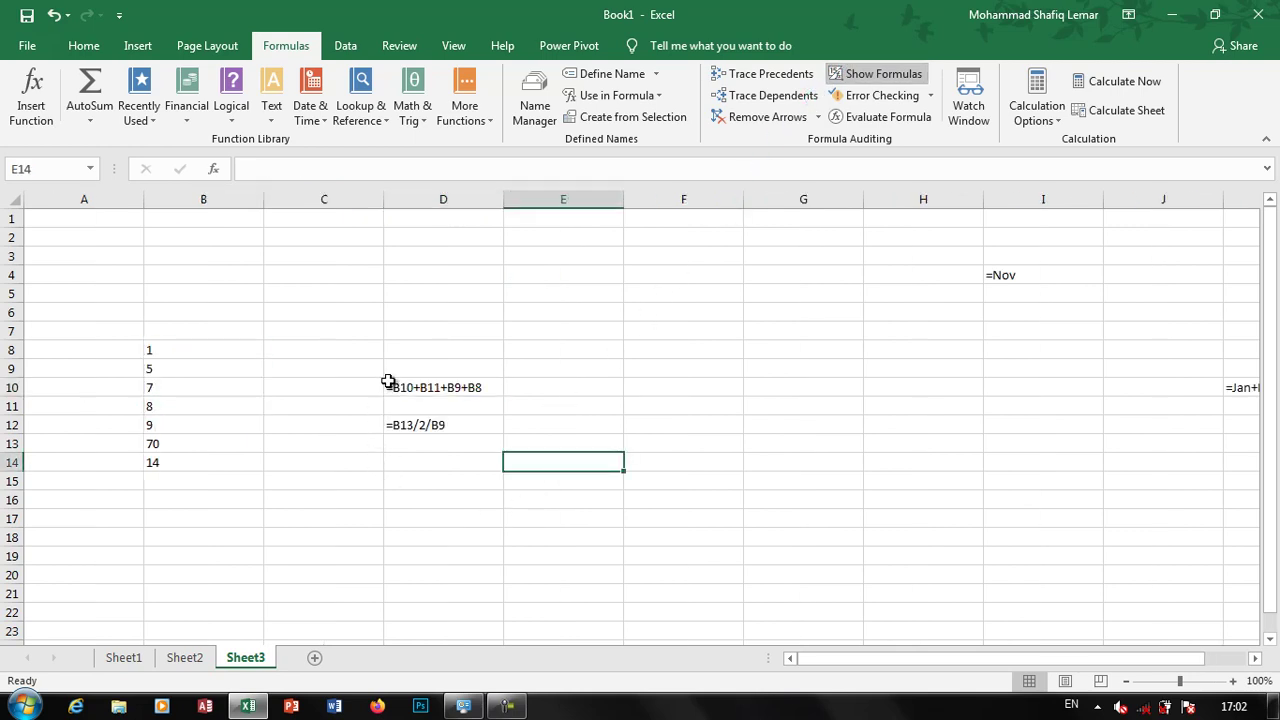
{"action": "left_click", "coordinate": [405, 432]}
{"action": "left_click", "coordinate": [395, 535]}
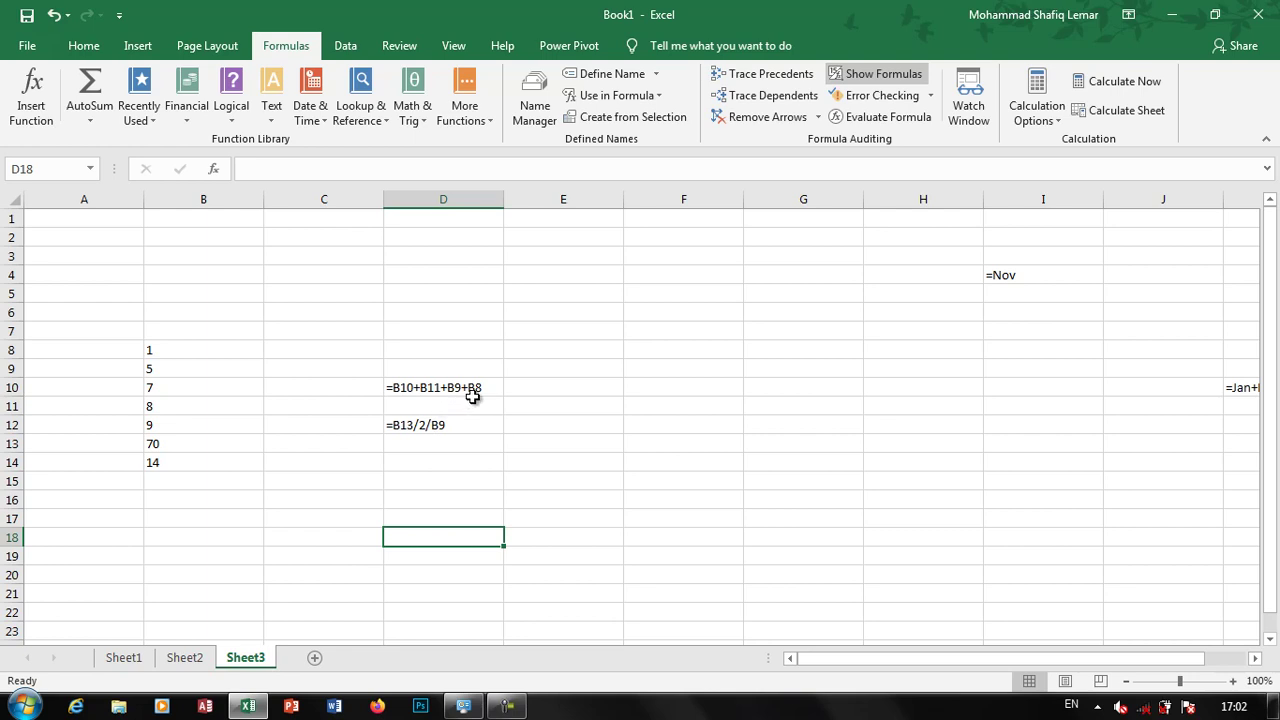
{"action": "left_click", "coordinate": [900, 78]}
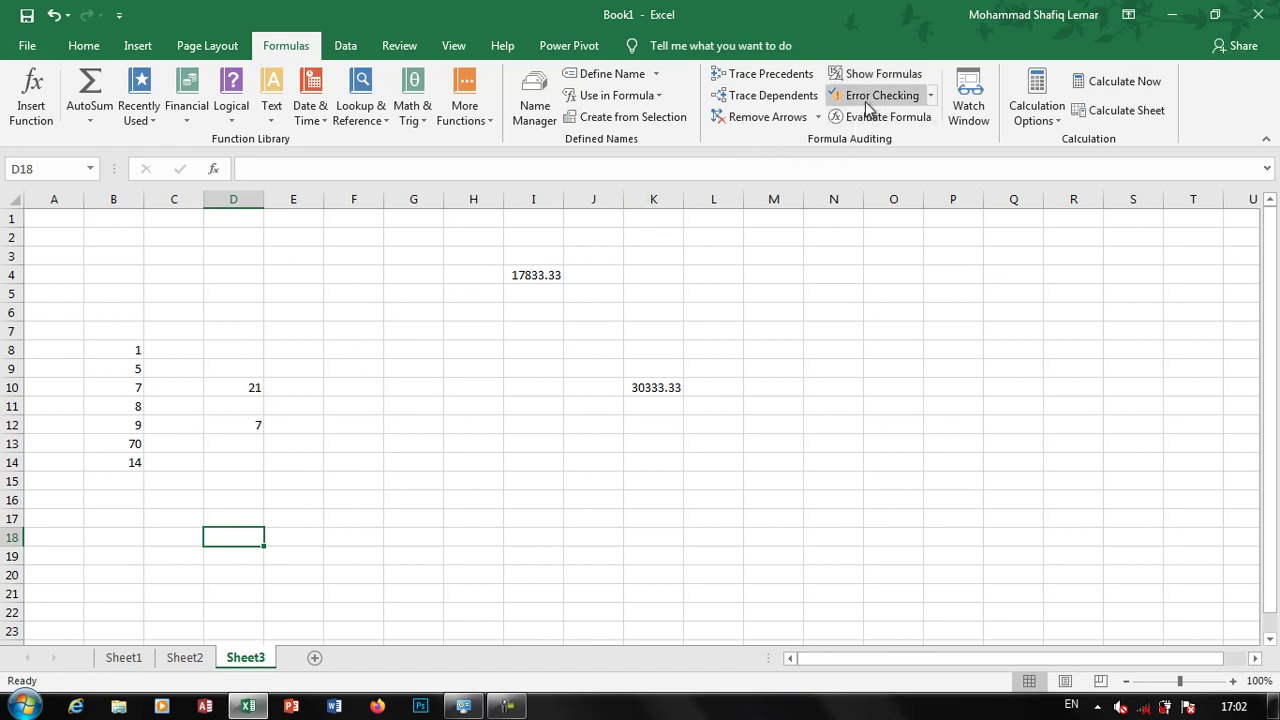
- Enter the broken formula =AA+99 in I14, producing a #NAME? error
{"action": "left_click", "coordinate": [526, 461]}
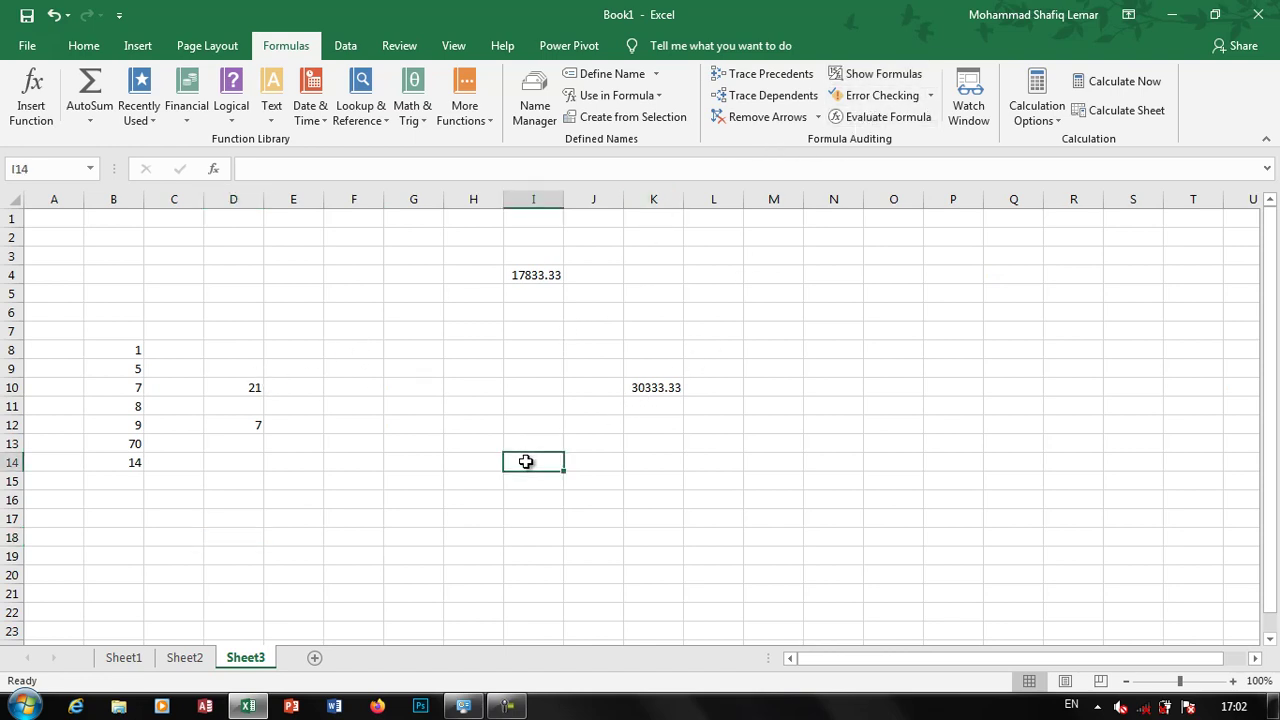
{"action": "type", "text": "="}
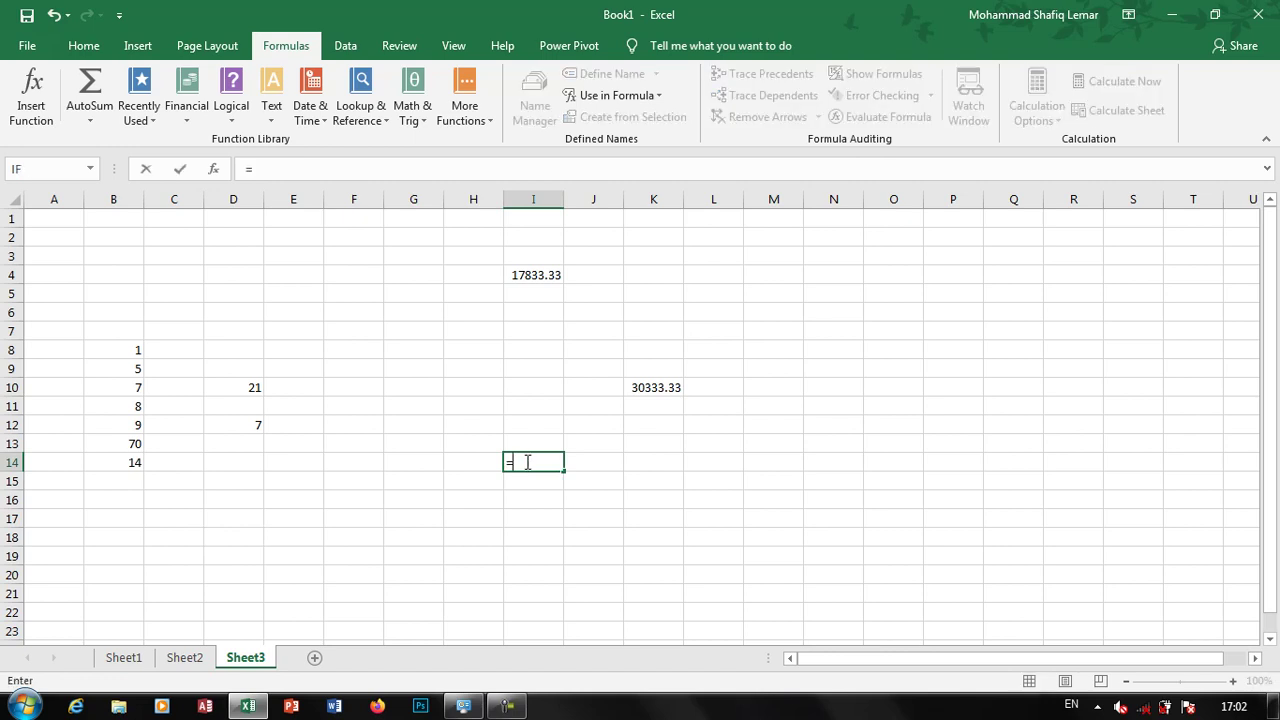
{"action": "type", "text": "AA+99"}
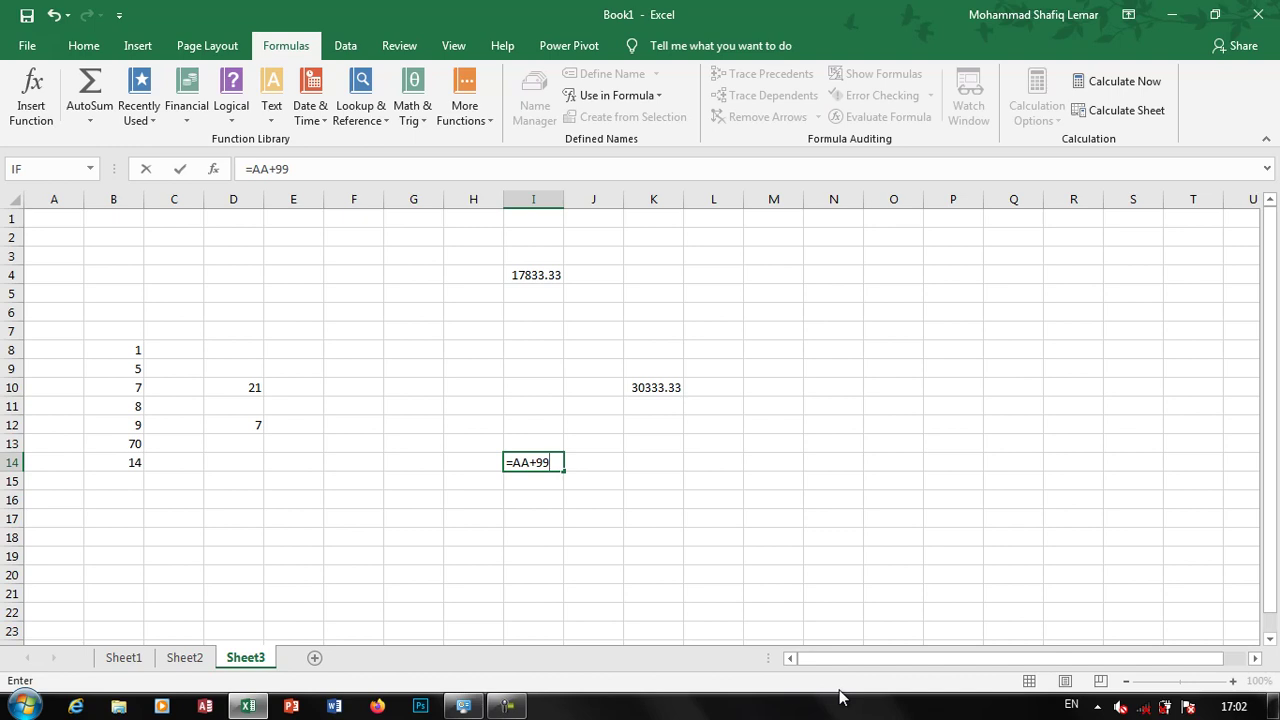
{"action": "key", "text": "Return"}
{"action": "key", "text": "Up"}
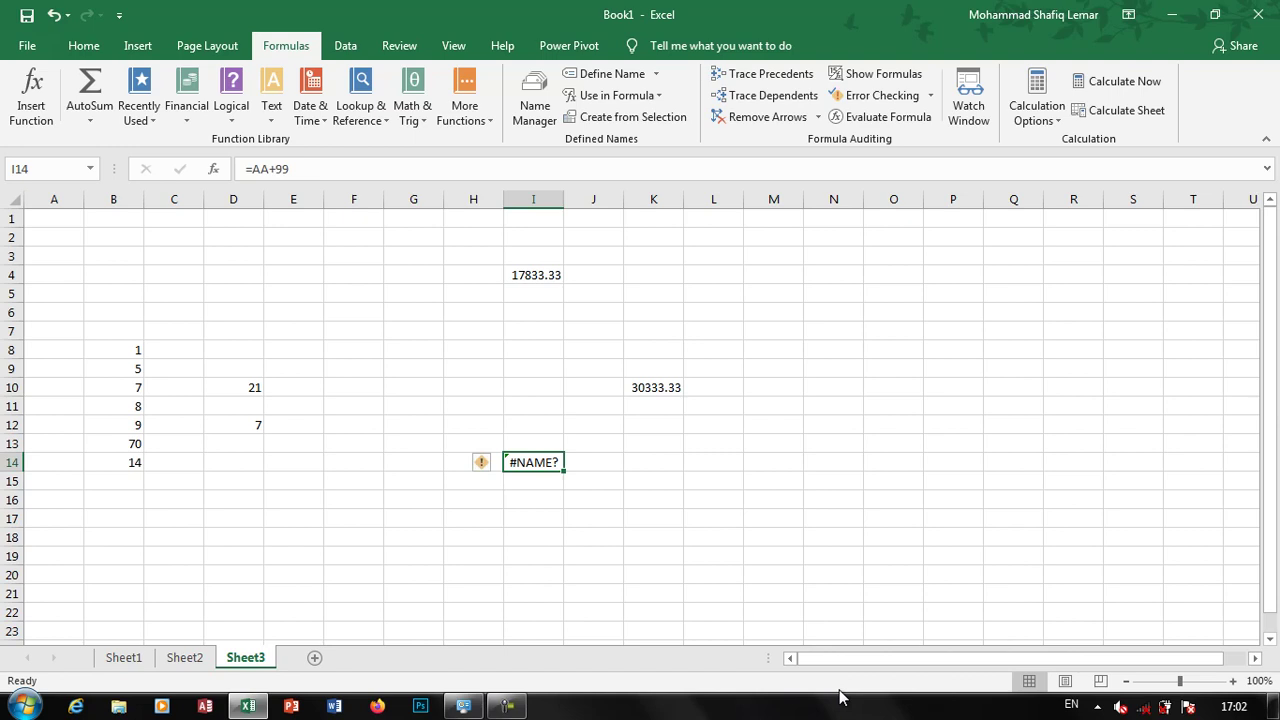
- Run Error Checking on I14 and view online help for its Invalid Name error
{"action": "left_click", "coordinate": [930, 95]}
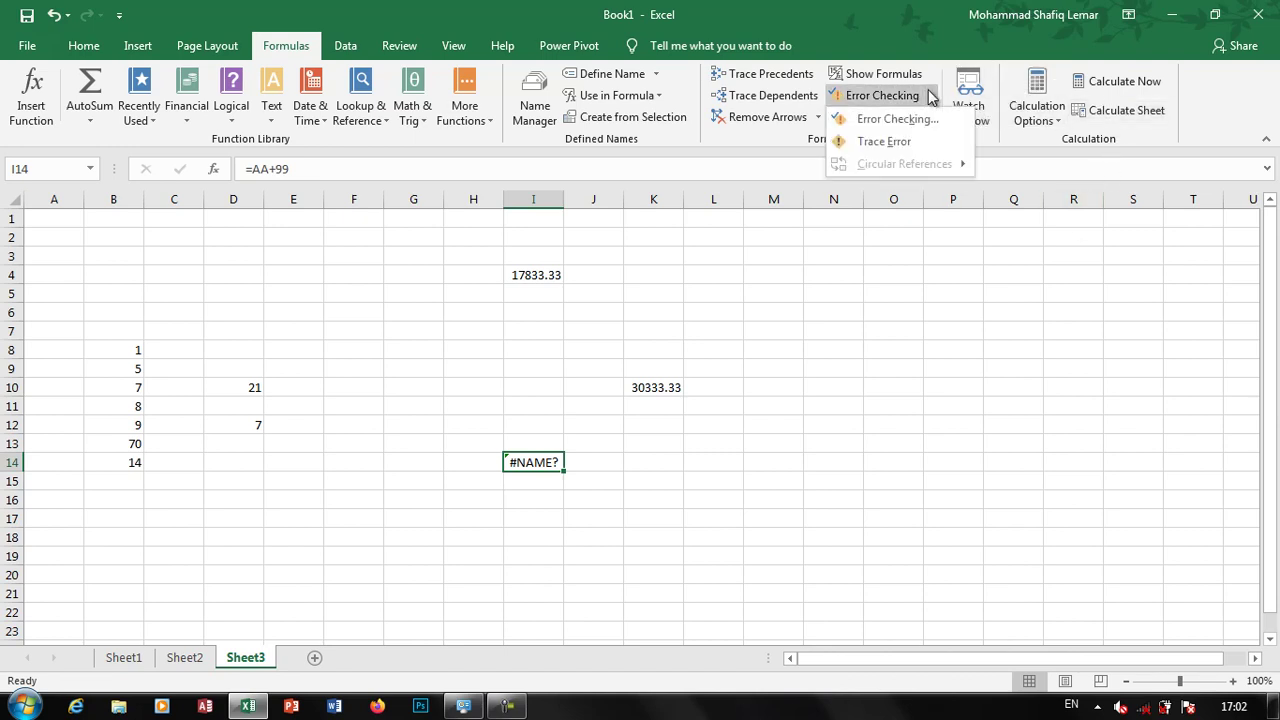
{"action": "left_click", "coordinate": [913, 120]}
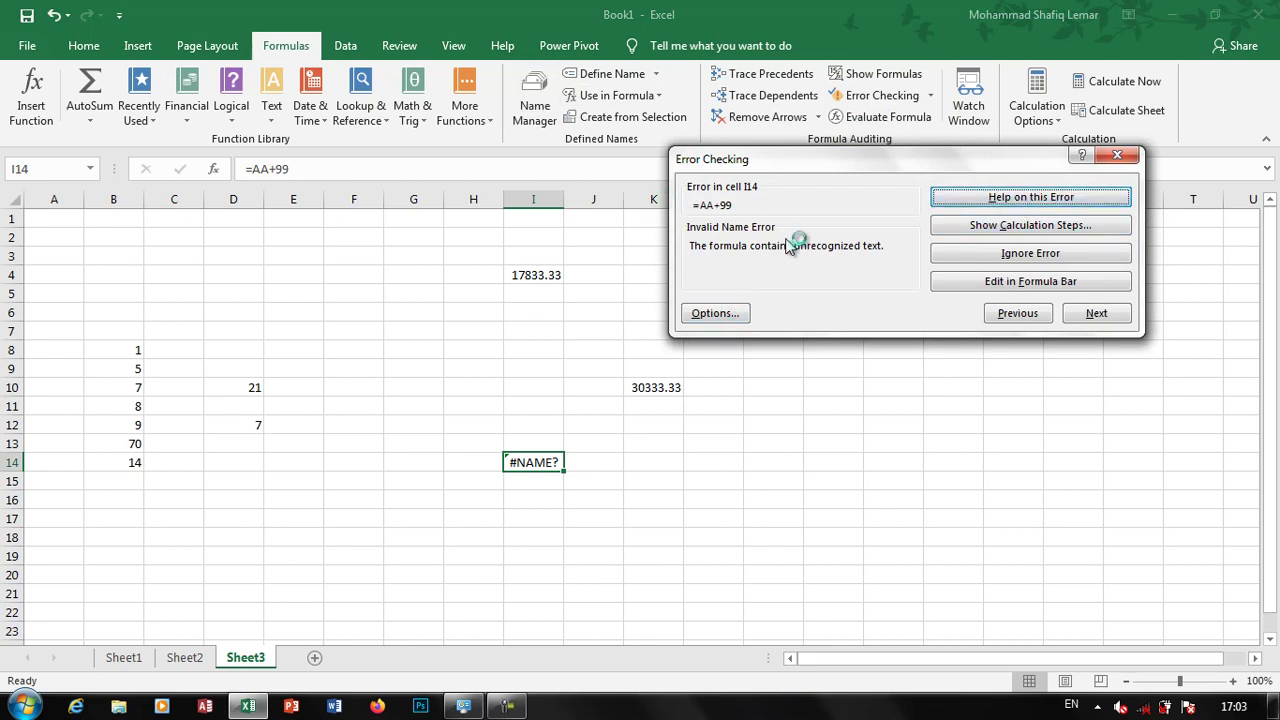
{"action": "left_click", "coordinate": [962, 199]}
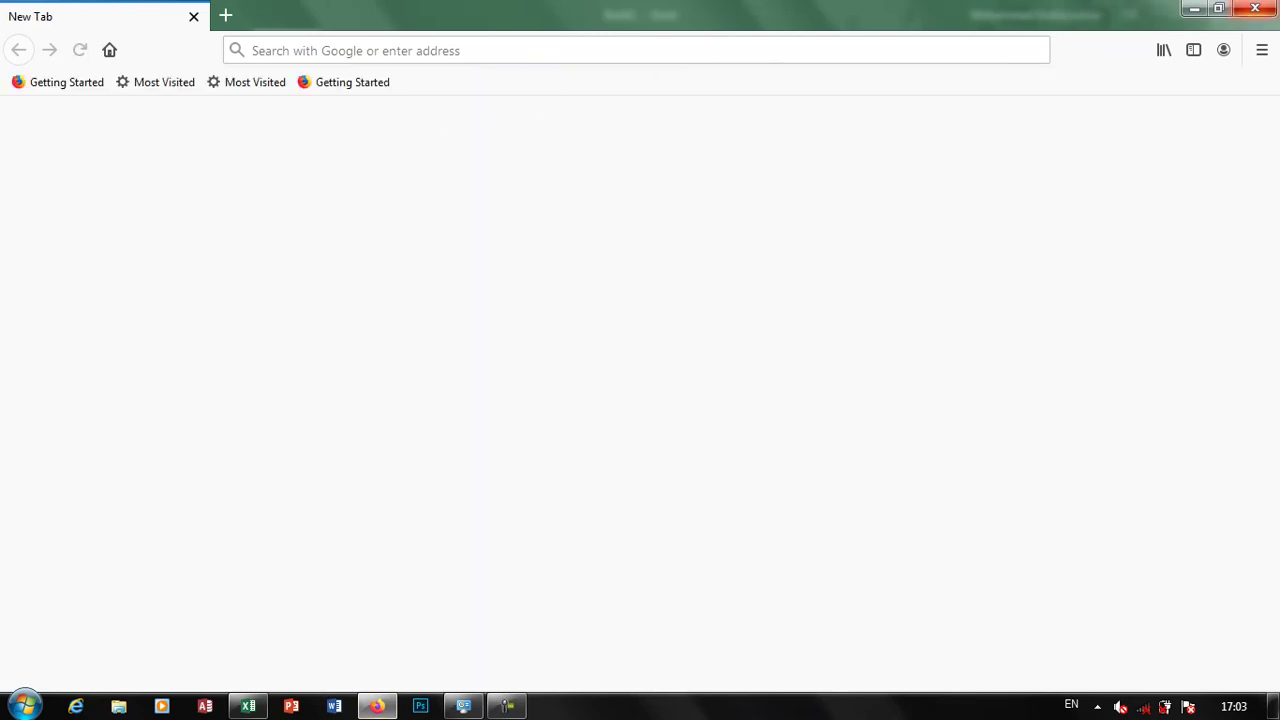
{"action": "key", "text": "alt+Tab"}
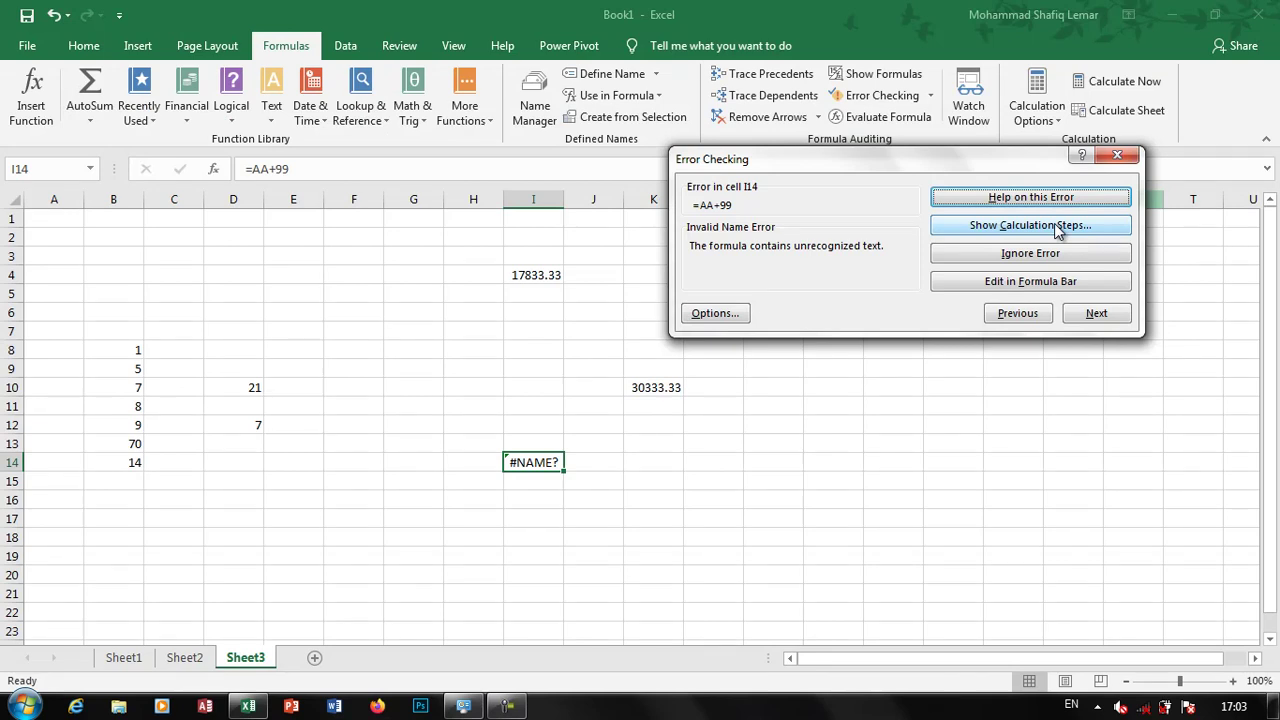
- Evaluate I14's formula step by step to see where the #NAME? error arises
{"action": "left_click", "coordinate": [1057, 226]}
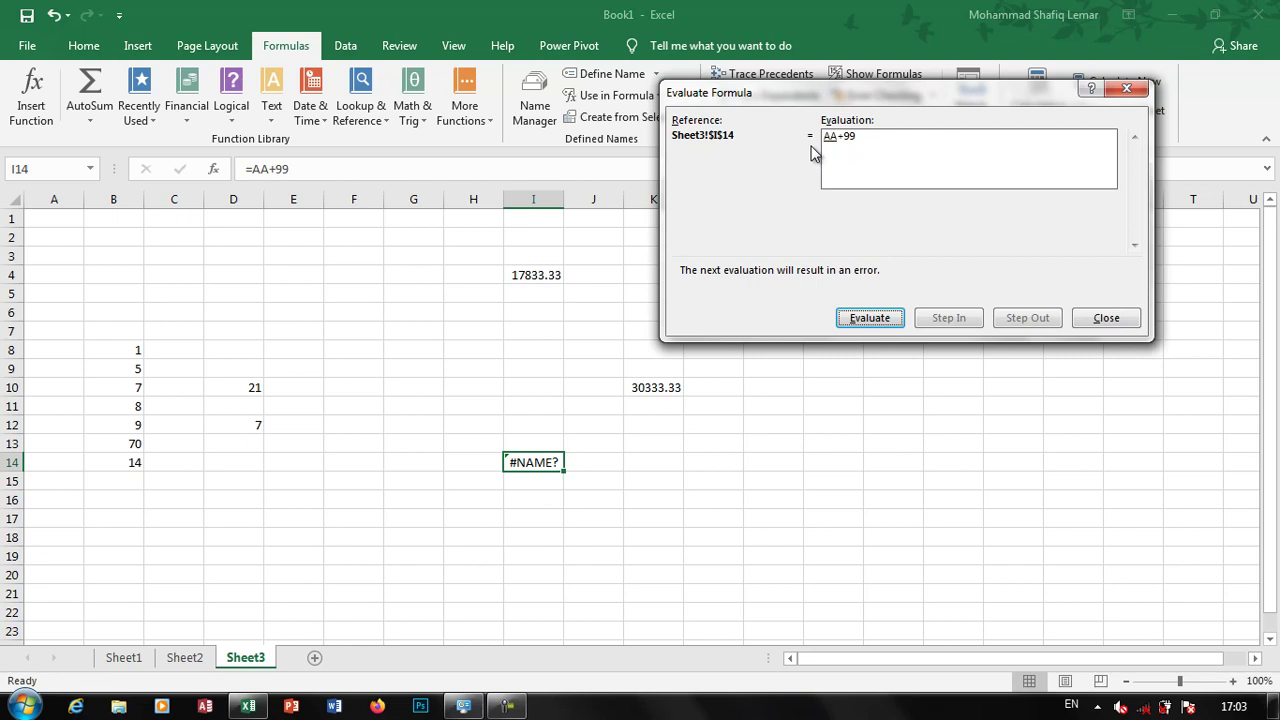
{"action": "left_click", "coordinate": [869, 317]}
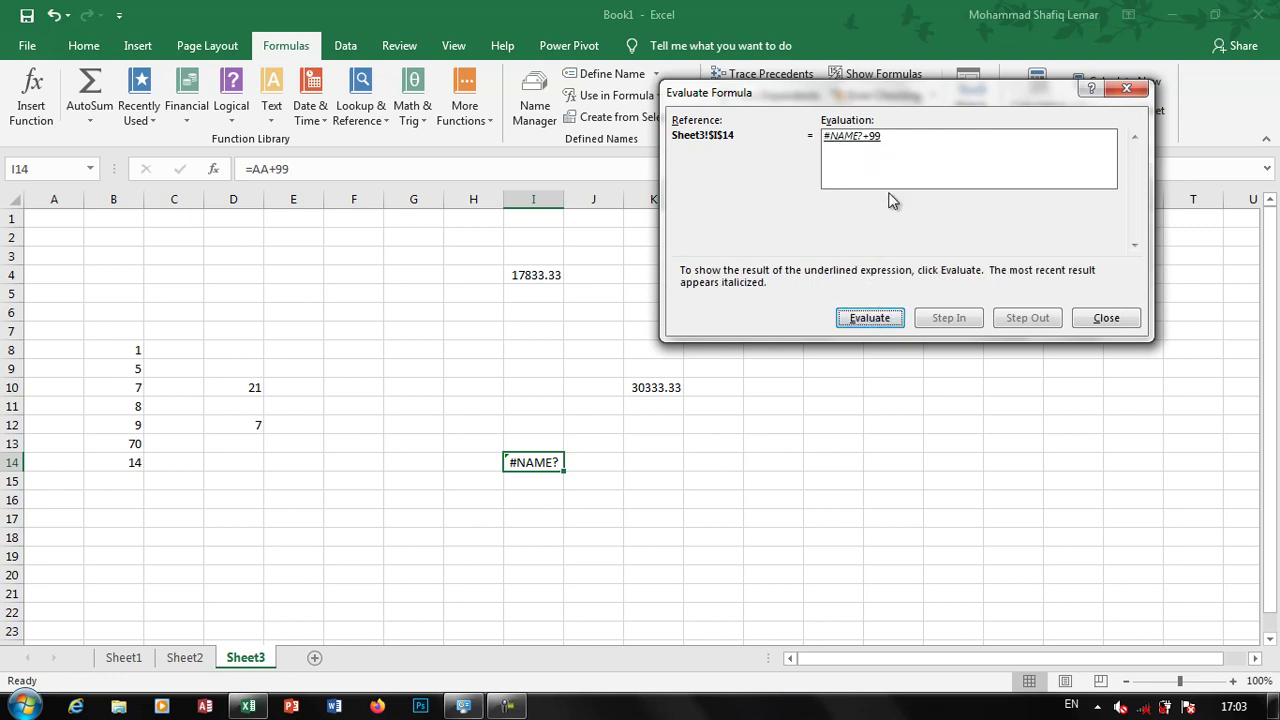
{"action": "left_click", "coordinate": [866, 330]}
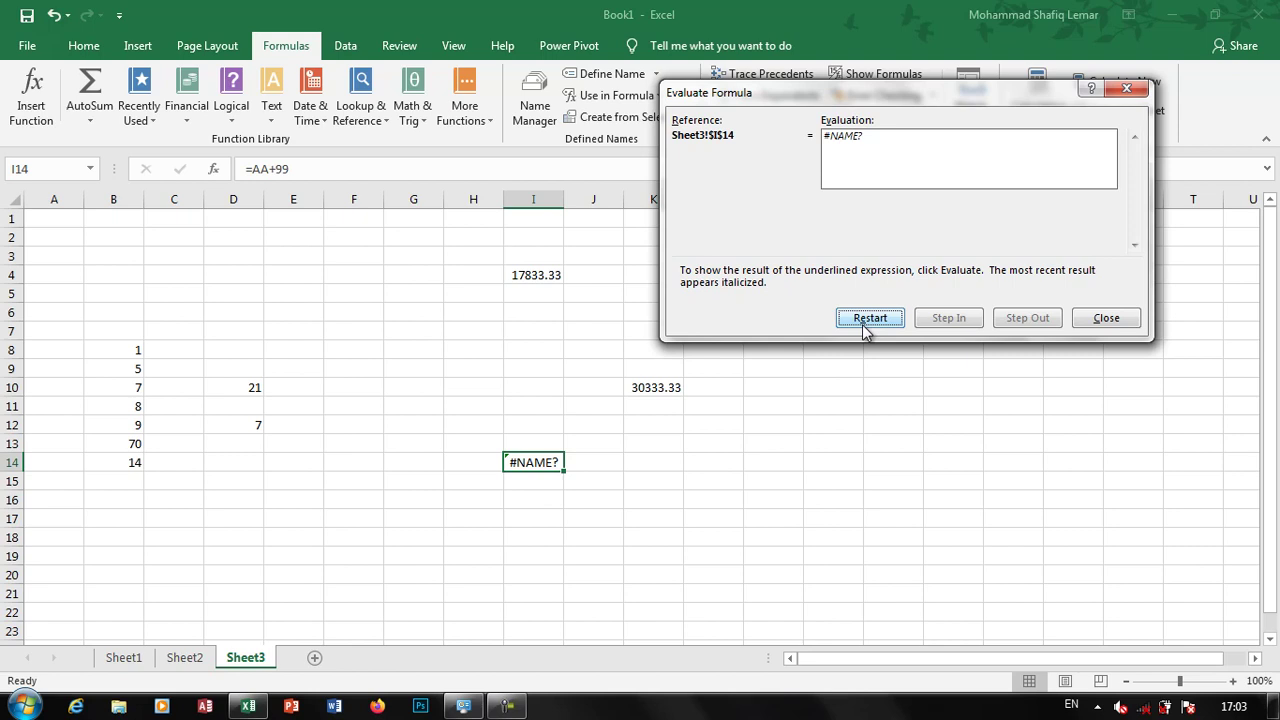
{"action": "left_click", "coordinate": [1104, 317]}
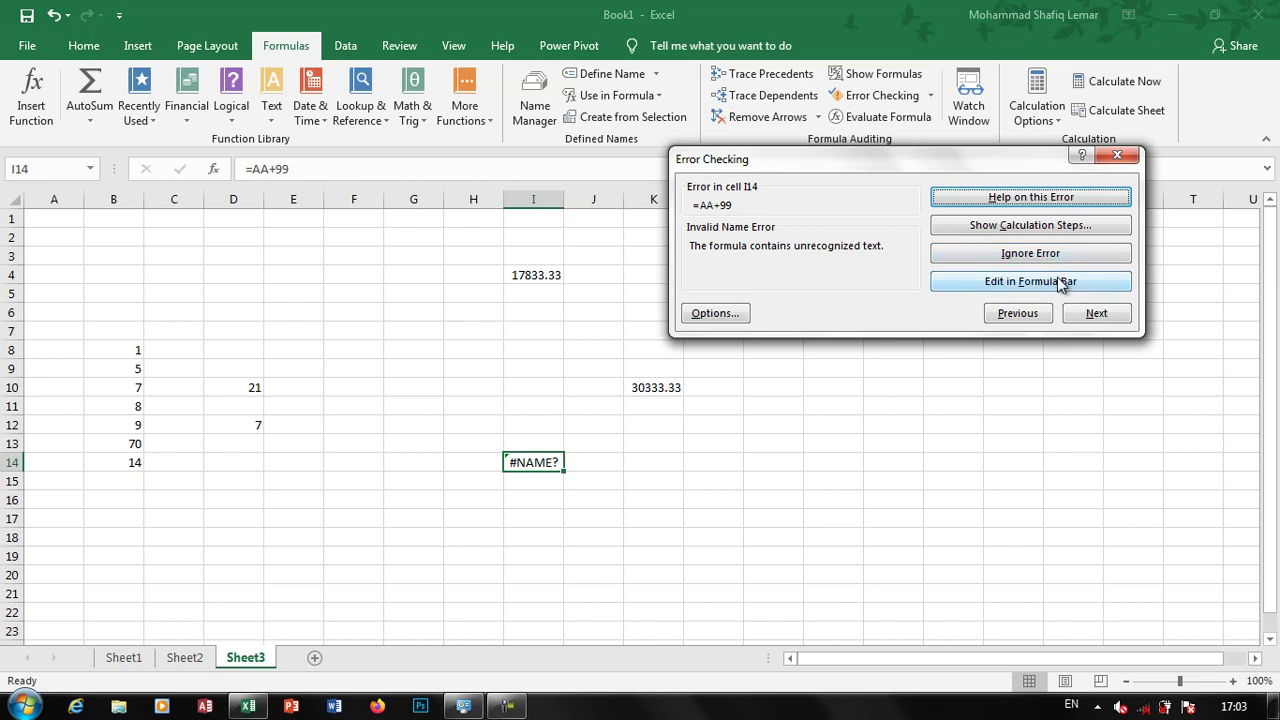
- Temporarily correct I14 to =70+99, close Error Checking, then undo back to =AA+99
{"action": "left_click", "coordinate": [1057, 279]}
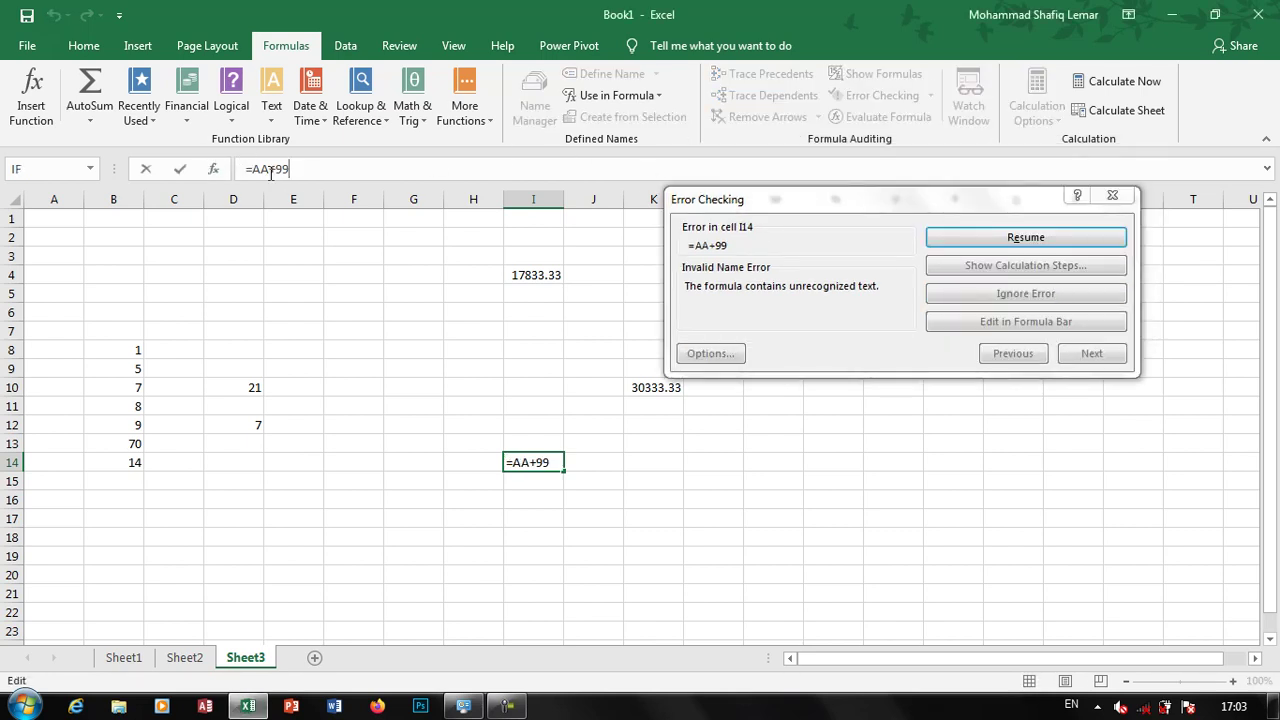
{"action": "key", "text": "BackSpace"}
{"action": "key", "text": "BackSpace"}
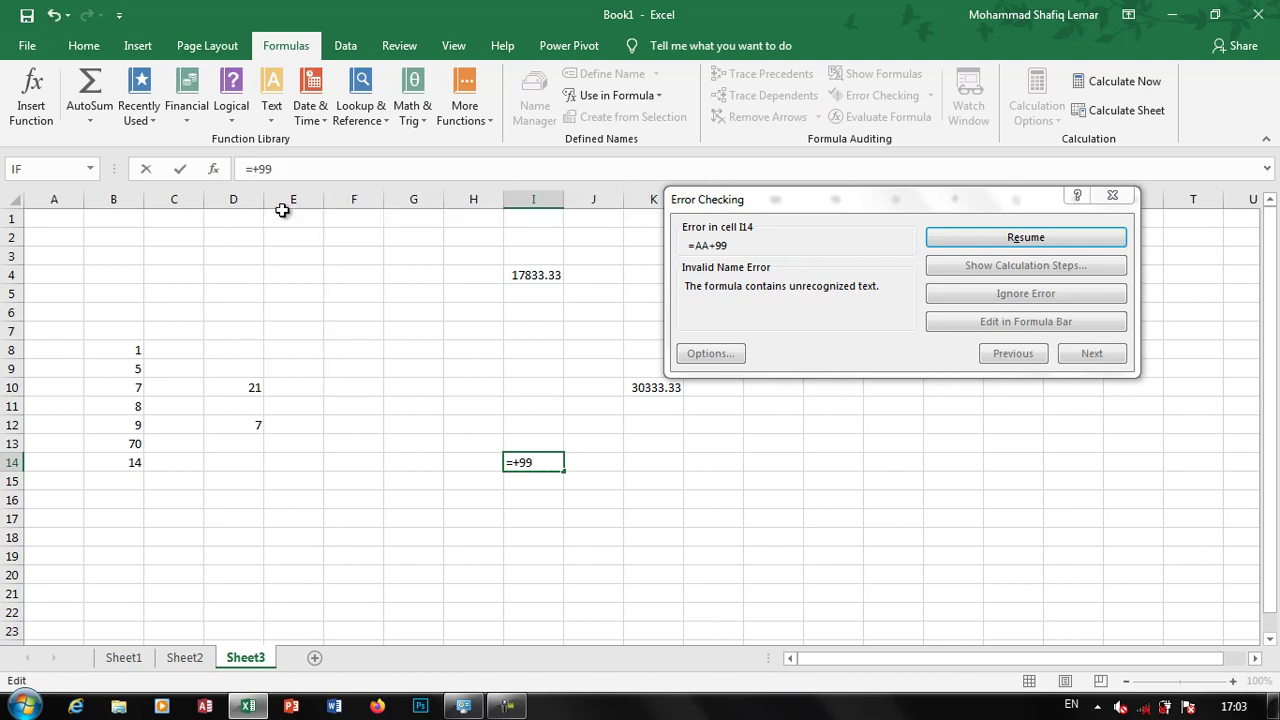
{"action": "type", "text": "70"}
{"action": "key", "text": "Return"}
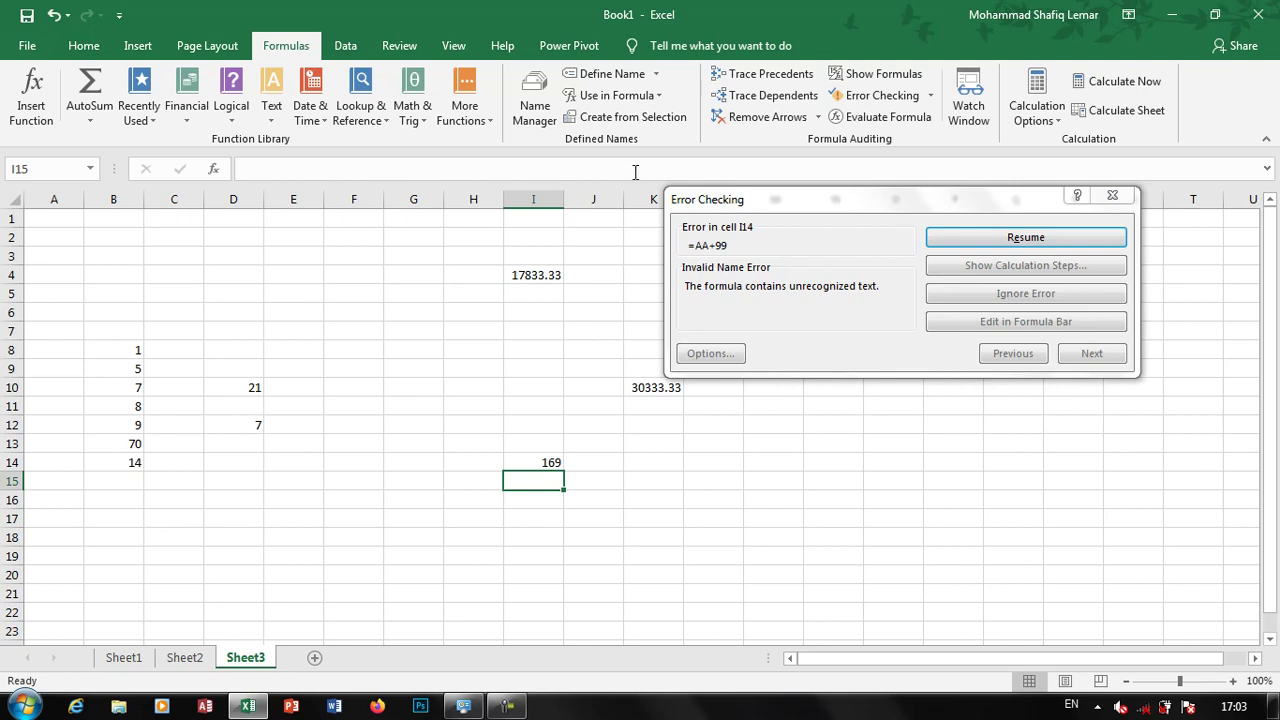
{"action": "left_click", "coordinate": [1112, 195]}
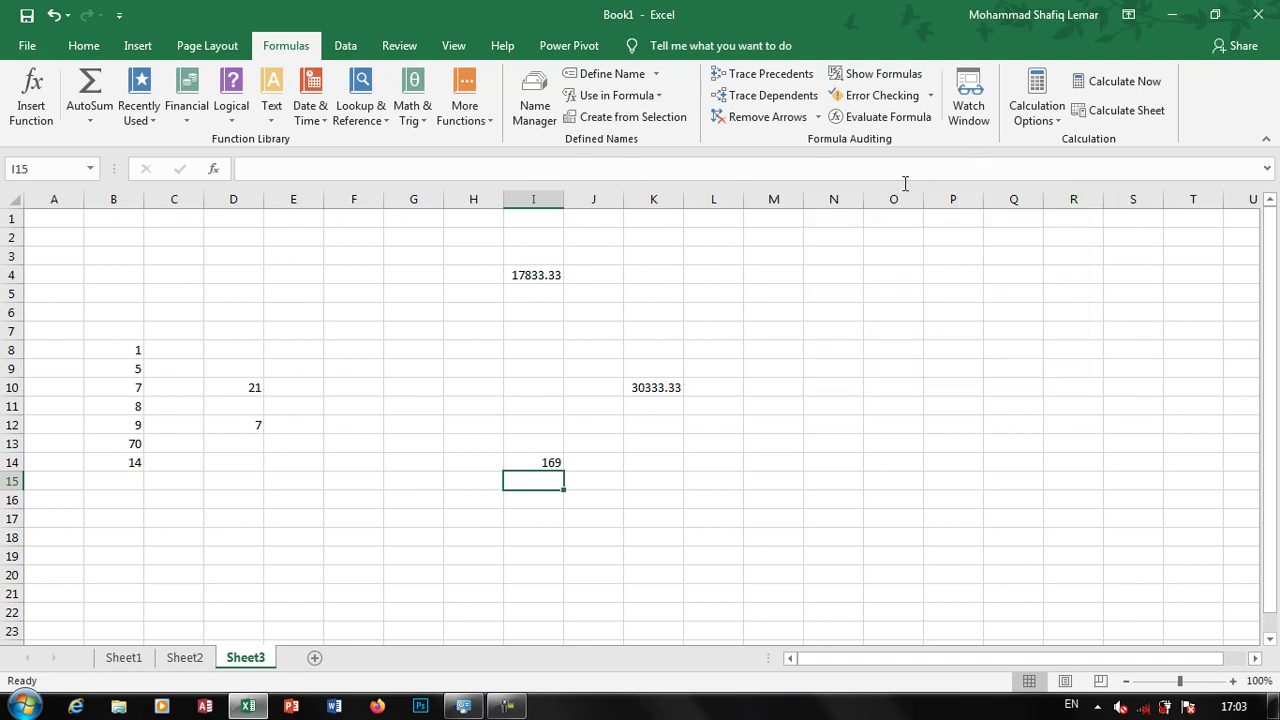
{"action": "left_click", "coordinate": [931, 96]}
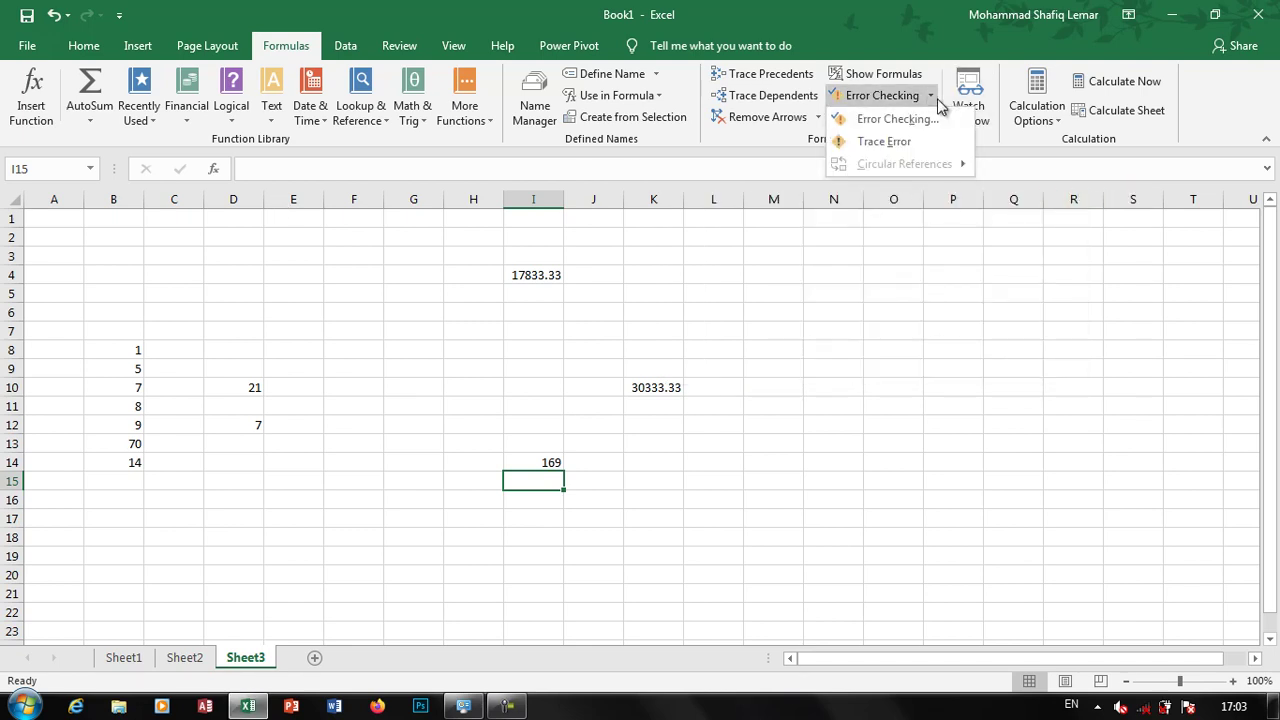
{"action": "key", "text": "ctrl+z"}
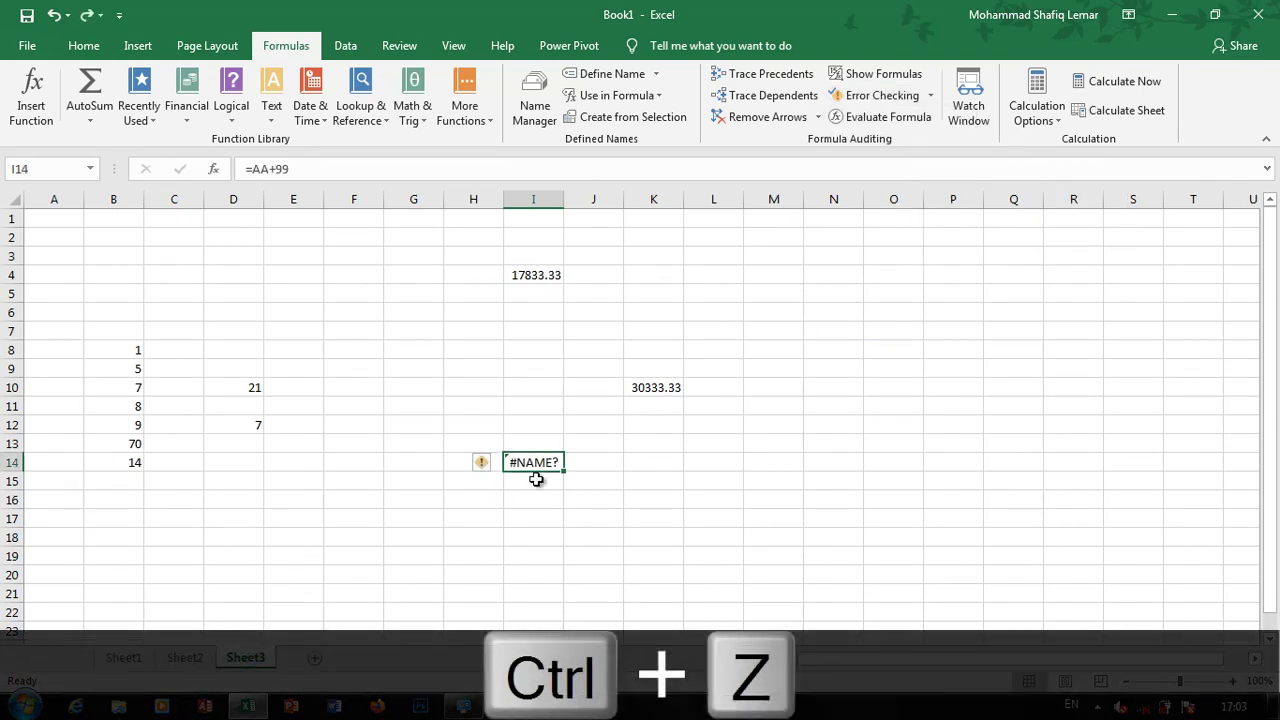
{"action": "left_click", "coordinate": [778, 335]}
{"action": "type", "text": "="}
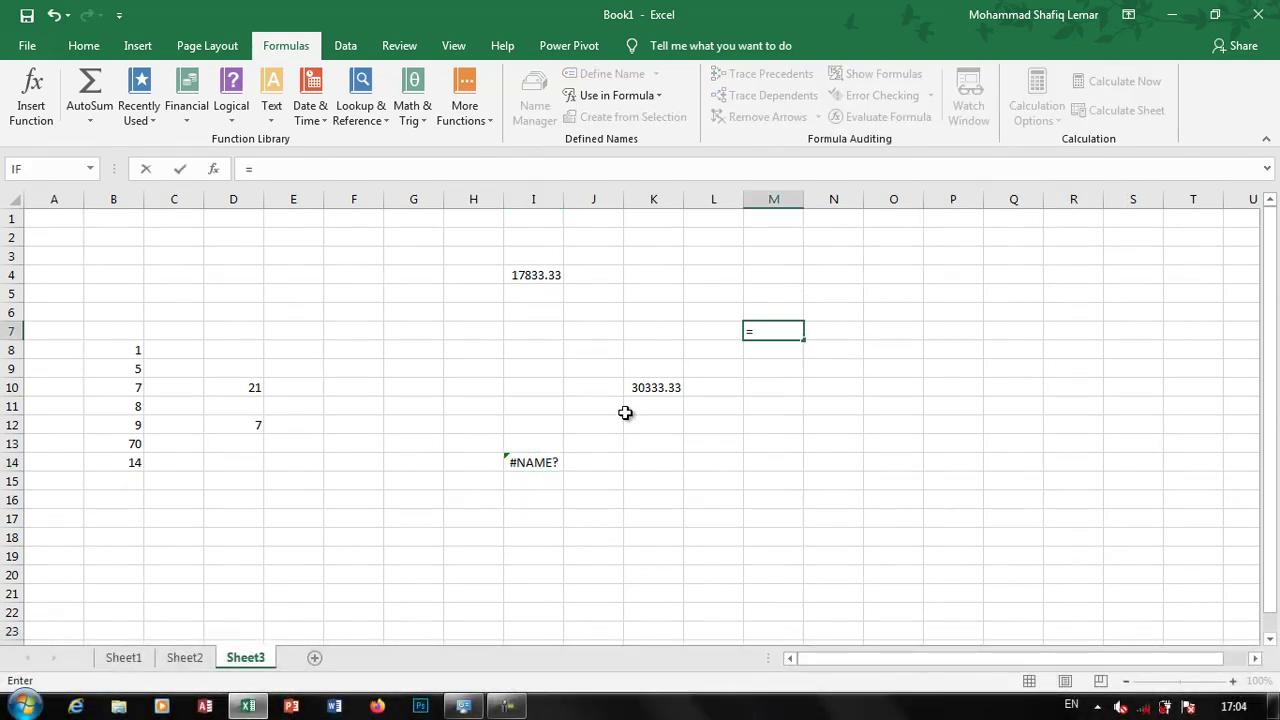
{"action": "left_click", "coordinate": [530, 480]}
{"action": "type", "text": "9"}
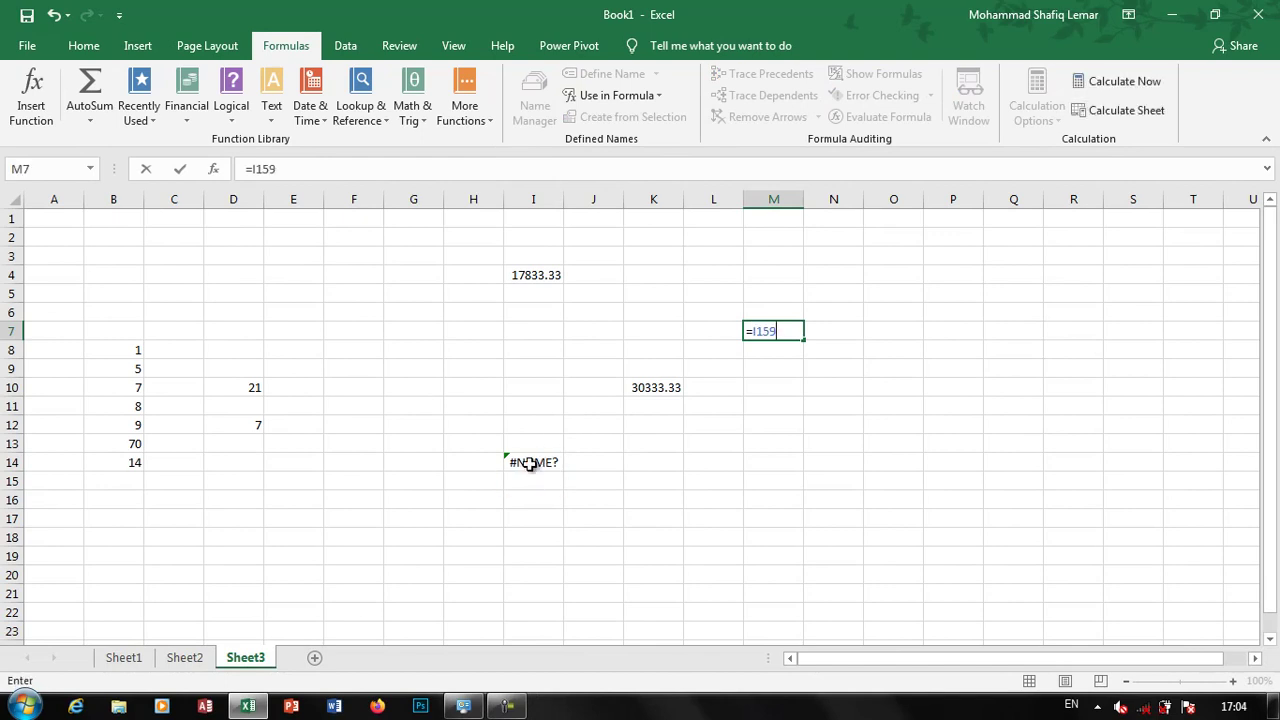
{"action": "left_click", "coordinate": [530, 463]}
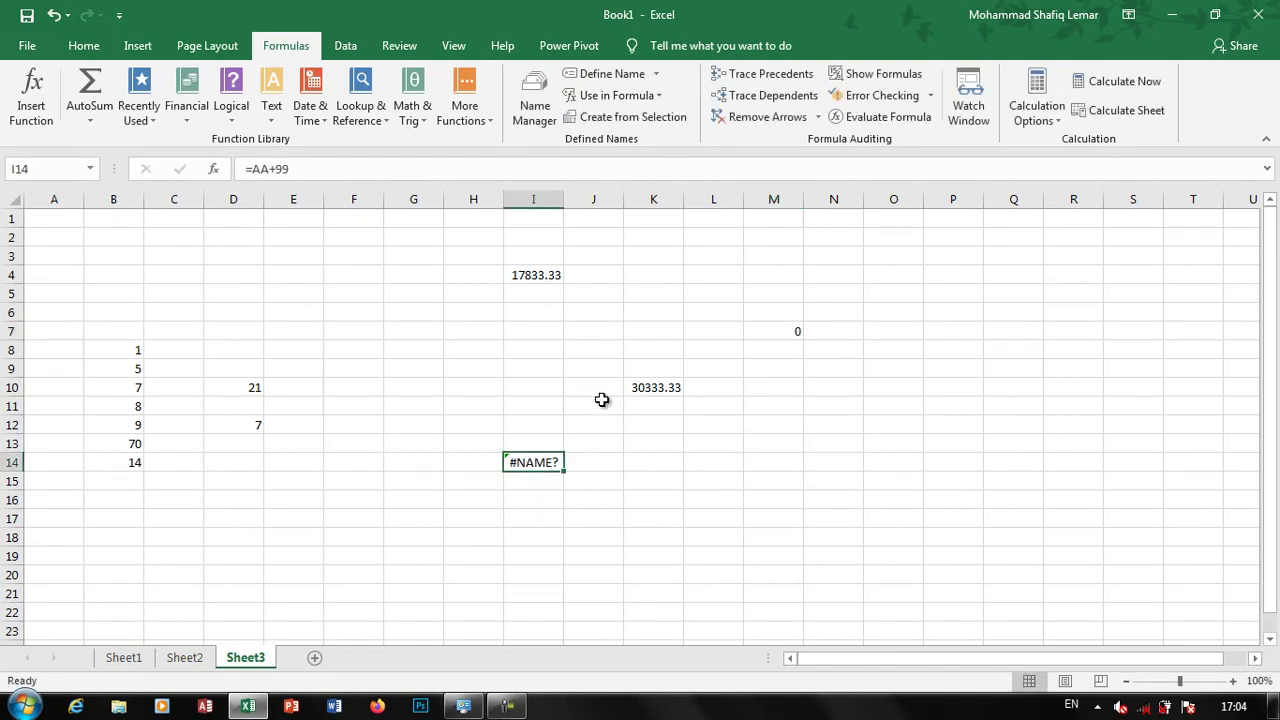
{"action": "left_click", "coordinate": [906, 314]}
{"action": "type", "text": "="}
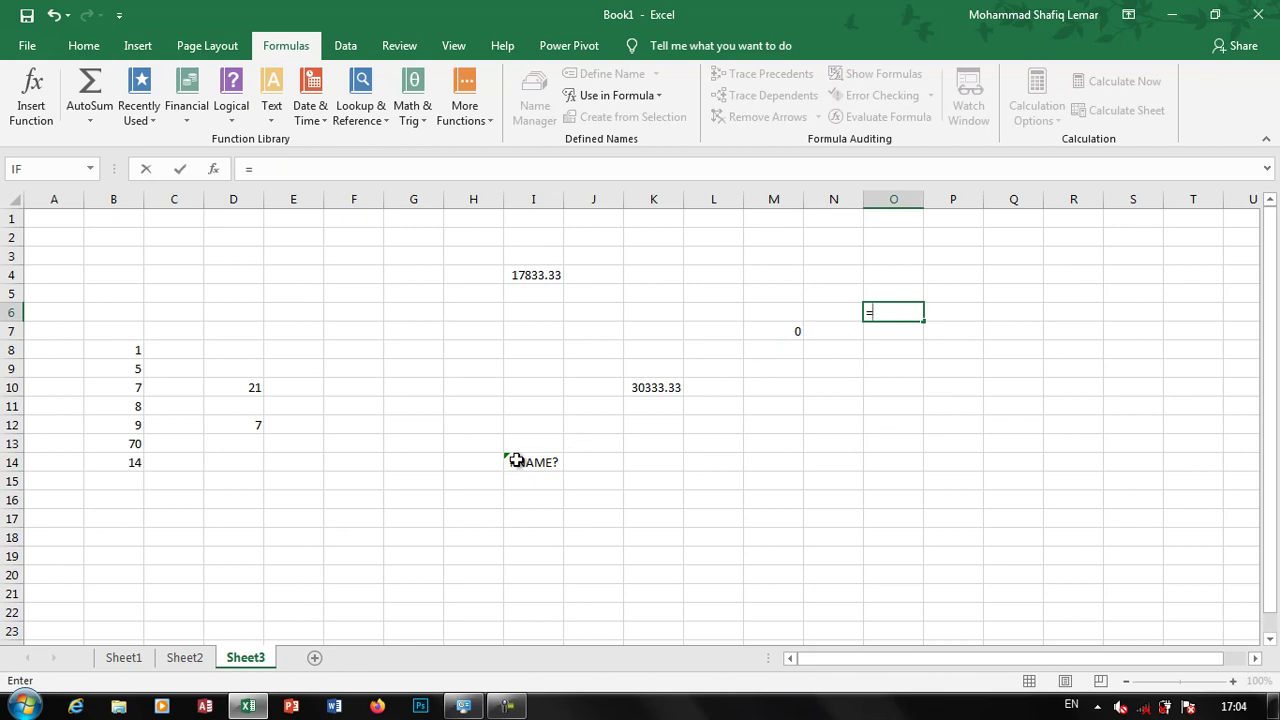
{"action": "left_click", "coordinate": [516, 460]}
{"action": "type", "text": "*"}
{"action": "left_click", "coordinate": [245, 389]}
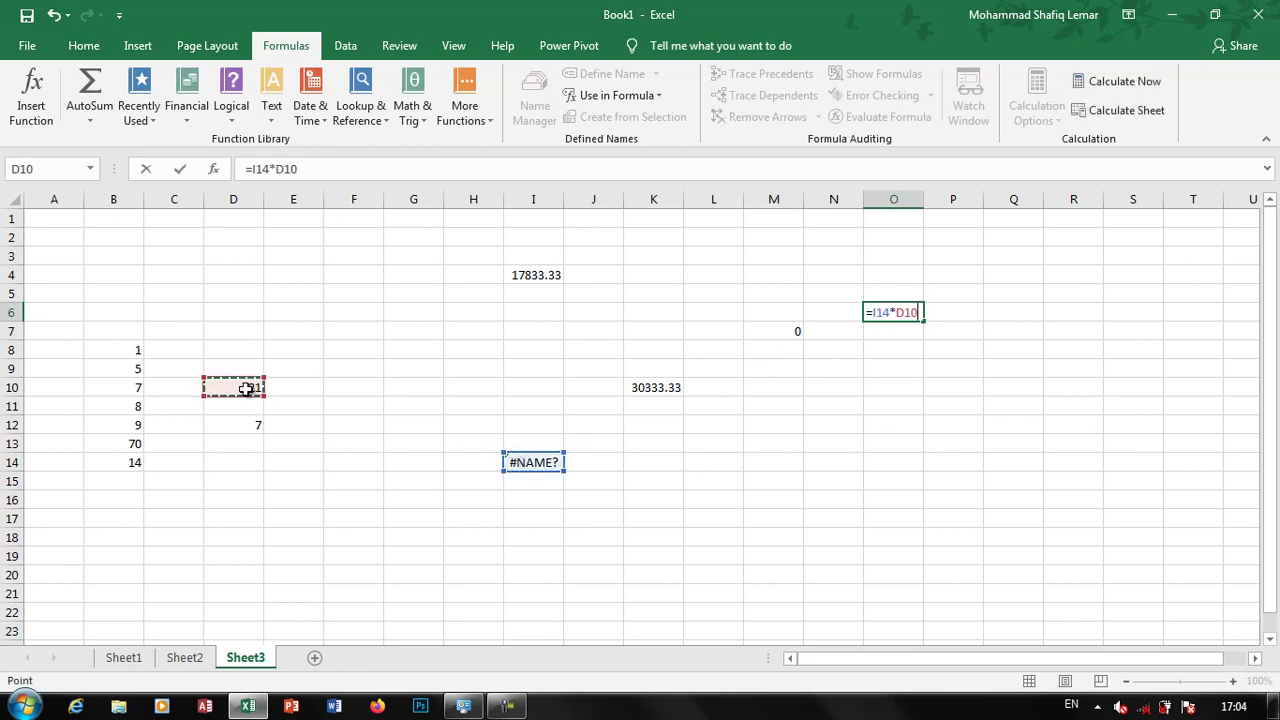
{"action": "type", "text": "+"}
{"action": "left_click", "coordinate": [252, 425]}
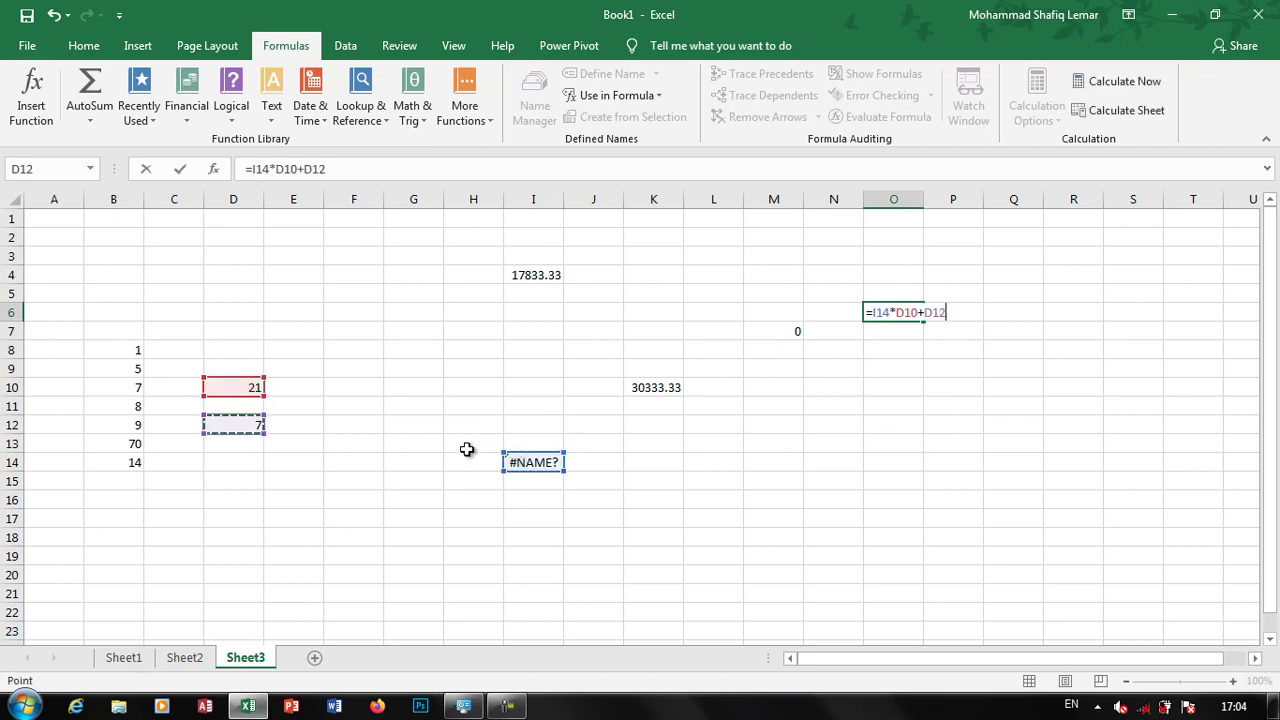
{"action": "key", "text": "Return"}
{"action": "left_click", "coordinate": [897, 310]}
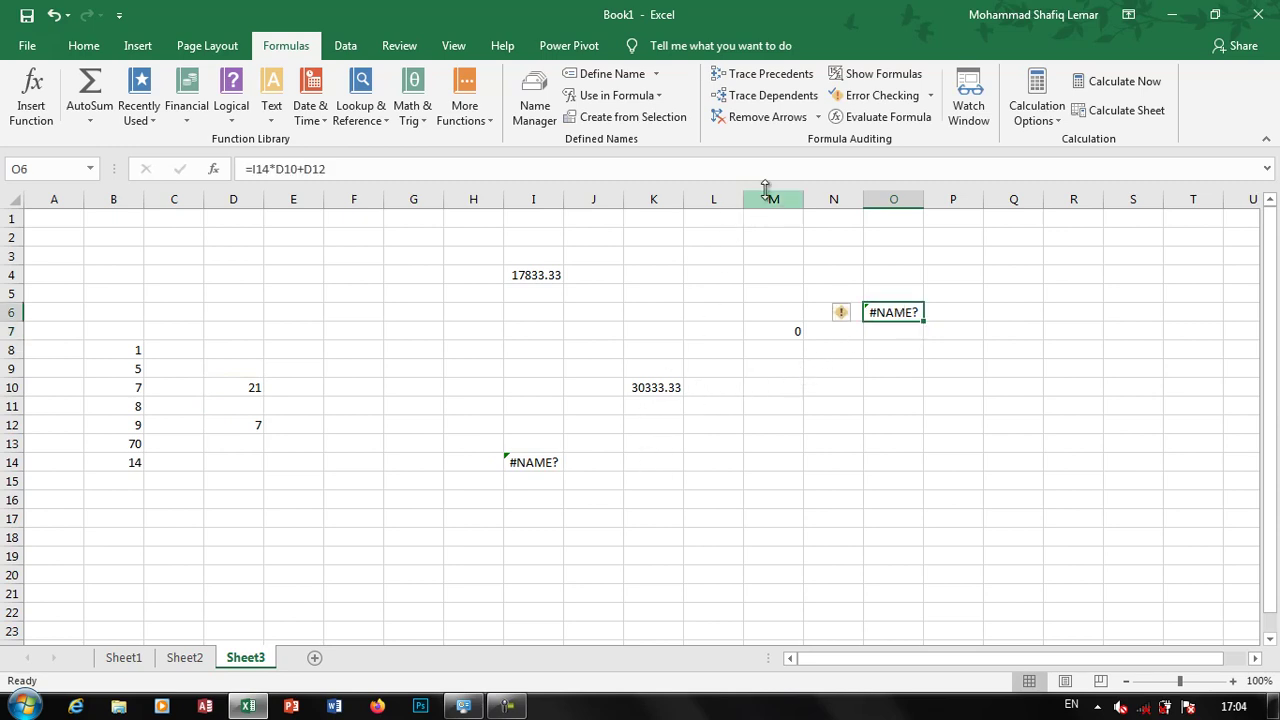
{"action": "left_click", "coordinate": [932, 96]}
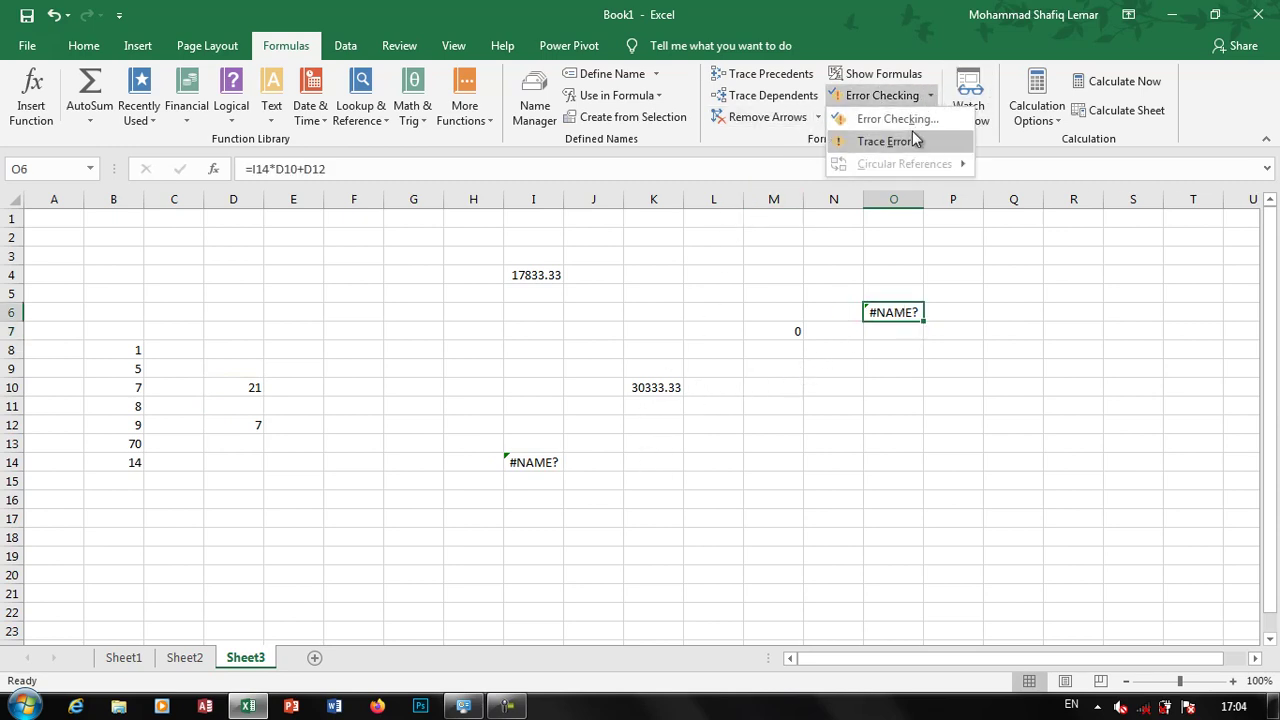
{"action": "left_click", "coordinate": [912, 137]}
{"action": "left_click", "coordinate": [986, 333]}
{"action": "left_click", "coordinate": [878, 298]}
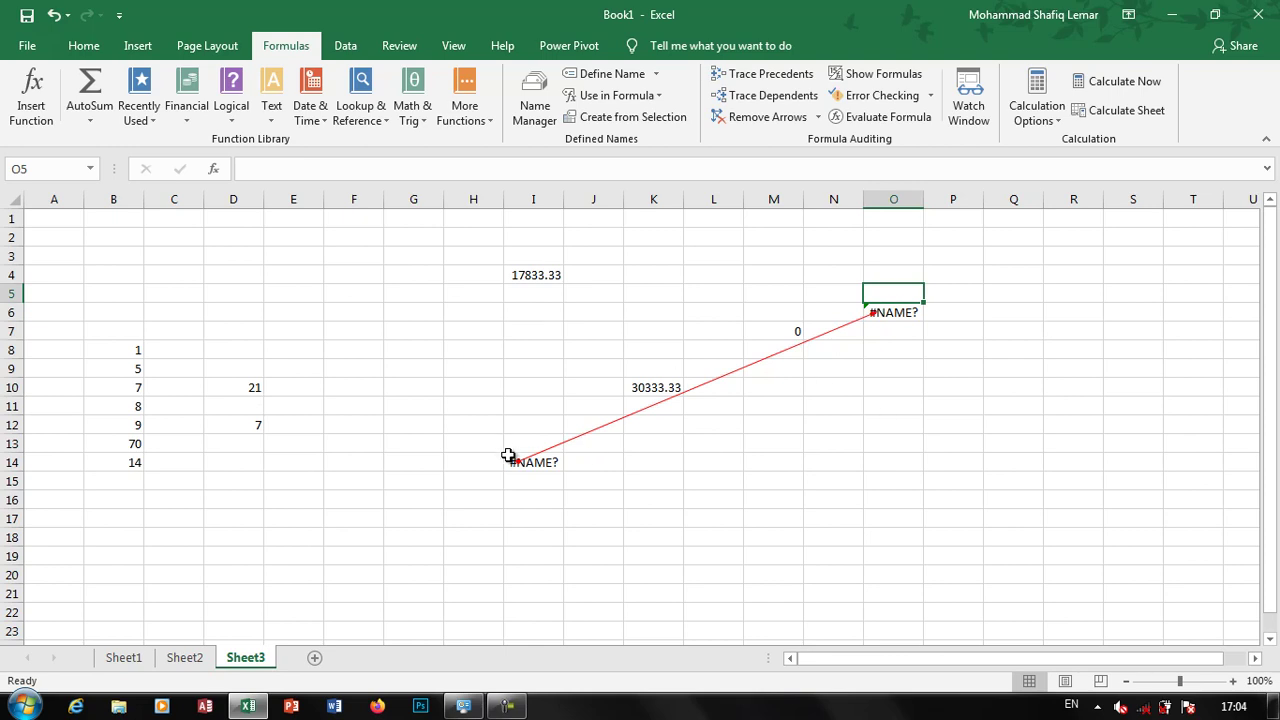
{"action": "left_click", "coordinate": [901, 307]}
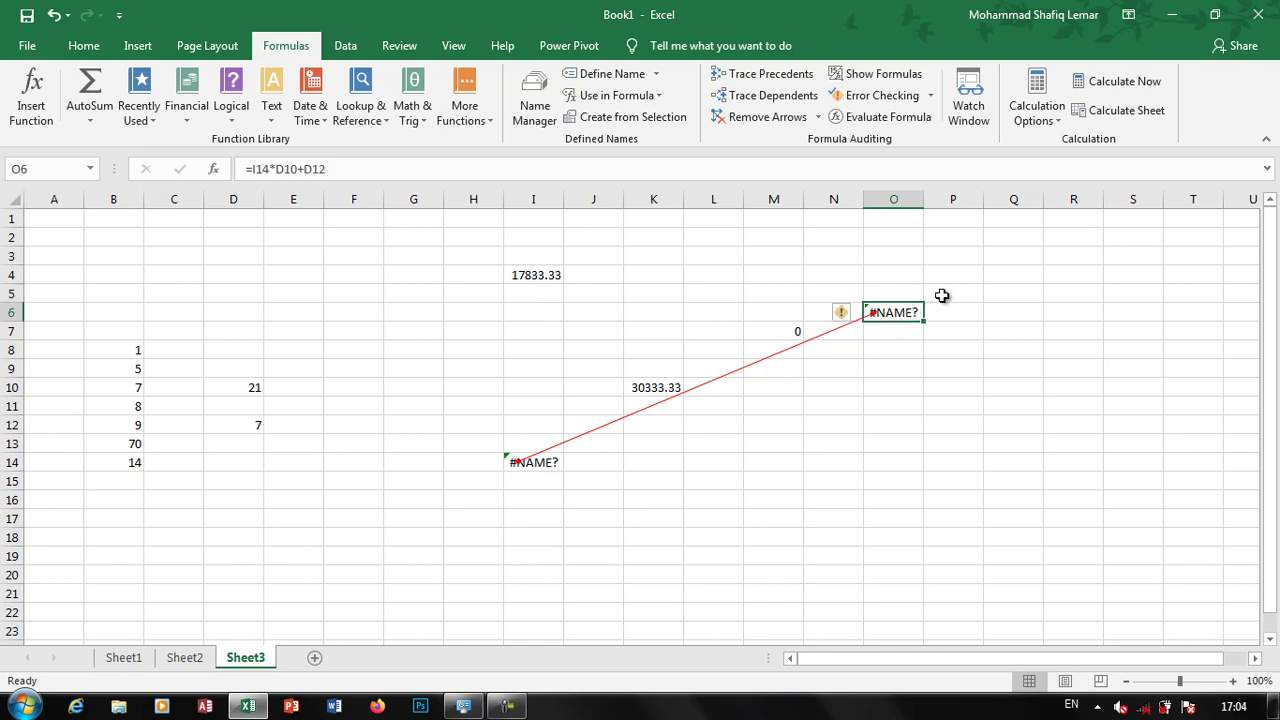
{"action": "left_click", "coordinate": [932, 97]}
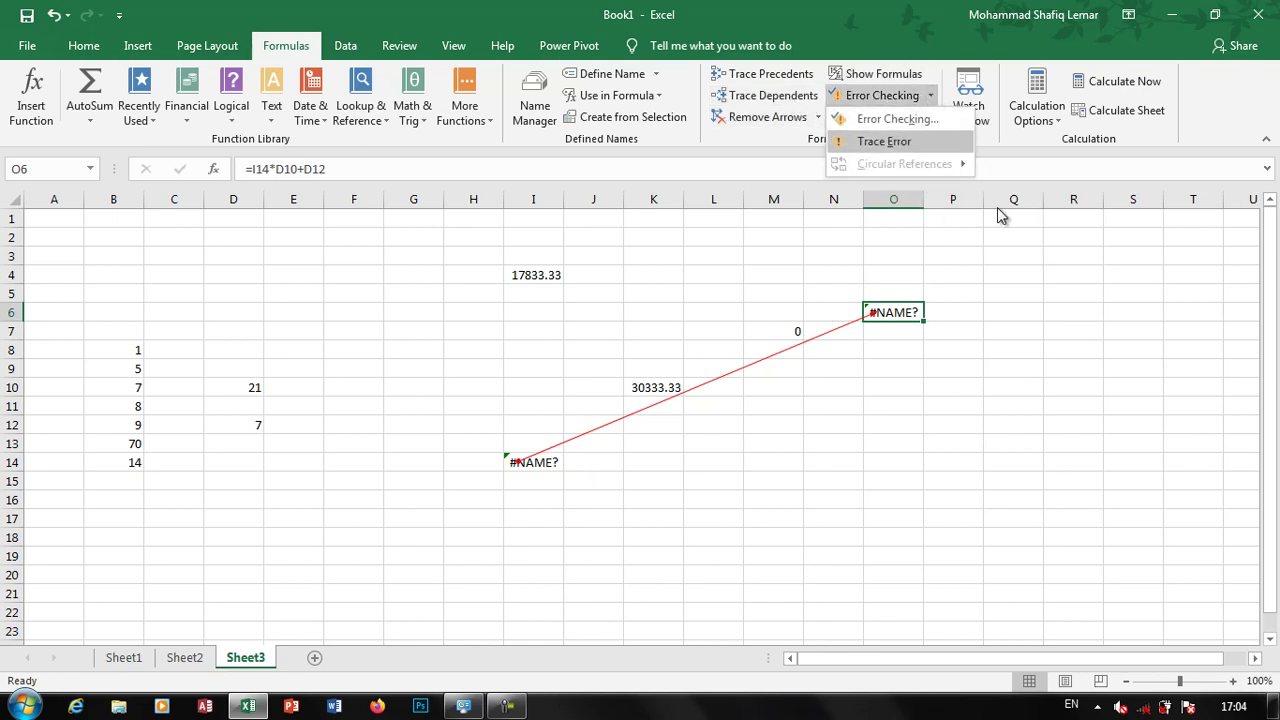
{"action": "left_click", "coordinate": [899, 141]}
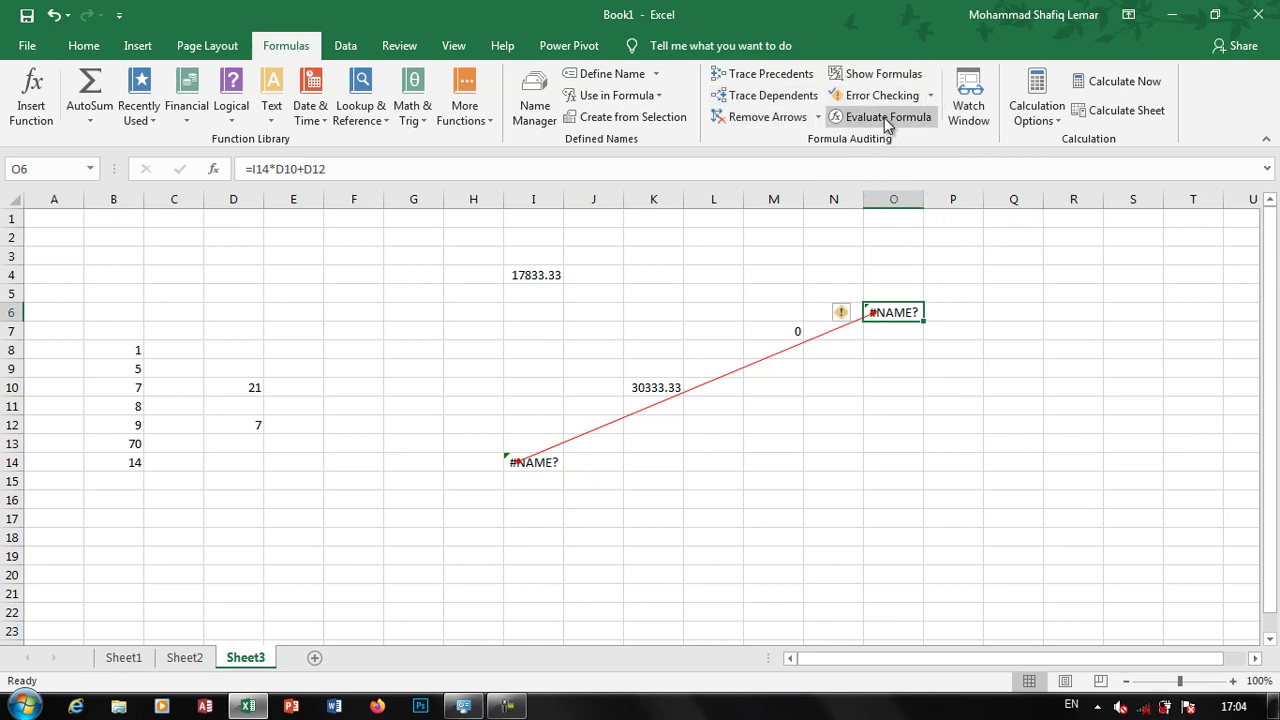
{"action": "left_click", "coordinate": [945, 479]}
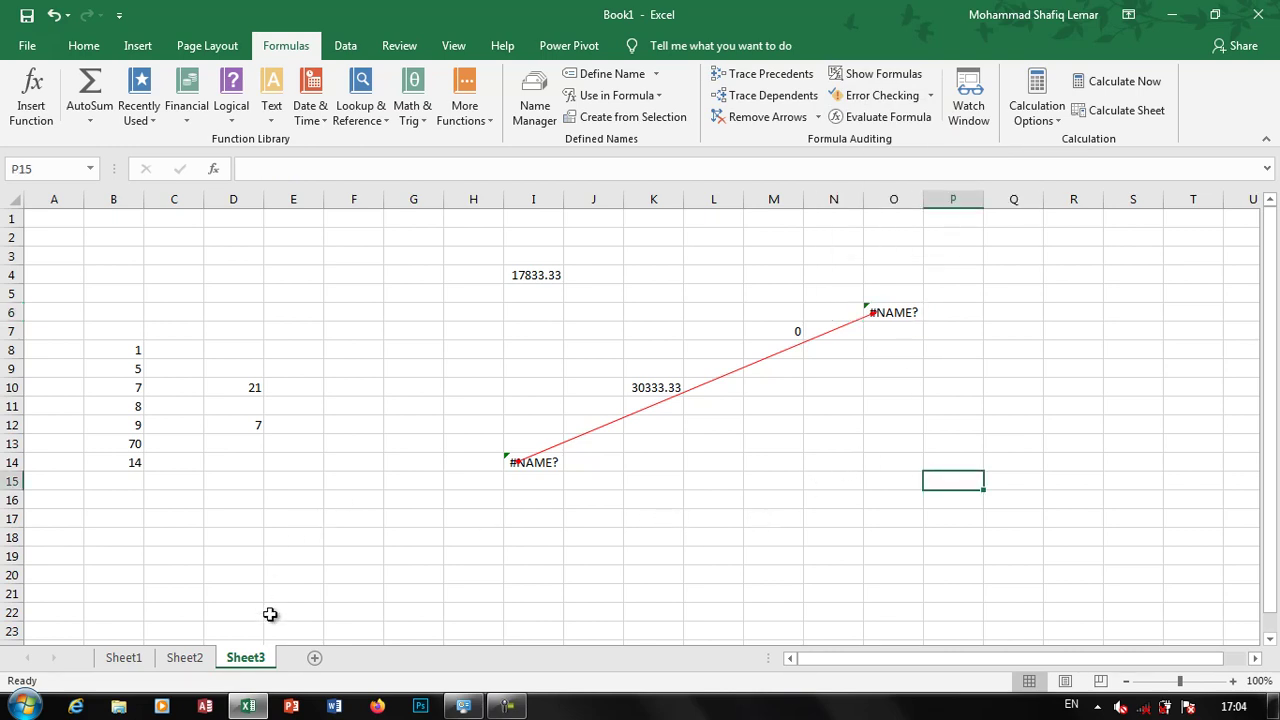
{"action": "left_click", "coordinate": [849, 444]}
- Build =D10+D12*(B10+B13)/I4 in N20 by clicking cells, returning 21.03022
{"action": "left_click", "coordinate": [815, 563]}
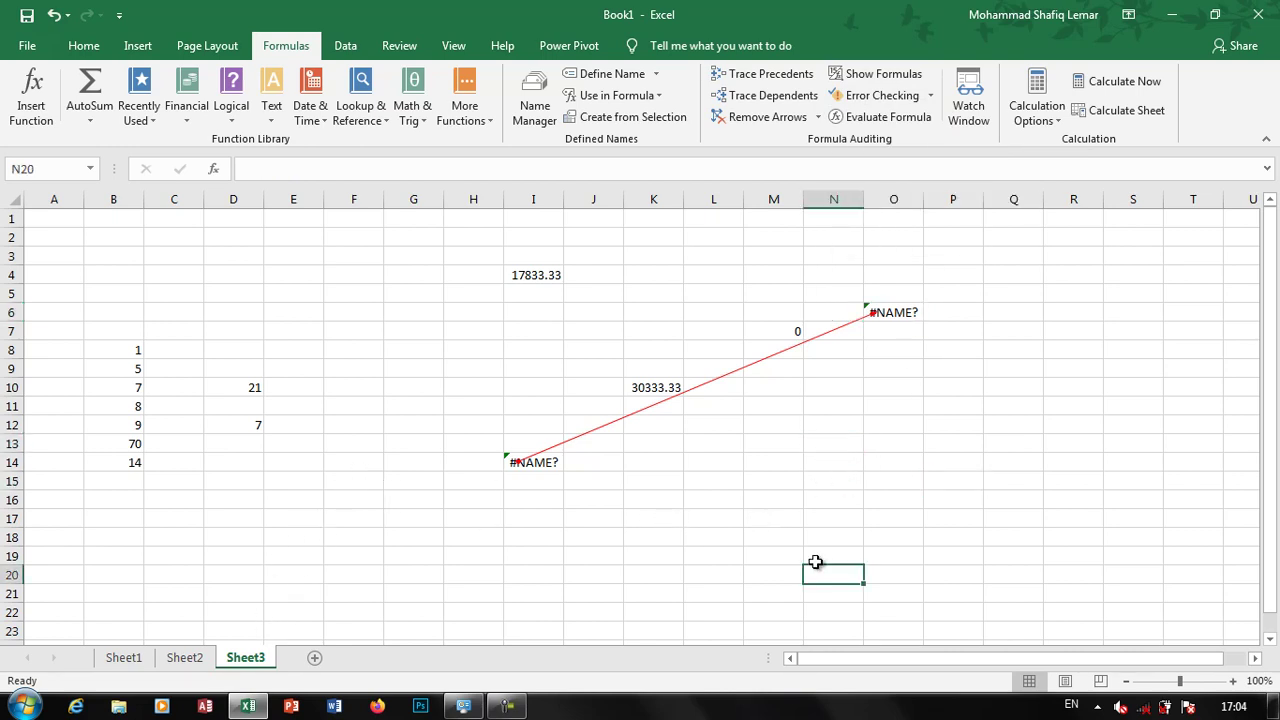
{"action": "type", "text": "="}
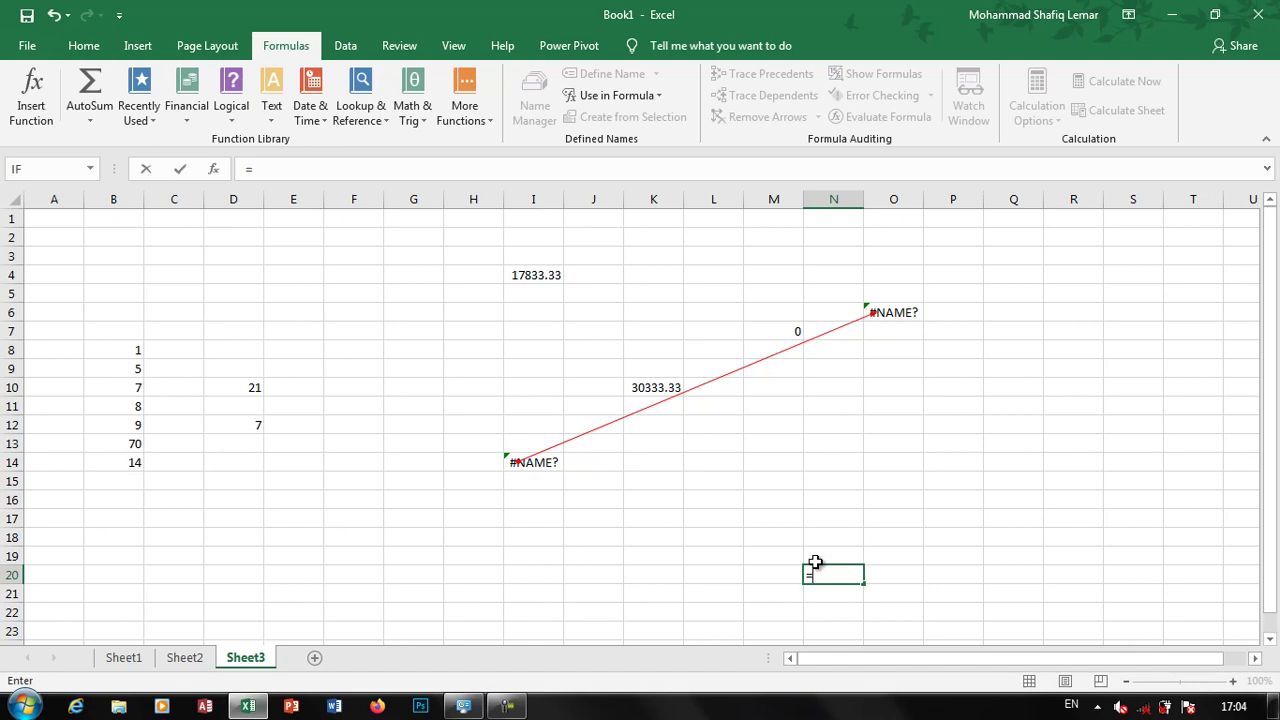
{"action": "left_click", "coordinate": [251, 390]}
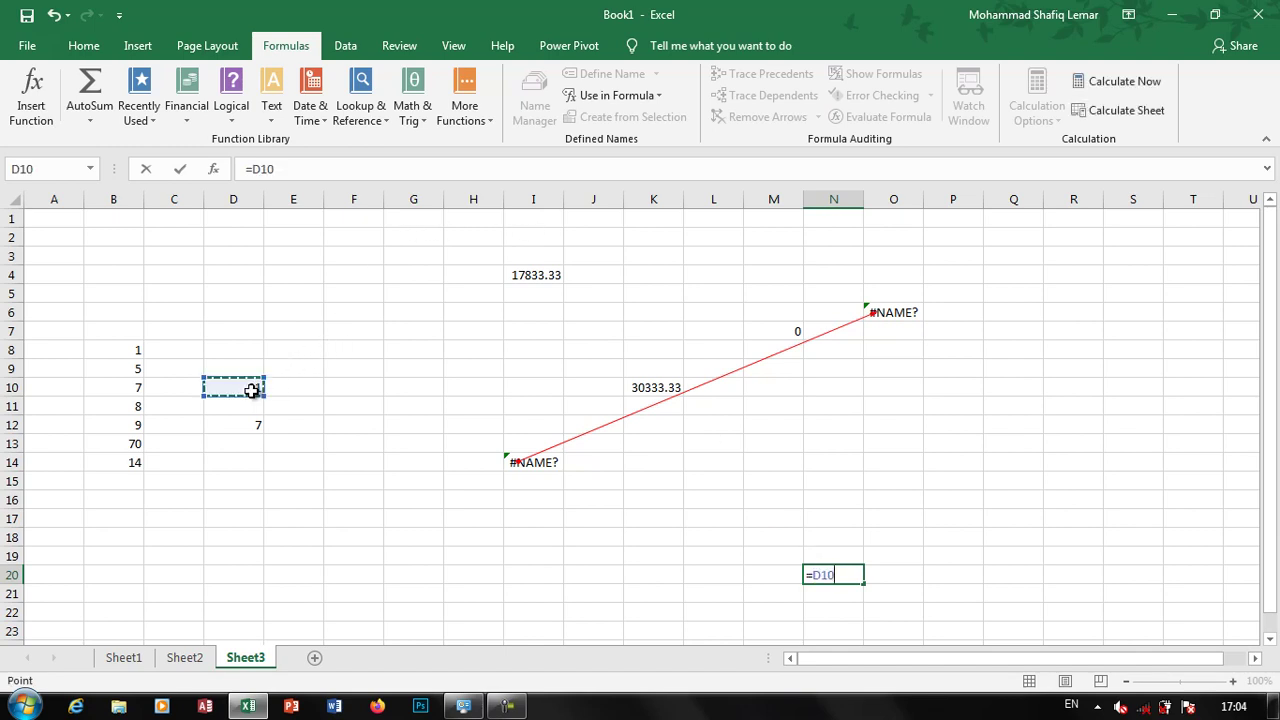
{"action": "type", "text": "+"}
{"action": "left_click", "coordinate": [241, 424]}
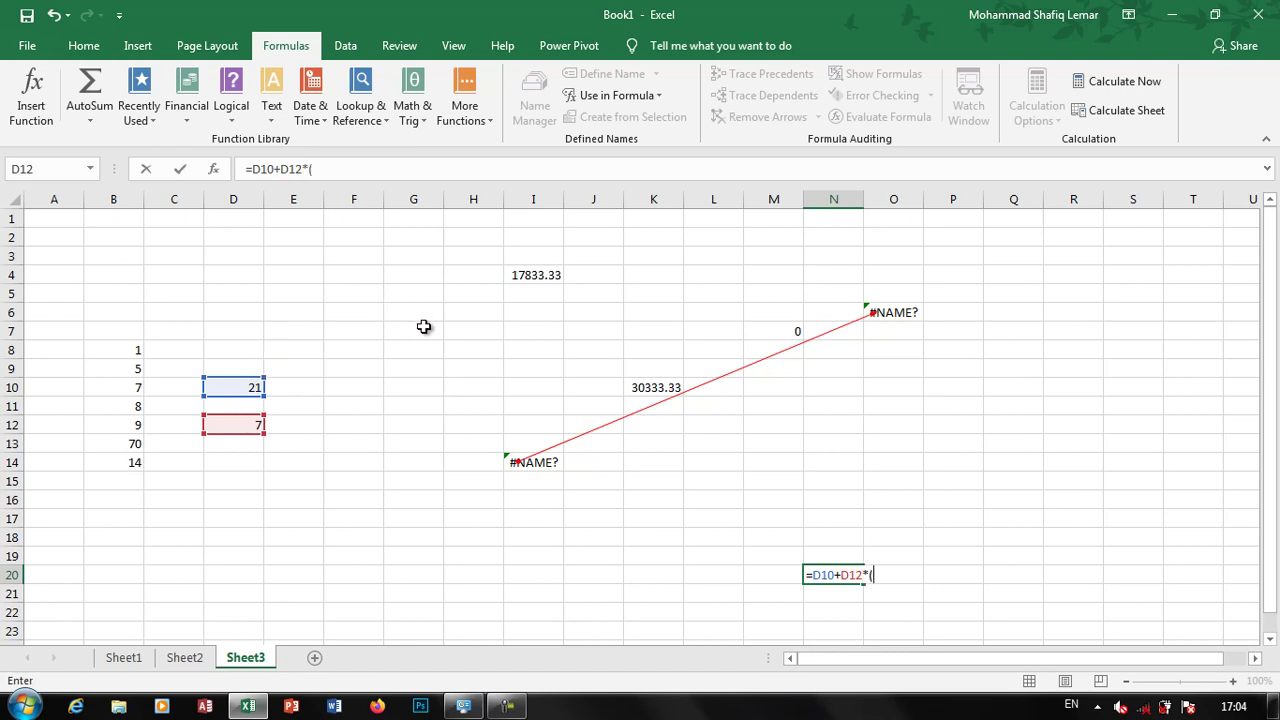
{"action": "left_click", "coordinate": [132, 390]}
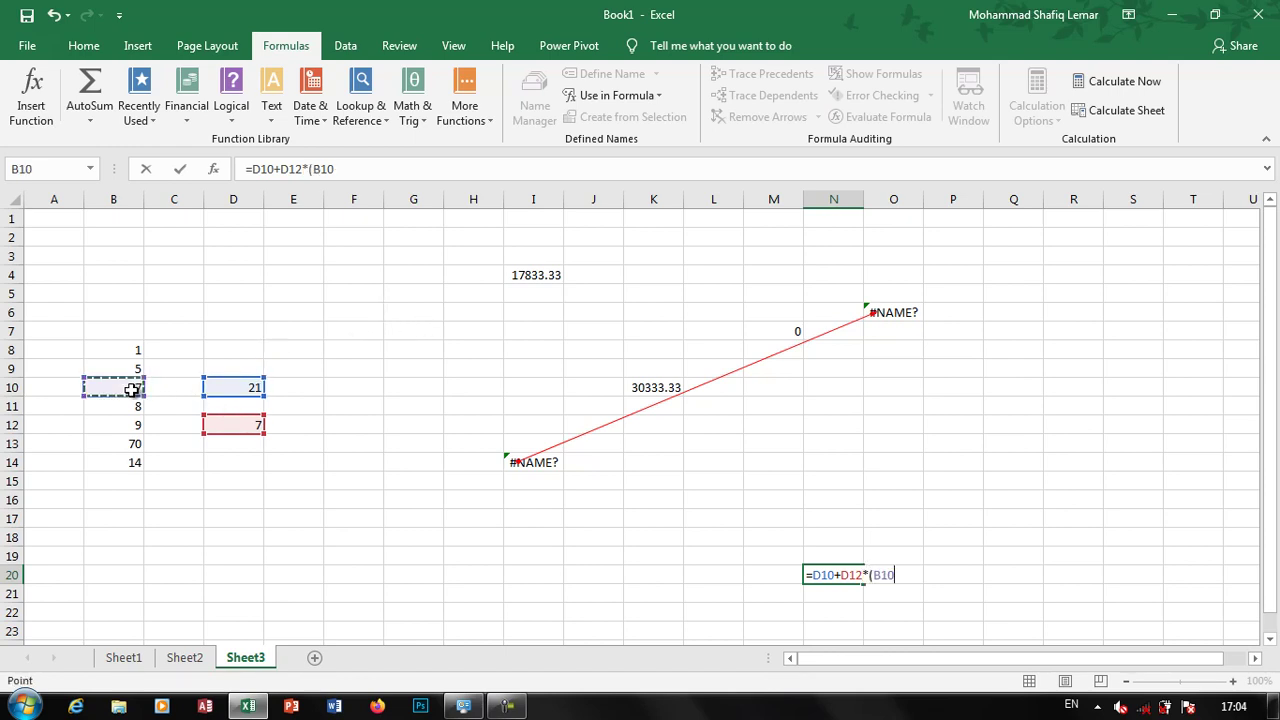
{"action": "type", "text": "+"}
{"action": "left_click", "coordinate": [121, 440]}
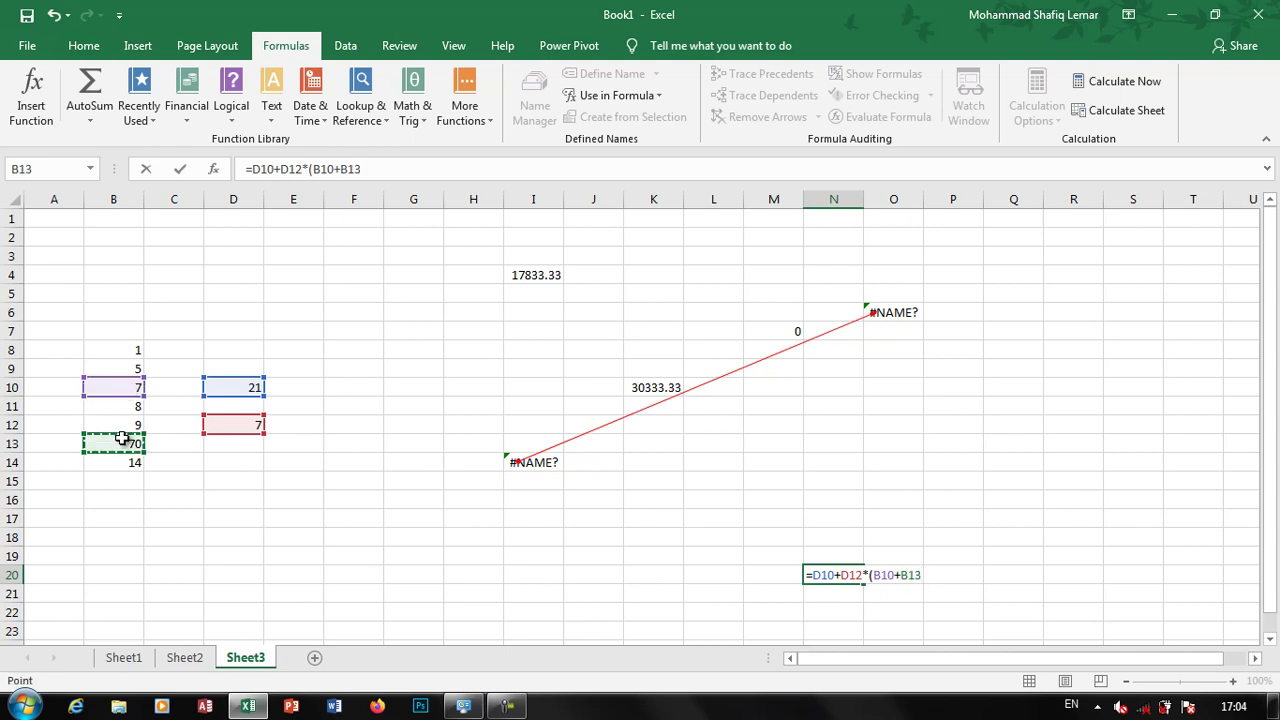
{"action": "type", "text": ")"}
{"action": "type", "text": "/"}
{"action": "left_click", "coordinate": [519, 274]}
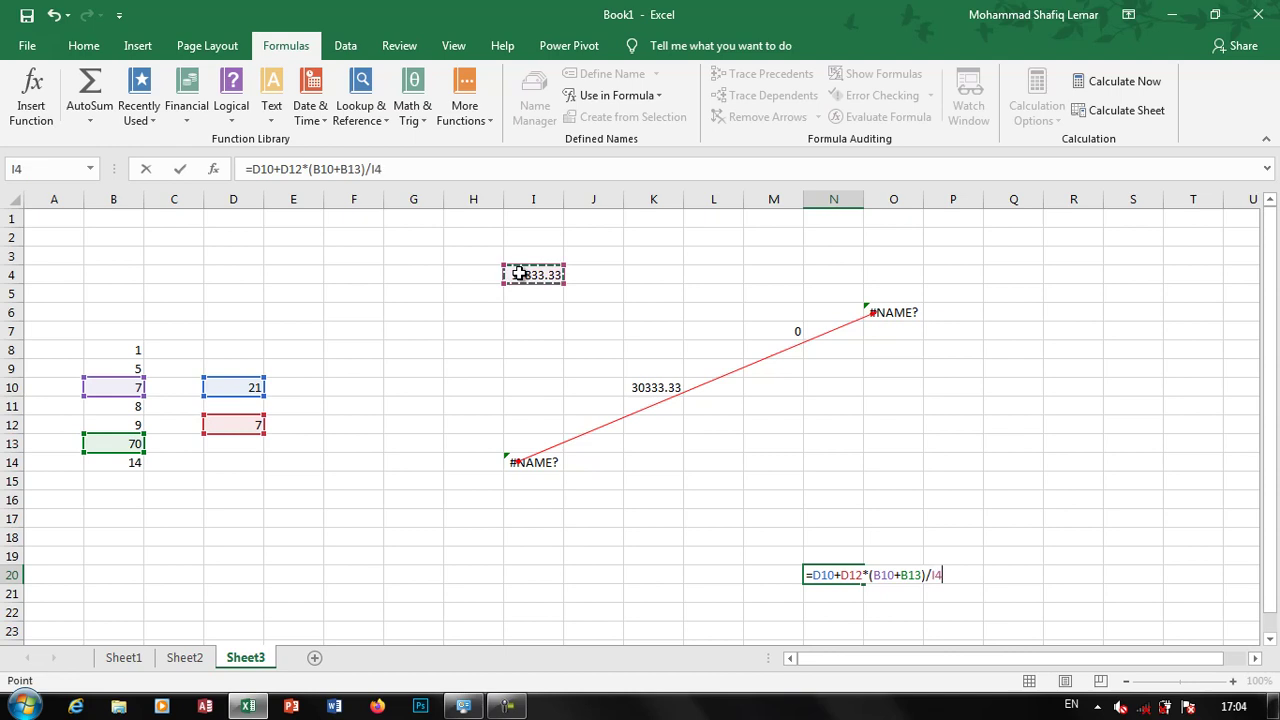
{"action": "key", "text": "Return"}
{"action": "left_click", "coordinate": [827, 574]}
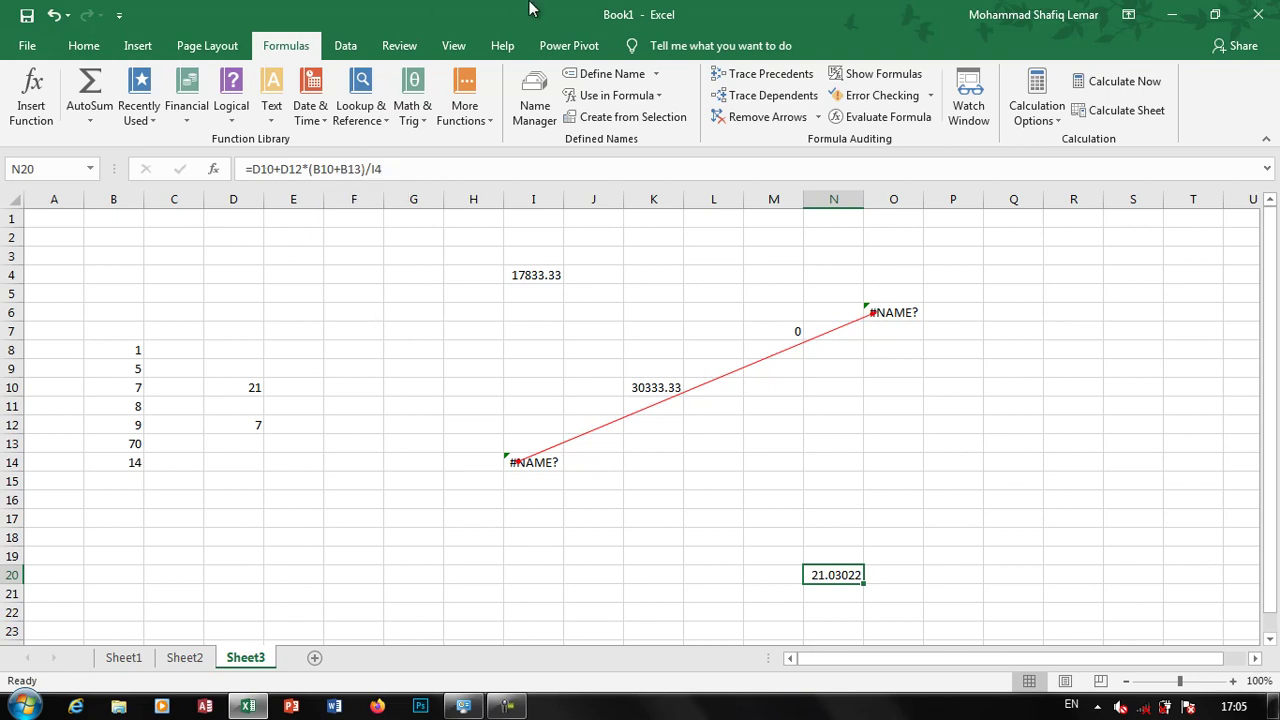
{"action": "left_click", "coordinate": [890, 117]}
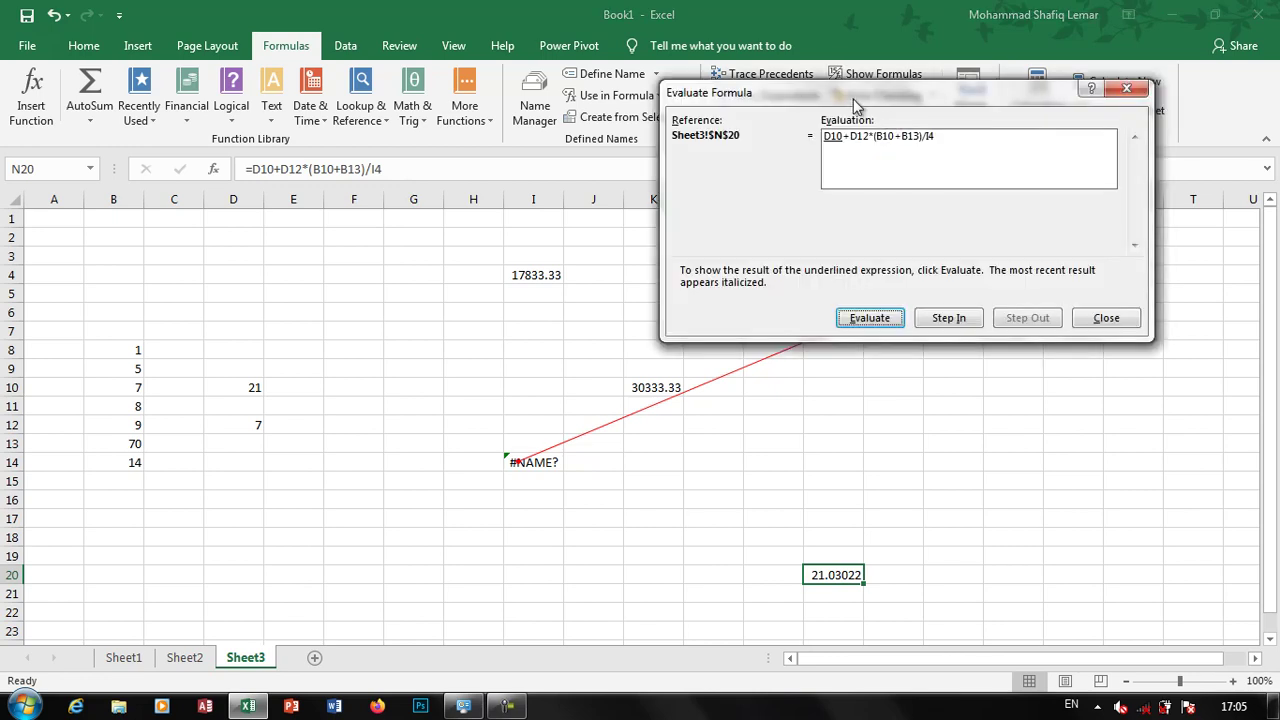
{"action": "left_click_drag", "start_coordinate": [847, 101], "coordinate": [787, 97]}
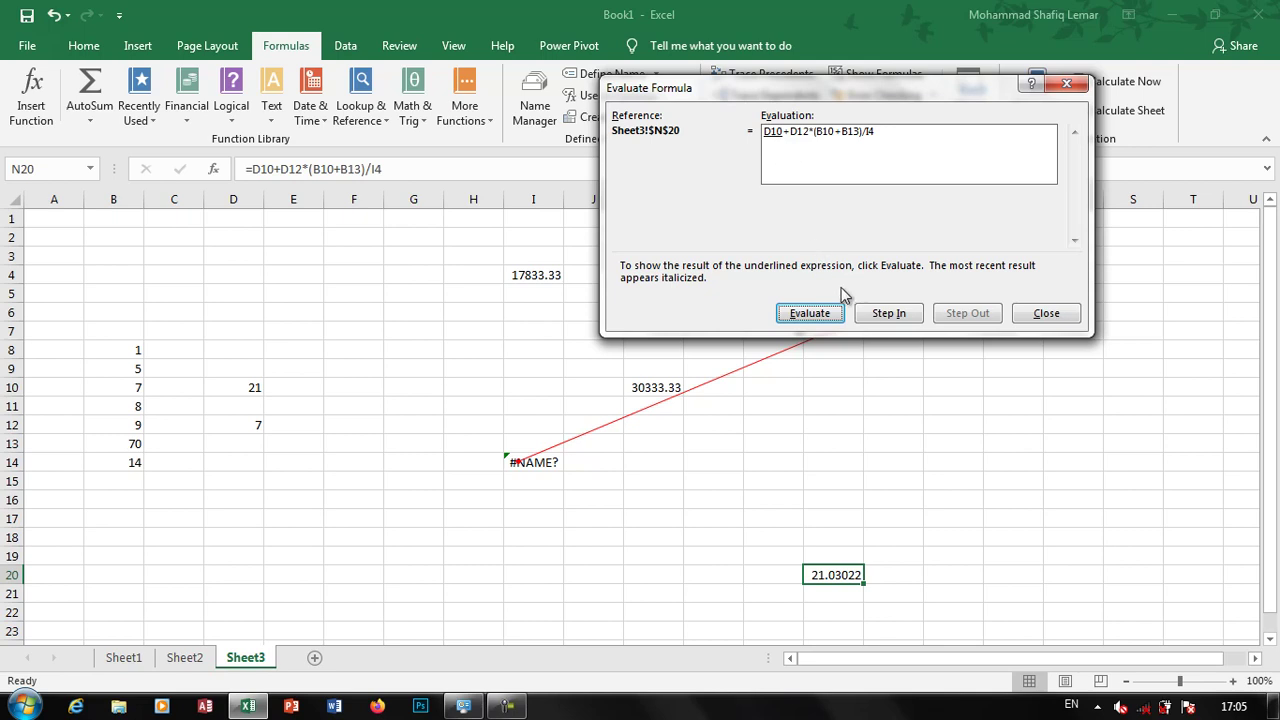
{"action": "left_click", "coordinate": [810, 313]}
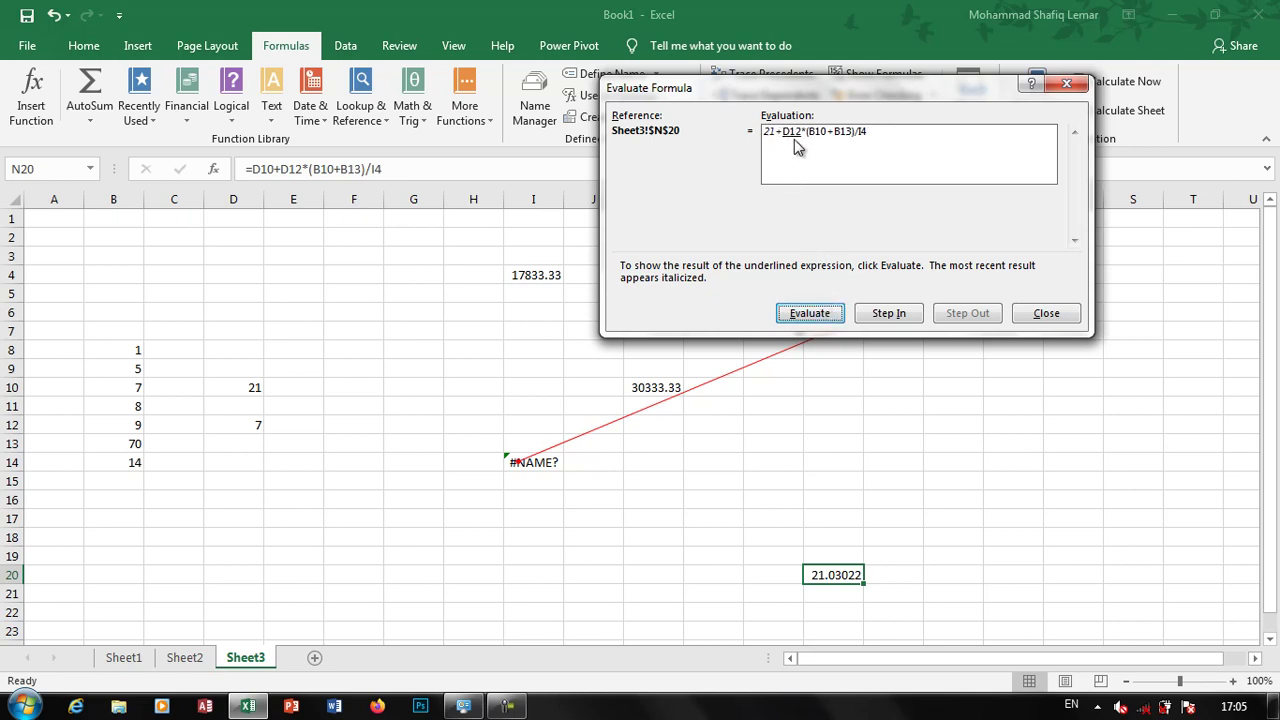
{"action": "left_click", "coordinate": [812, 310]}
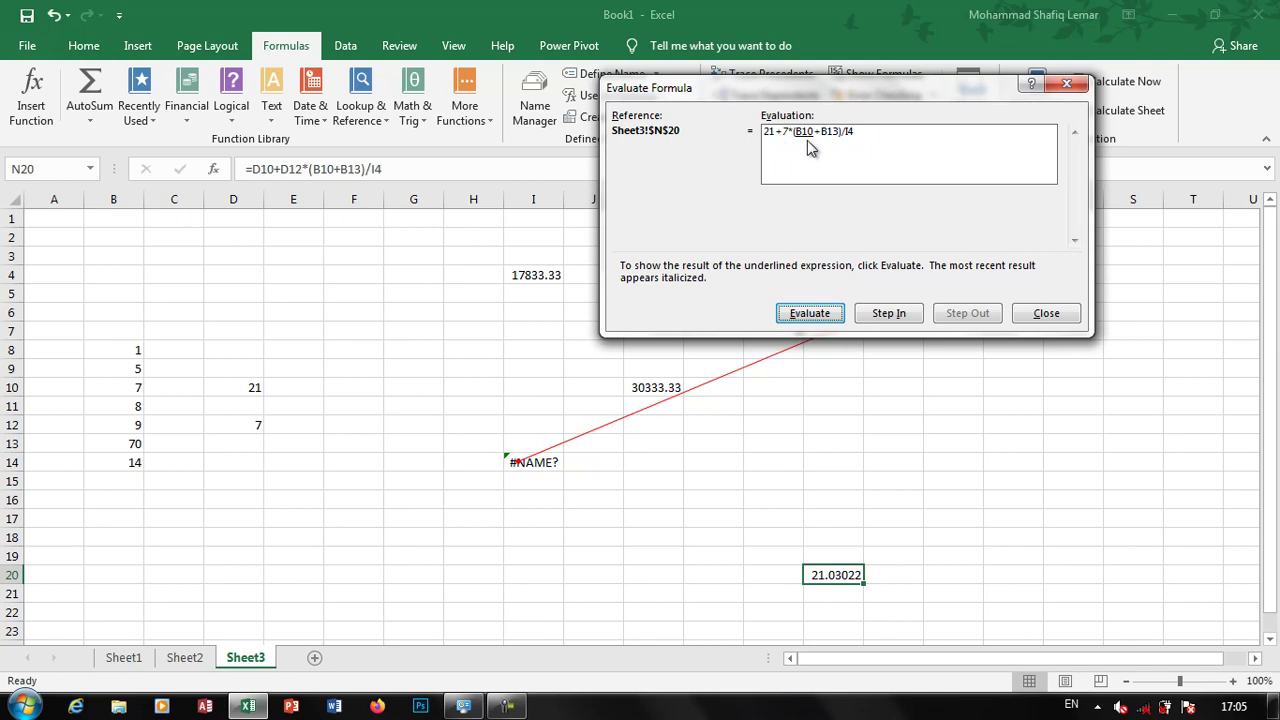
{"action": "left_click", "coordinate": [826, 310]}
{"action": "left_click", "coordinate": [809, 313]}
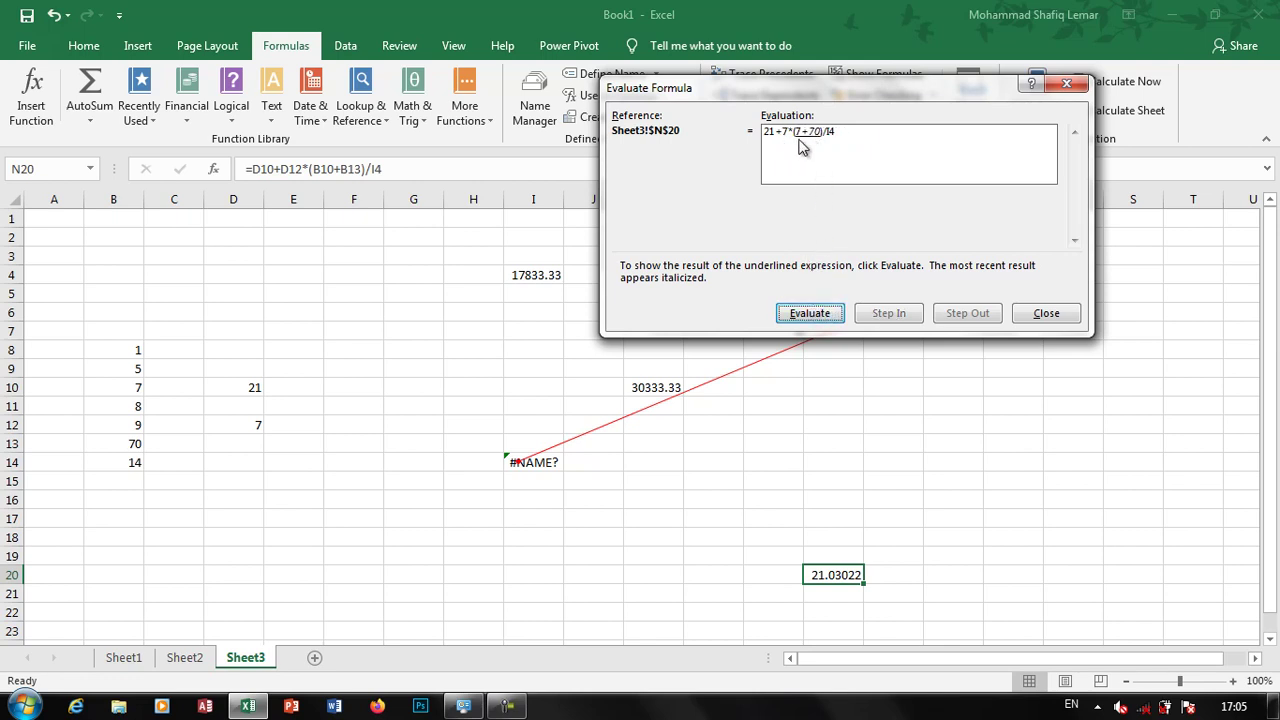
{"action": "left_click", "coordinate": [826, 313]}
{"action": "left_click", "coordinate": [823, 314]}
{"action": "left_click", "coordinate": [828, 316]}
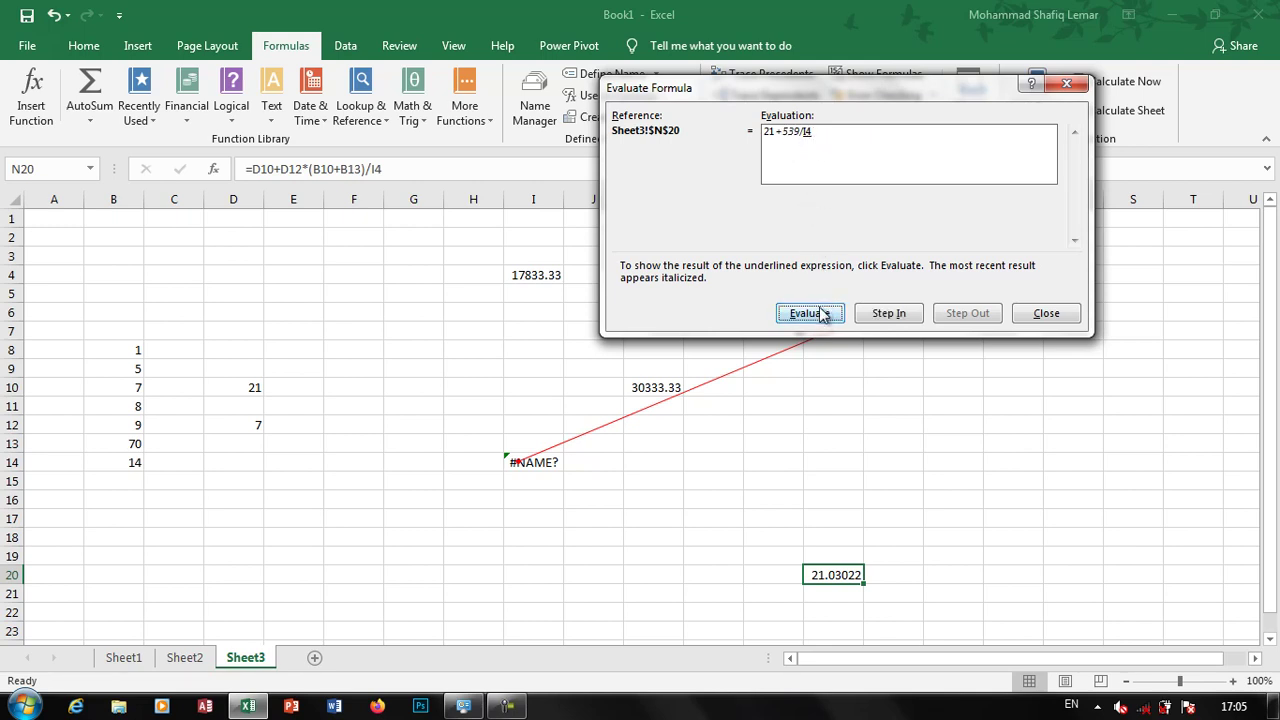
{"action": "left_click", "coordinate": [819, 316]}
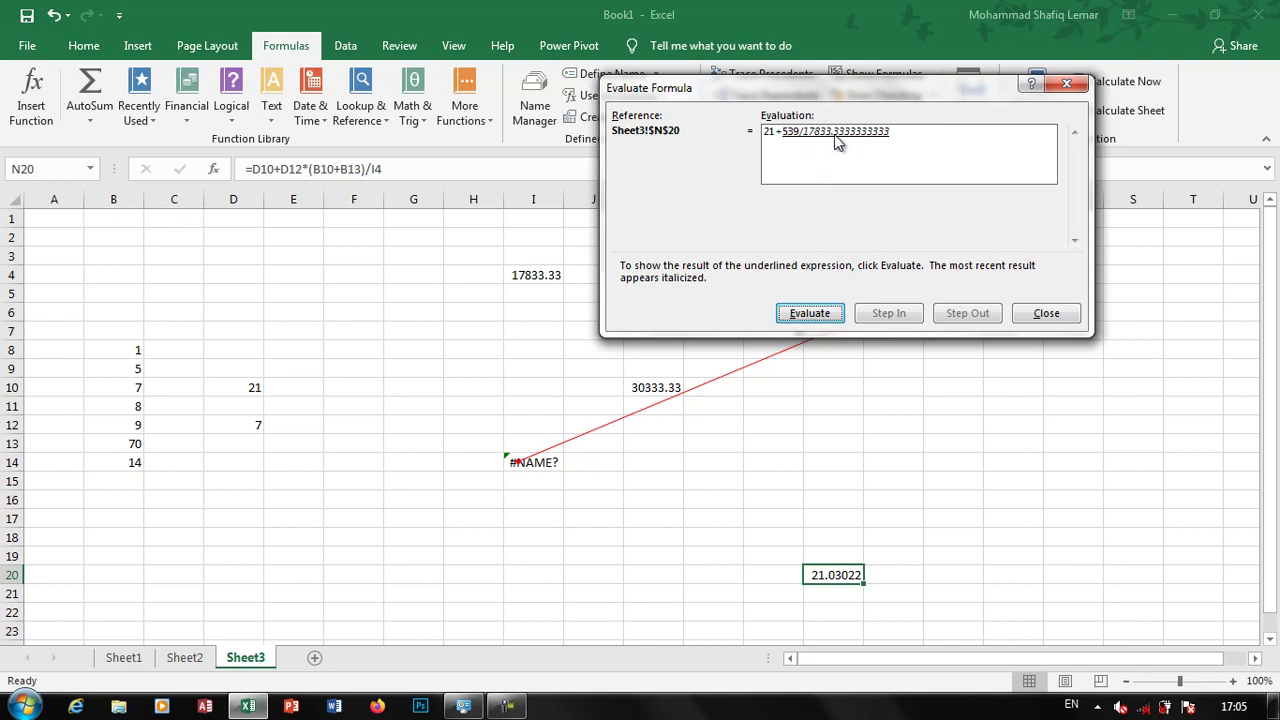
{"action": "left_click", "coordinate": [836, 314]}
{"action": "left_click", "coordinate": [826, 318]}
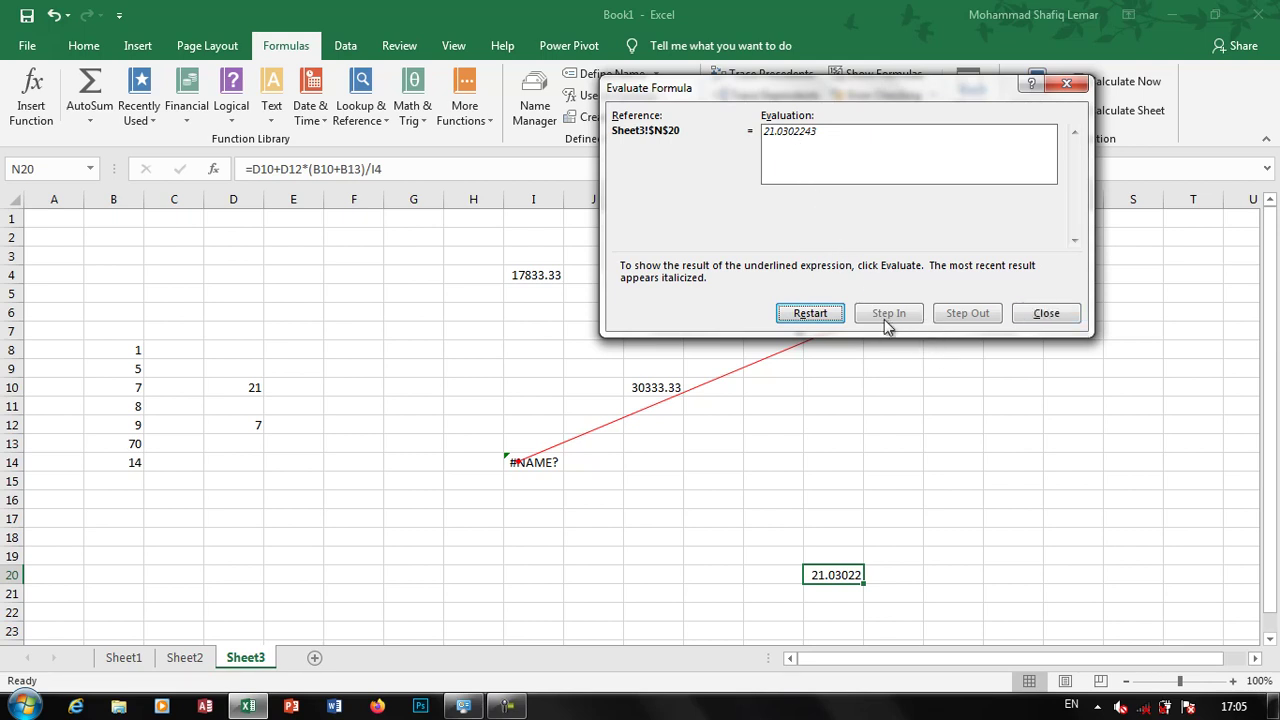
{"action": "left_click", "coordinate": [1050, 316]}
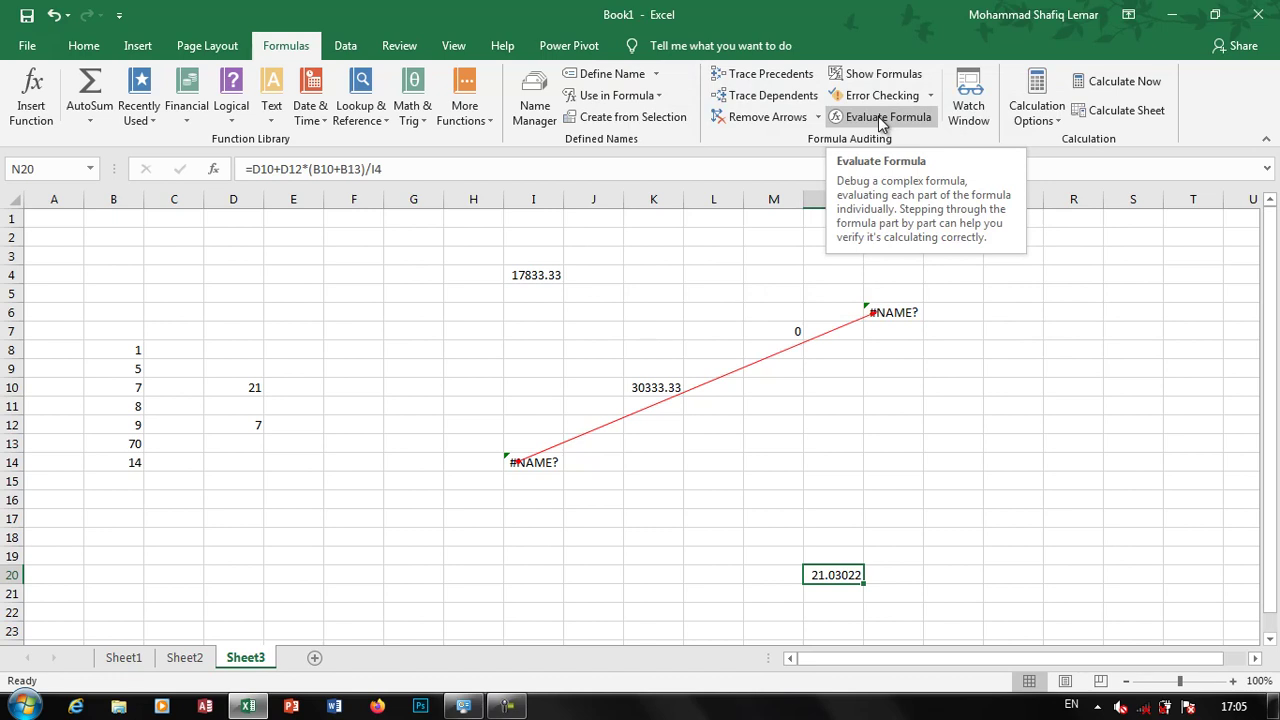
- Add a watch on Sheet3's cell I14 in the Watch Window
{"action": "left_click", "coordinate": [900, 557]}
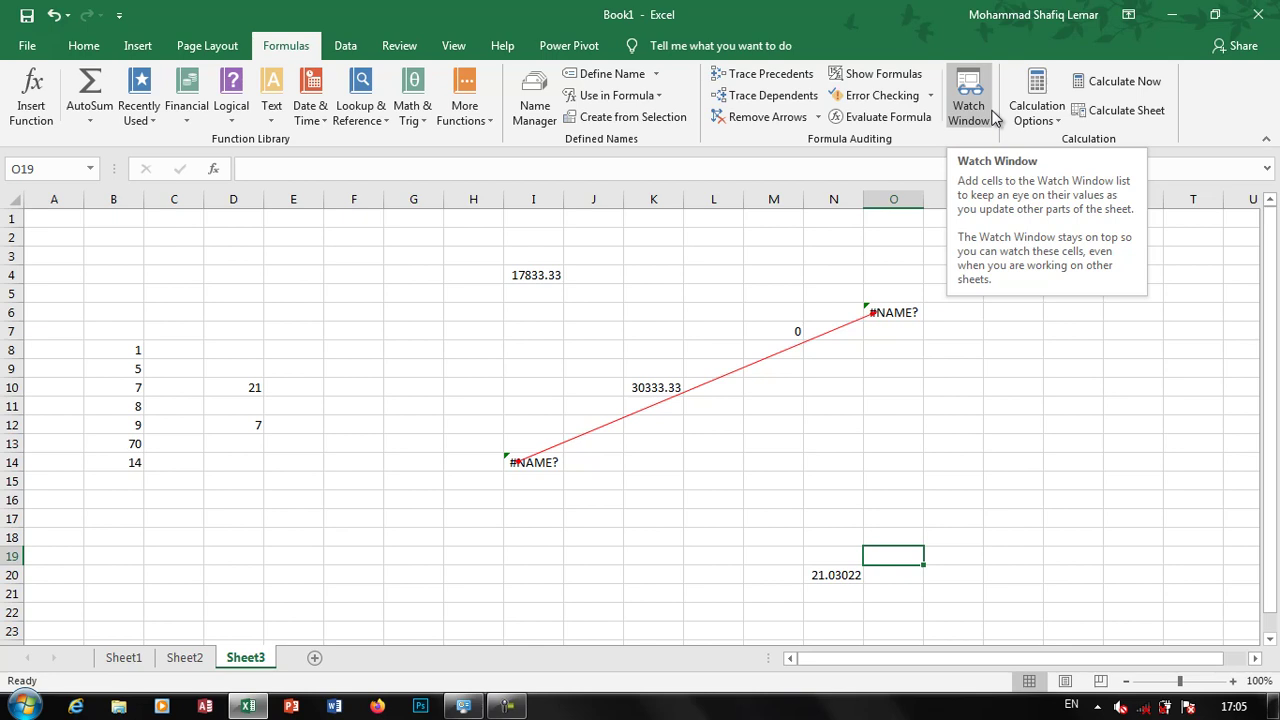
{"action": "left_click", "coordinate": [990, 115]}
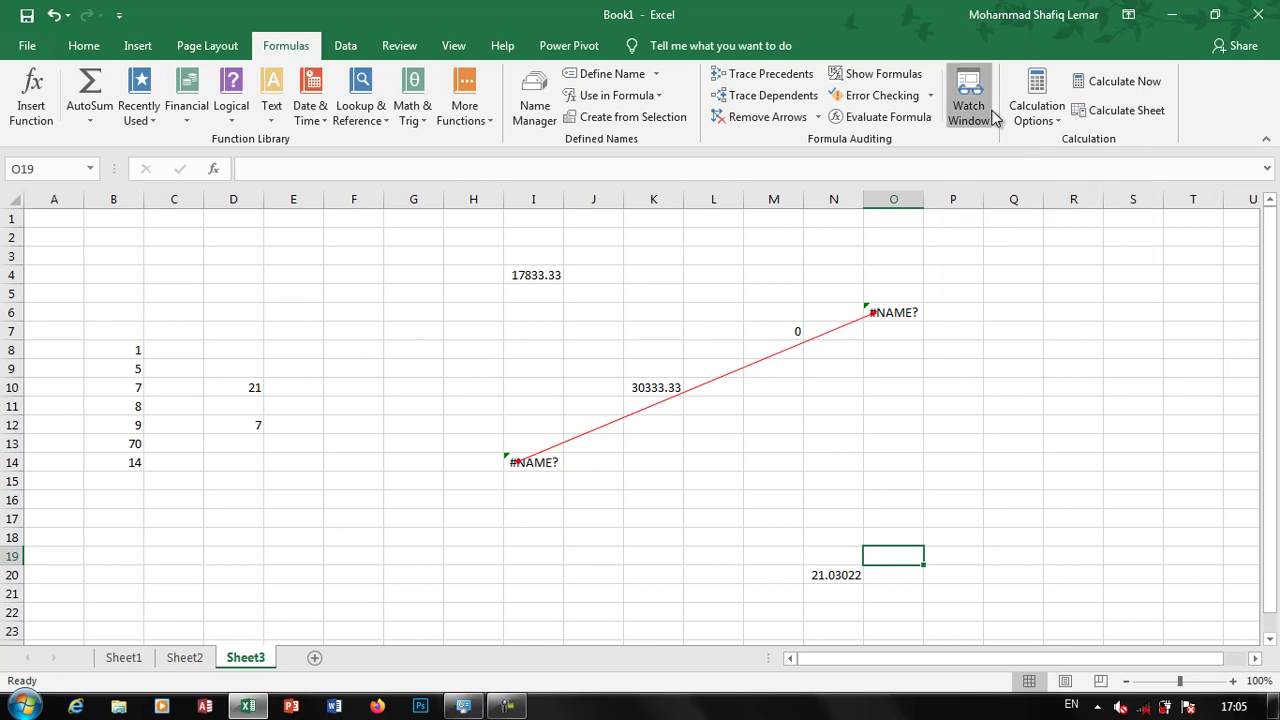
{"action": "left_click", "coordinate": [550, 462]}
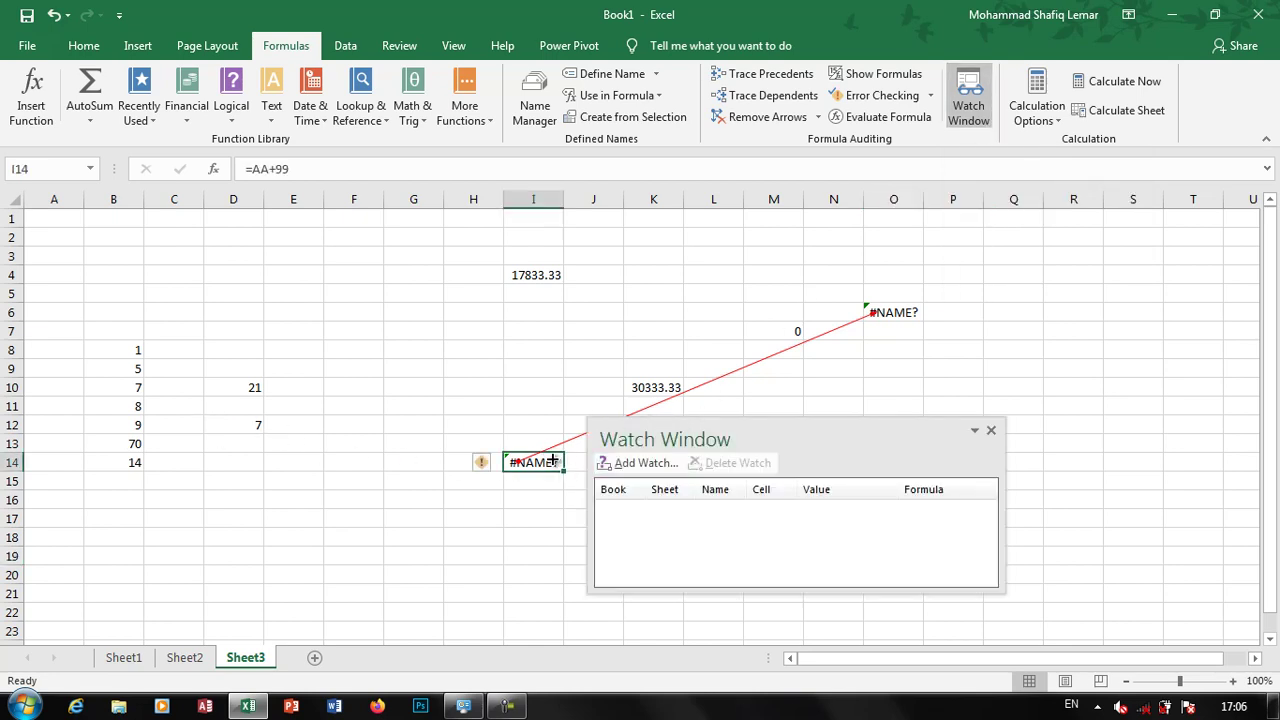
{"action": "left_click", "coordinate": [652, 465]}
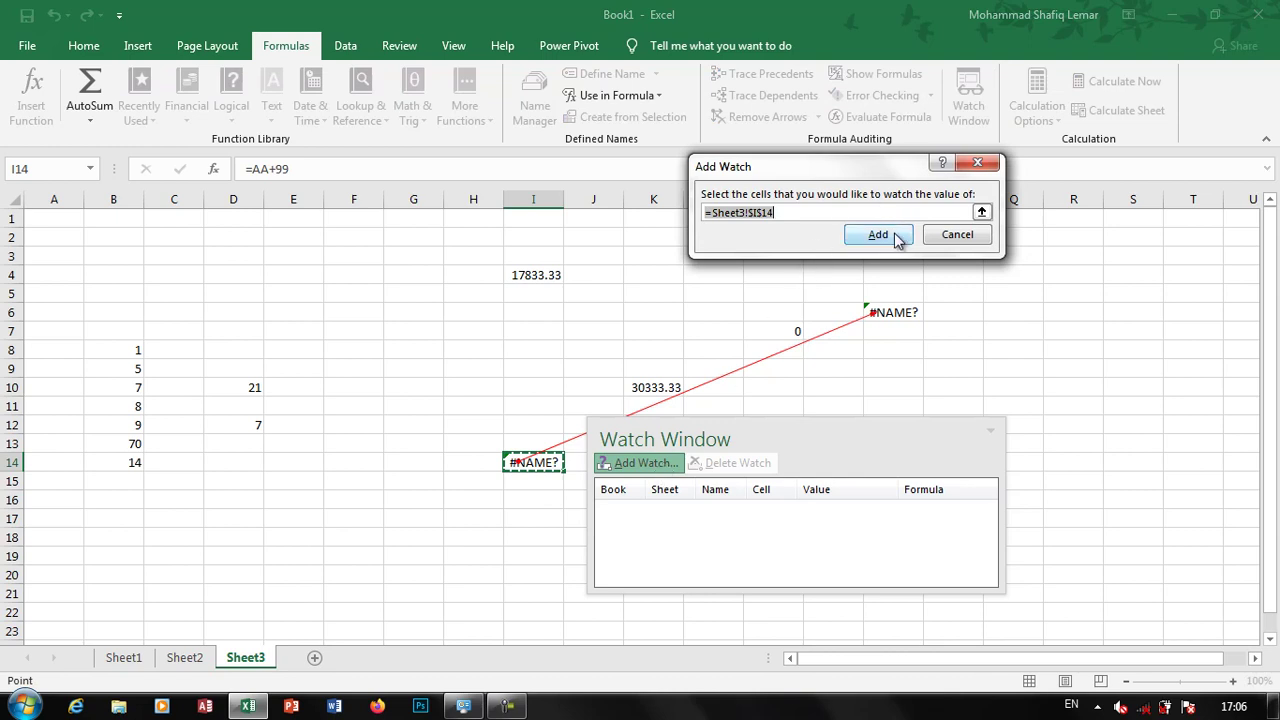
{"action": "left_click", "coordinate": [893, 238]}
{"action": "left_click", "coordinate": [645, 513]}
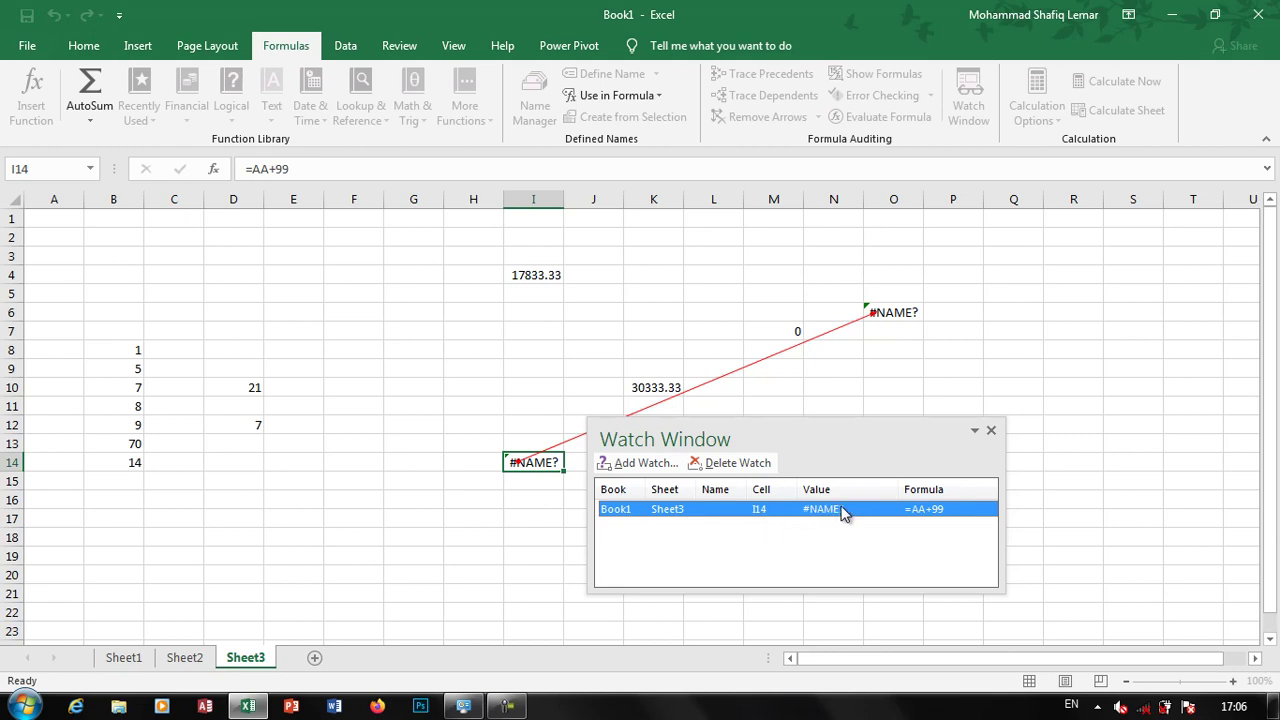
- Reopen the Watch Window, move it up beside the data, and jump to I14 from it
{"action": "left_click", "coordinate": [991, 430]}
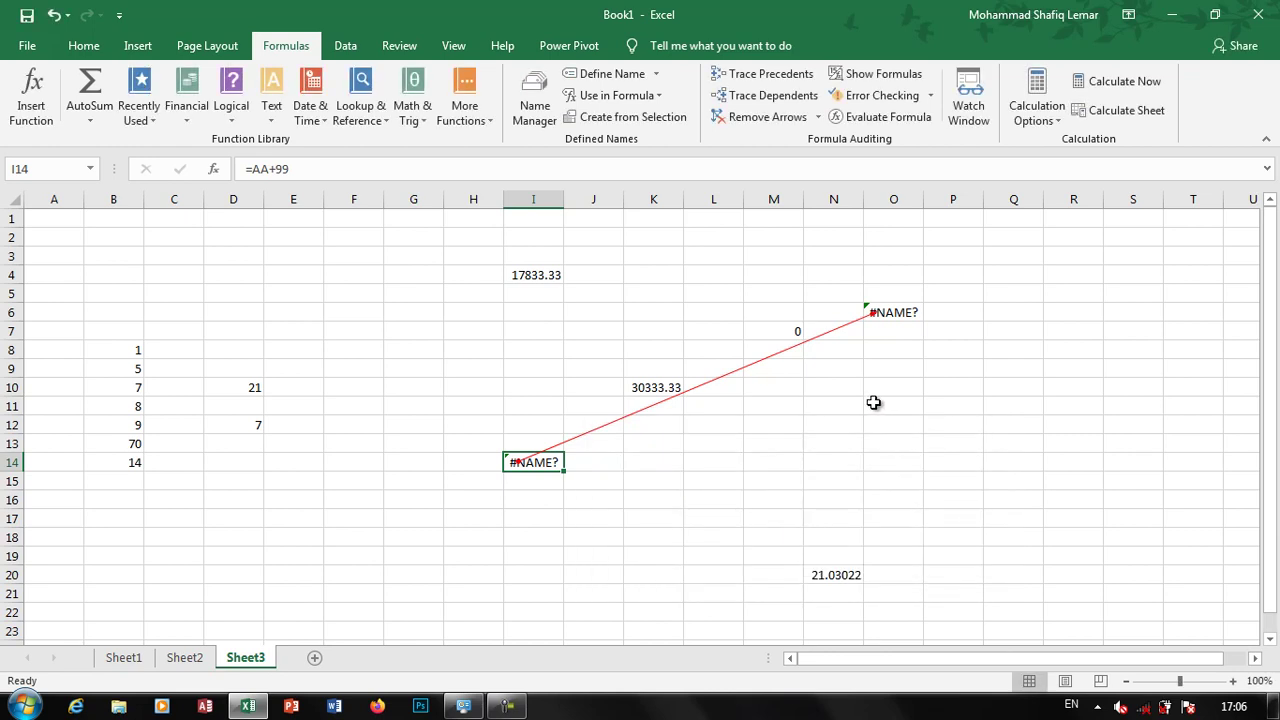
{"action": "left_click", "coordinate": [880, 405]}
{"action": "left_click", "coordinate": [1013, 274]}
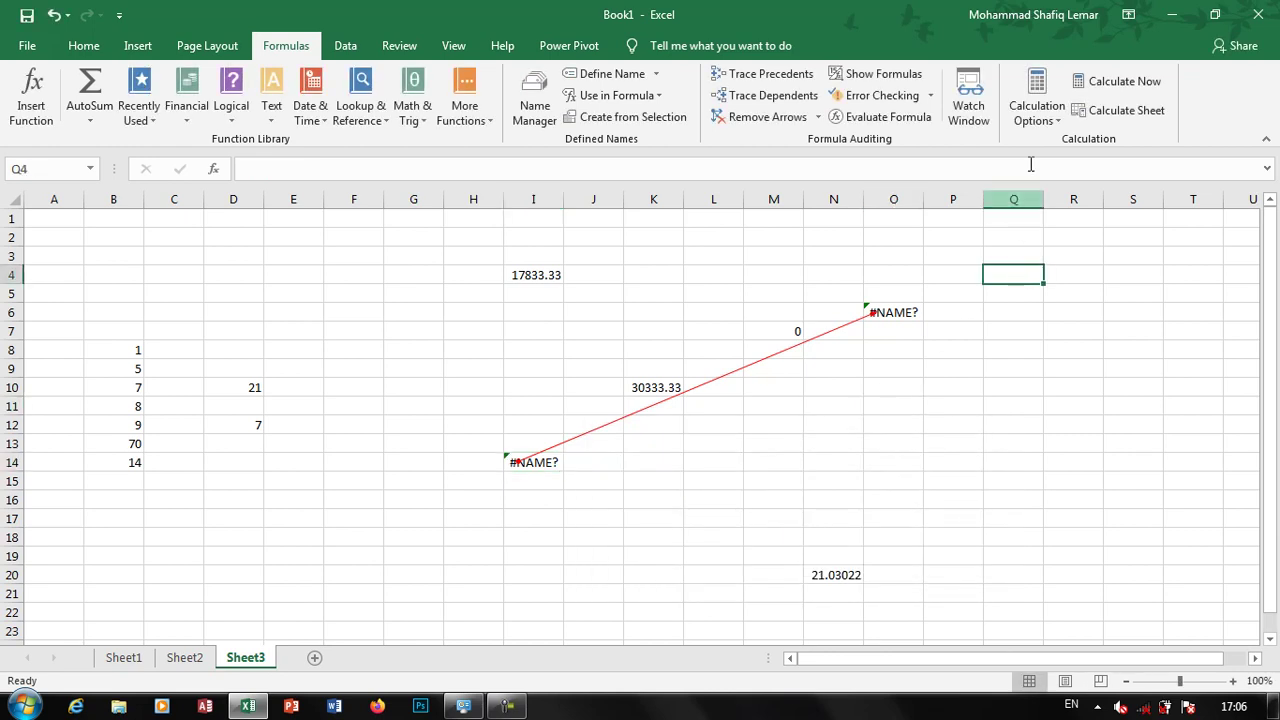
{"action": "left_click", "coordinate": [968, 100]}
{"action": "left_click_drag", "start_coordinate": [824, 428], "coordinate": [926, 296]}
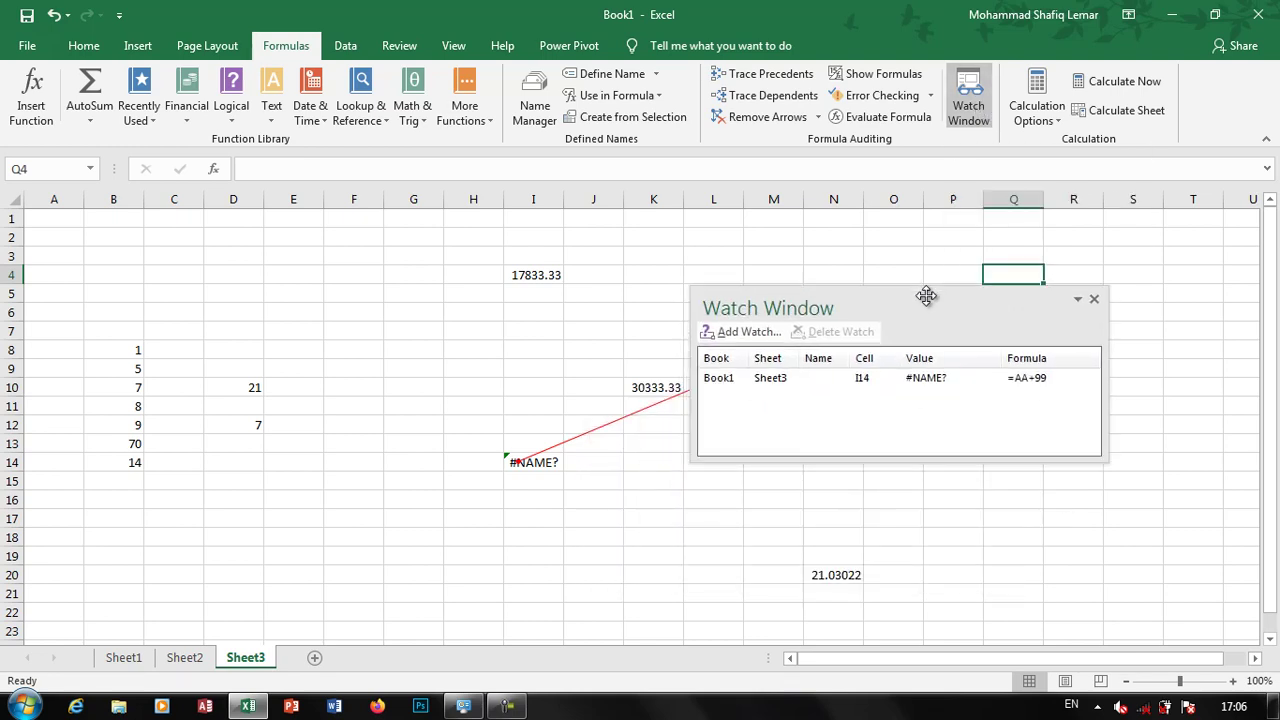
{"action": "left_click", "coordinate": [738, 378]}
{"action": "double_click", "coordinate": [757, 384]}
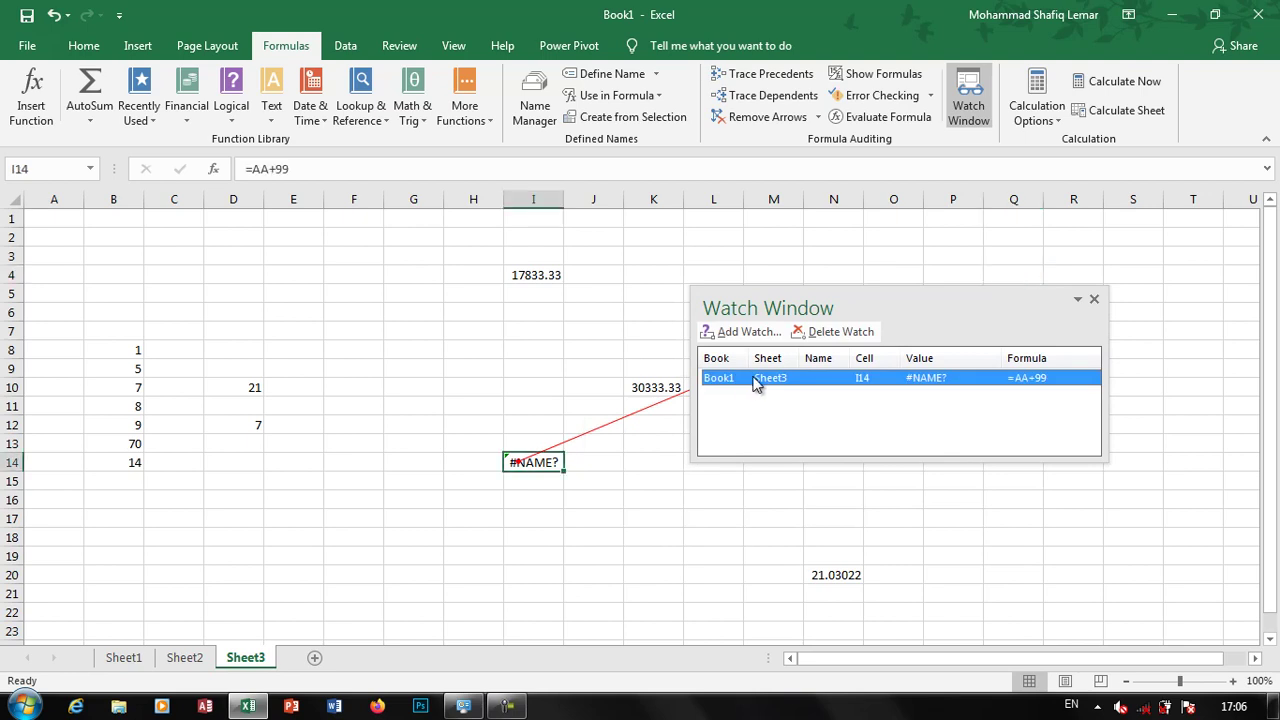